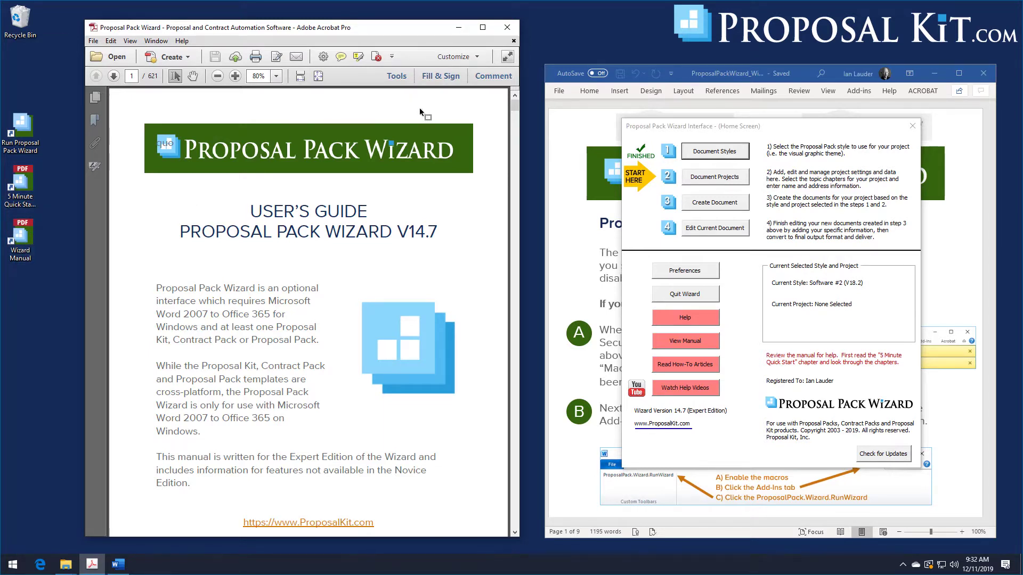
Search the Wizard manual for "multiple" and open the chapter "How do I Use Multiple Choice Fields?"
{"action": "key", "text": "ctrl+f"}
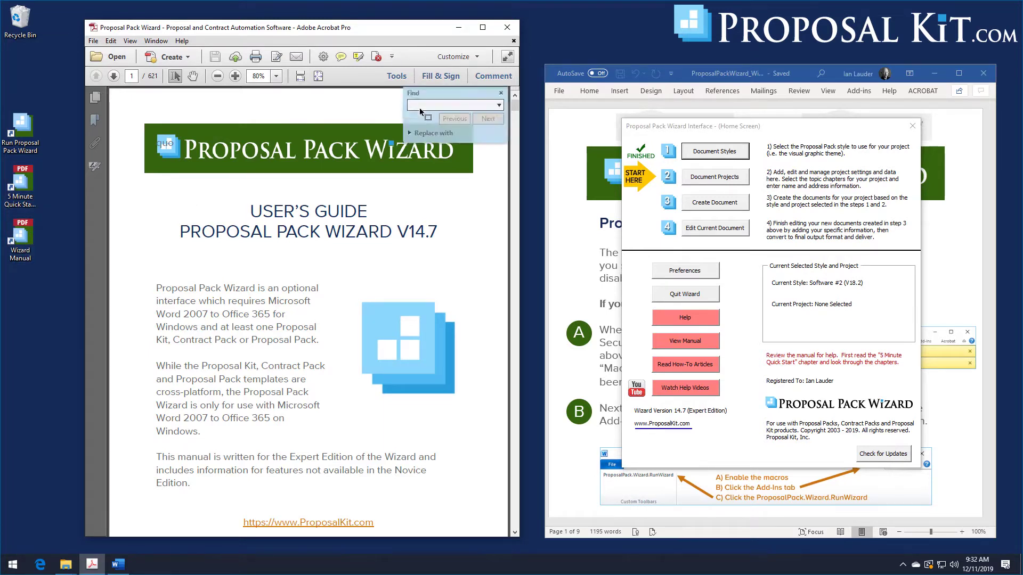
{"action": "type", "text": "mul"}
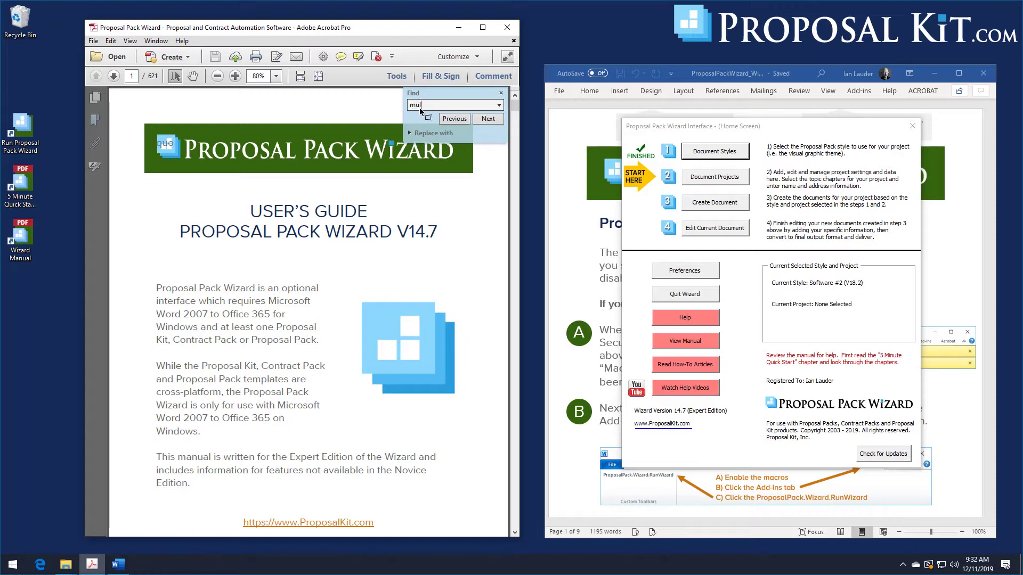
{"action": "type", "text": "tiple"}
{"action": "key", "text": "Return"}
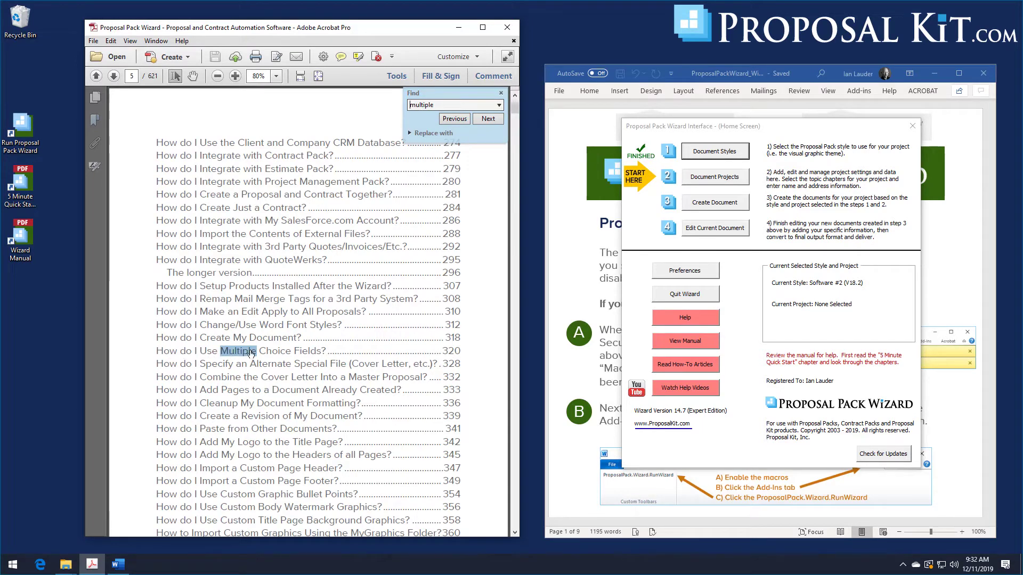
{"action": "left_click", "coordinate": [289, 355]}
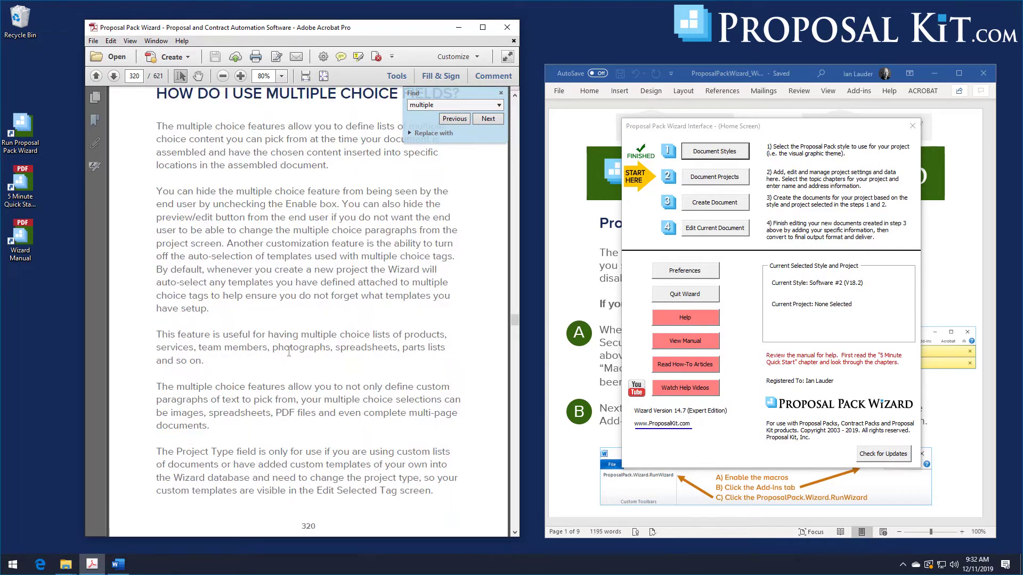
Dismiss the search, skim the chapter on multiple choice fields, and close the manual
{"action": "left_click", "coordinate": [501, 94]}
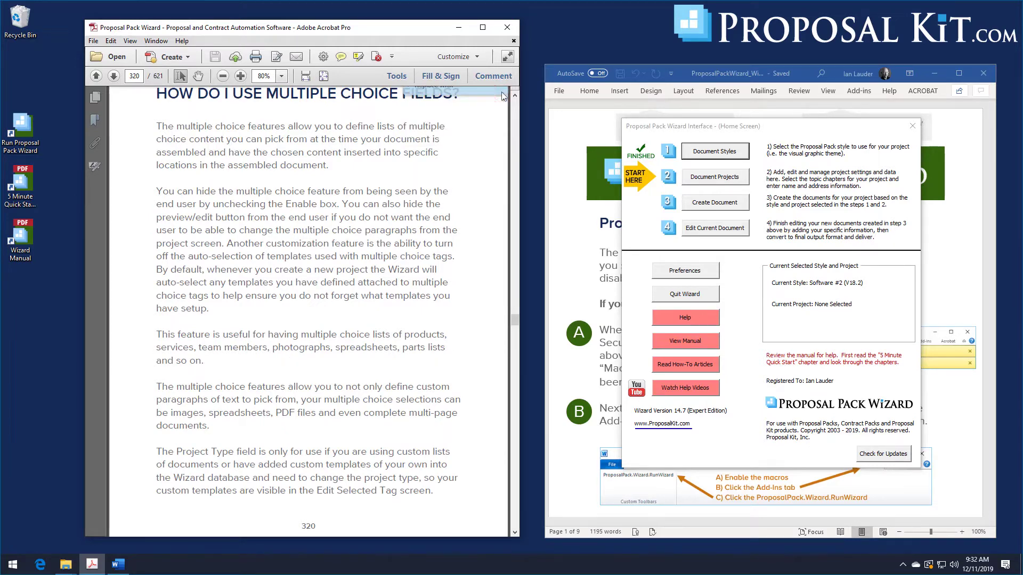
{"action": "scroll", "coordinate": [457, 186], "scroll_direction": "up", "scroll_amount": 3}
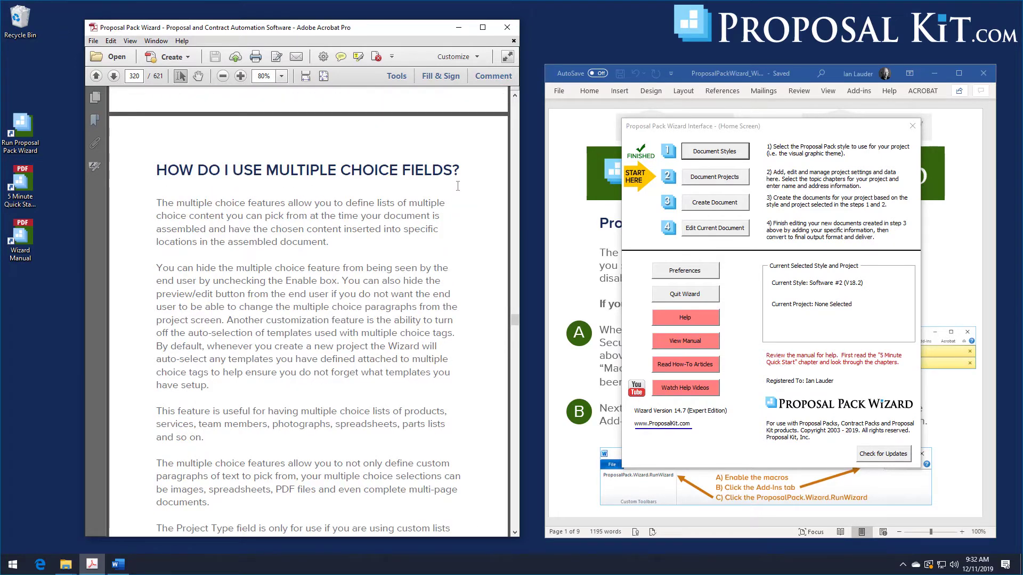
{"action": "scroll", "coordinate": [457, 186], "scroll_direction": "down", "scroll_amount": 10}
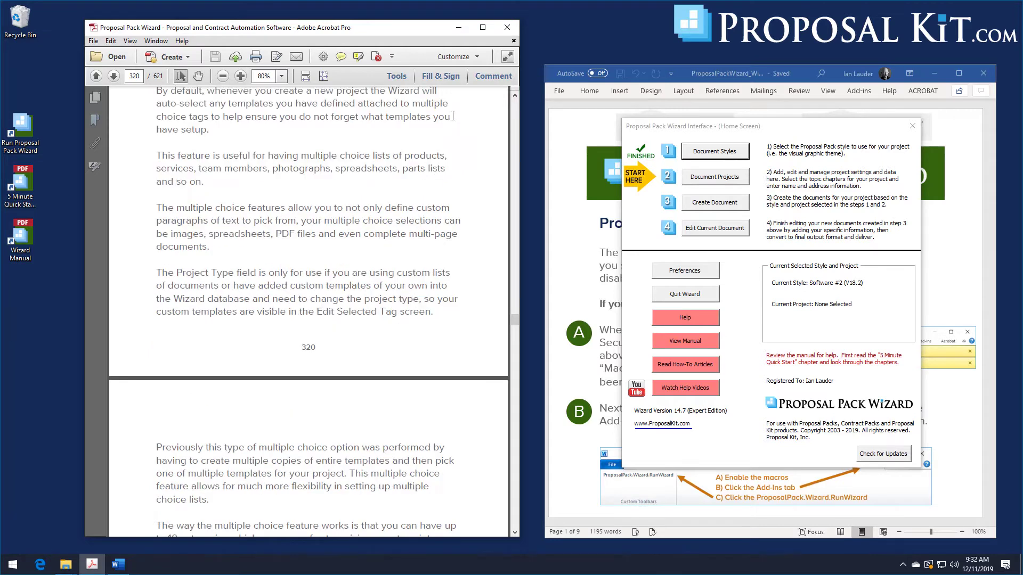
{"action": "left_click", "coordinate": [508, 28]}
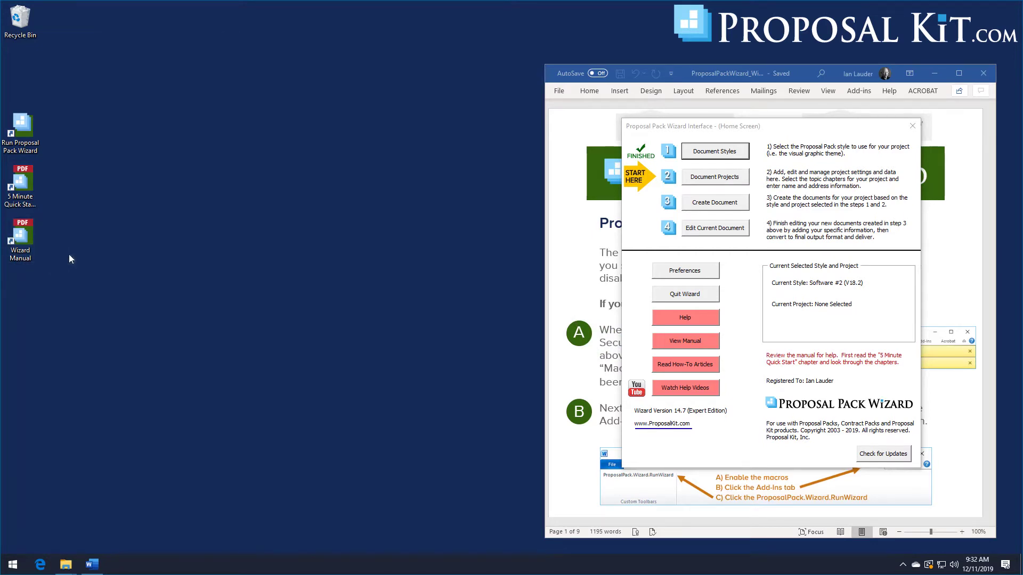
Switch to the Temp2 folder in File Explorer, open MyInfo.docx, and place it beside the Wizard window
{"action": "mouse_move", "coordinate": [65, 564]}
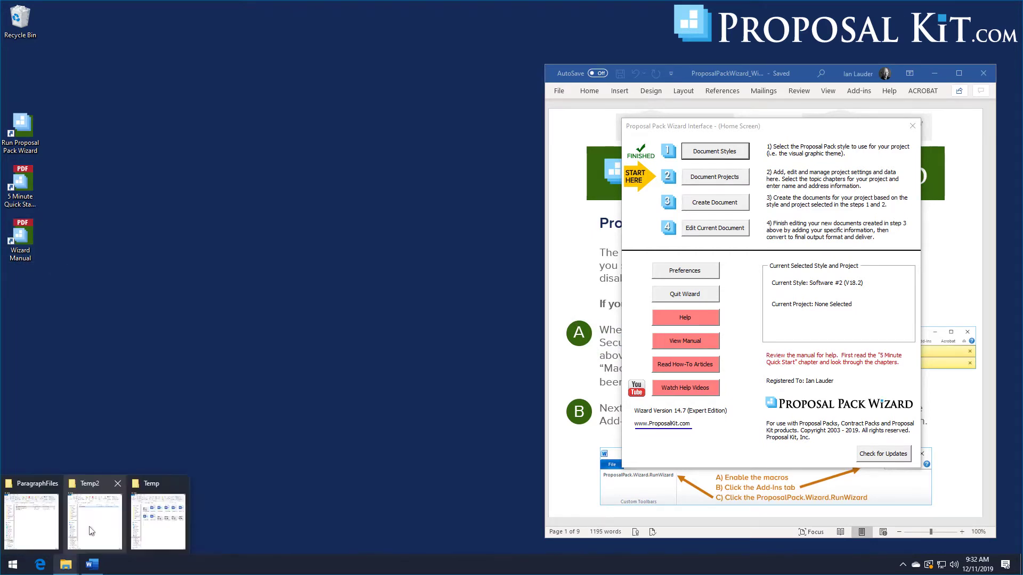
{"action": "left_click", "coordinate": [92, 528]}
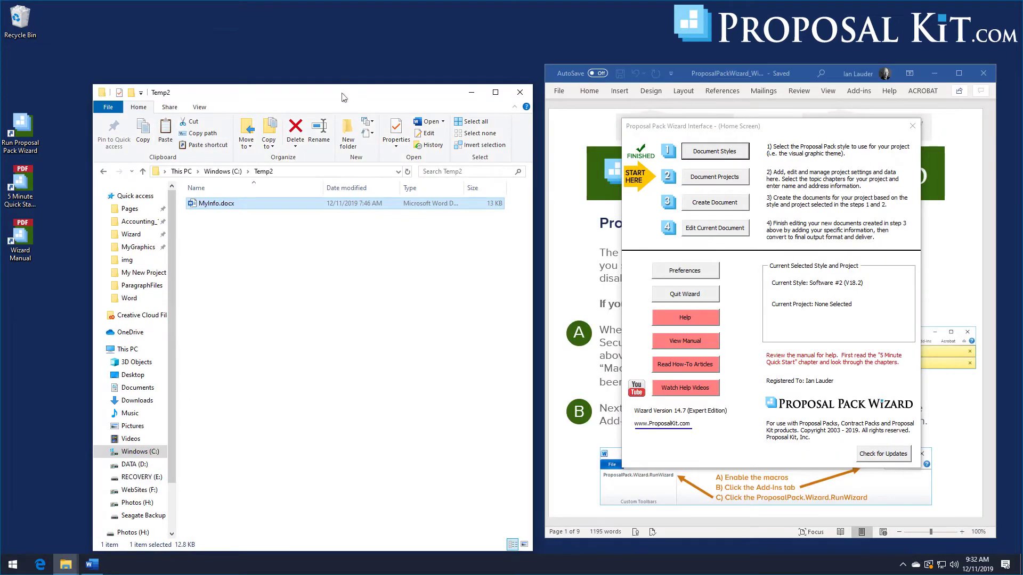
{"action": "left_click_drag", "start_coordinate": [345, 96], "coordinate": [328, 47]}
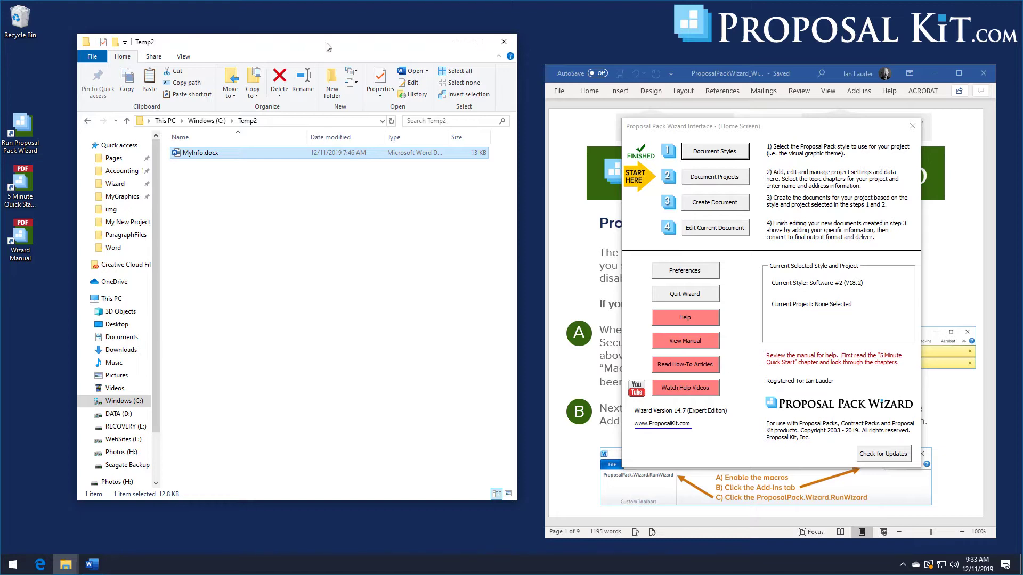
{"action": "double_click", "coordinate": [192, 154]}
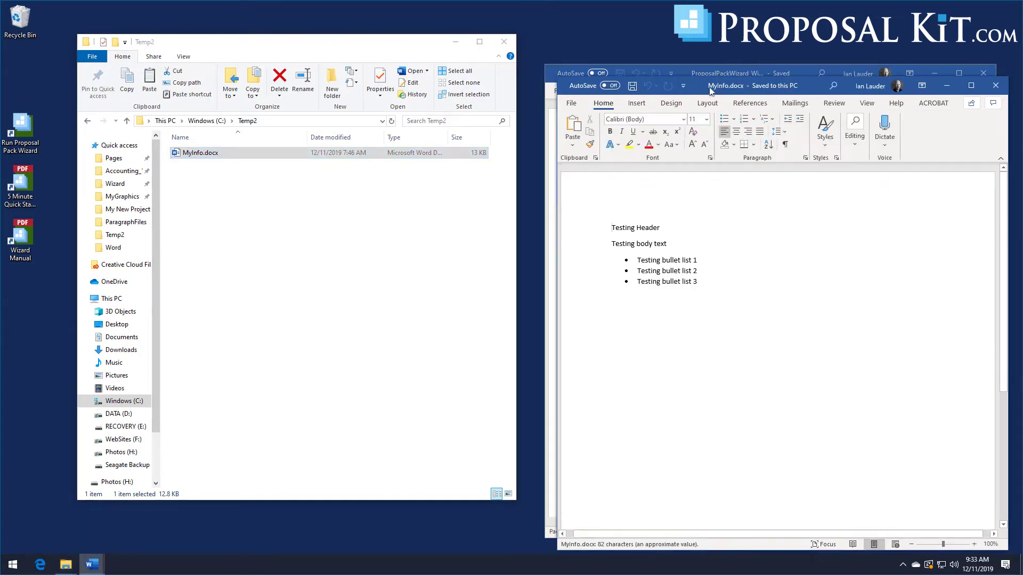
{"action": "left_click_drag", "start_coordinate": [709, 90], "coordinate": [223, 37]}
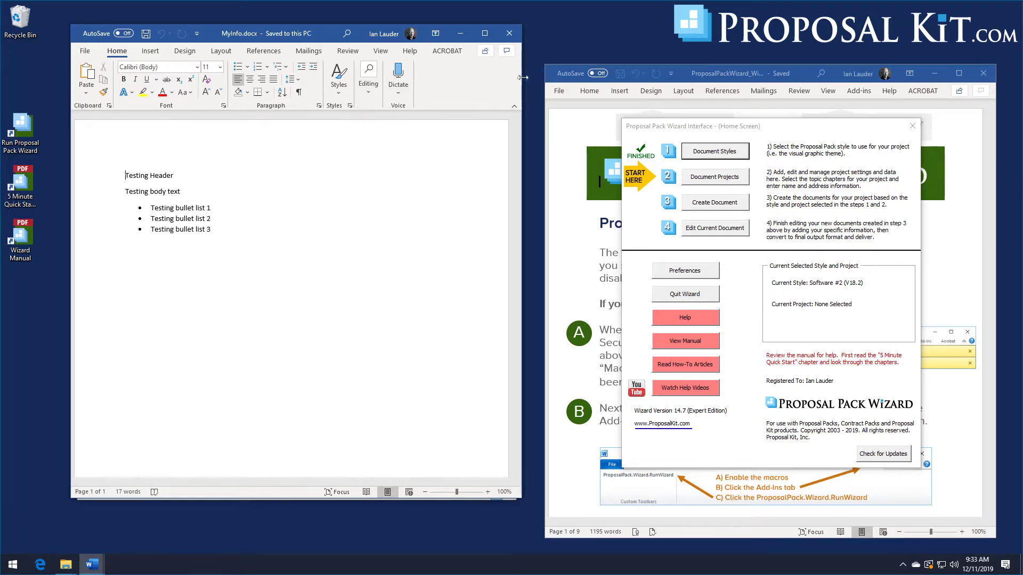
Widen the MyInfo.docx window, review the Word styles available in it, and close the document
{"action": "left_click_drag", "start_coordinate": [522, 77], "coordinate": [660, 79]}
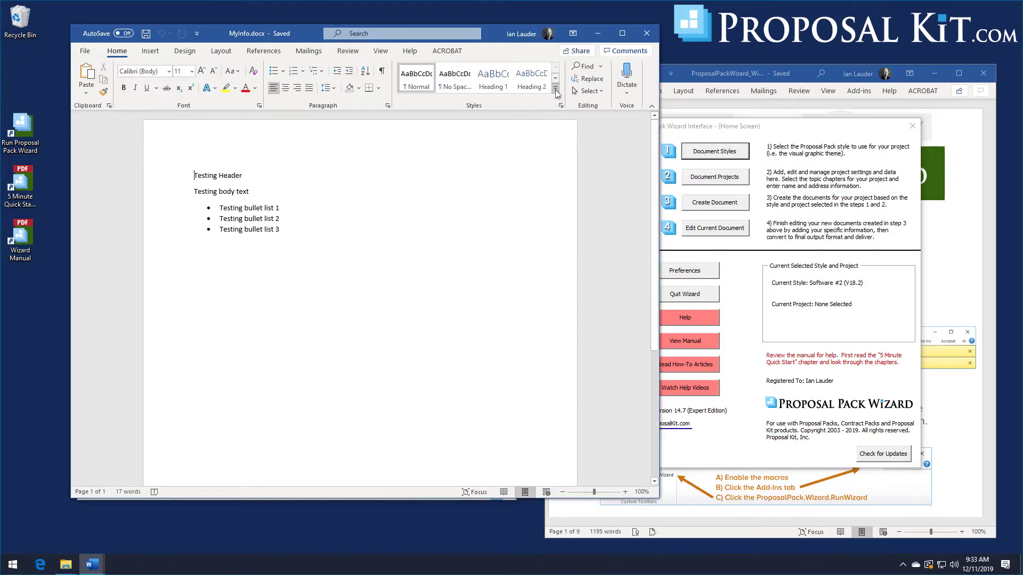
{"action": "left_click", "coordinate": [555, 89]}
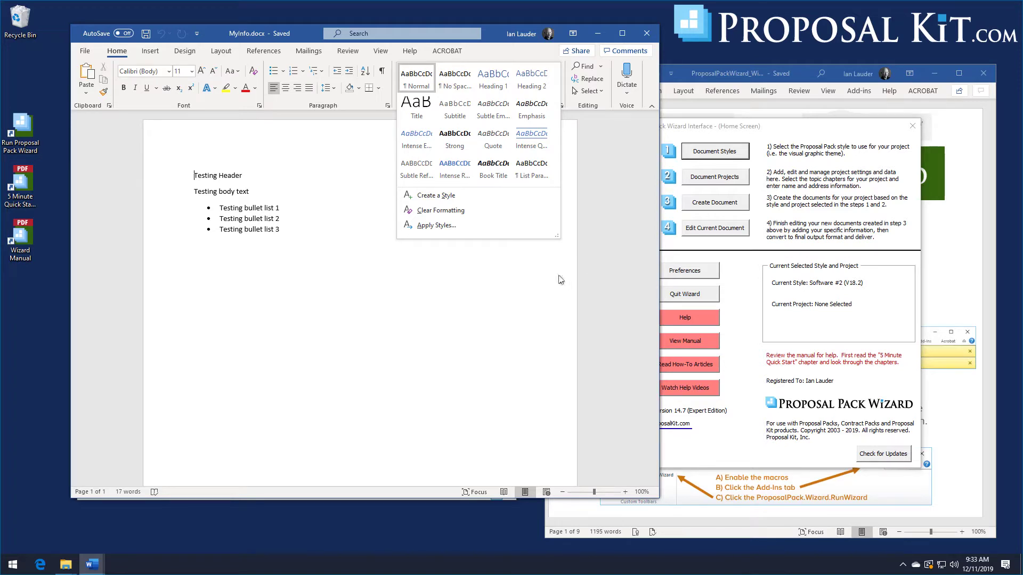
{"action": "left_click", "coordinate": [536, 308]}
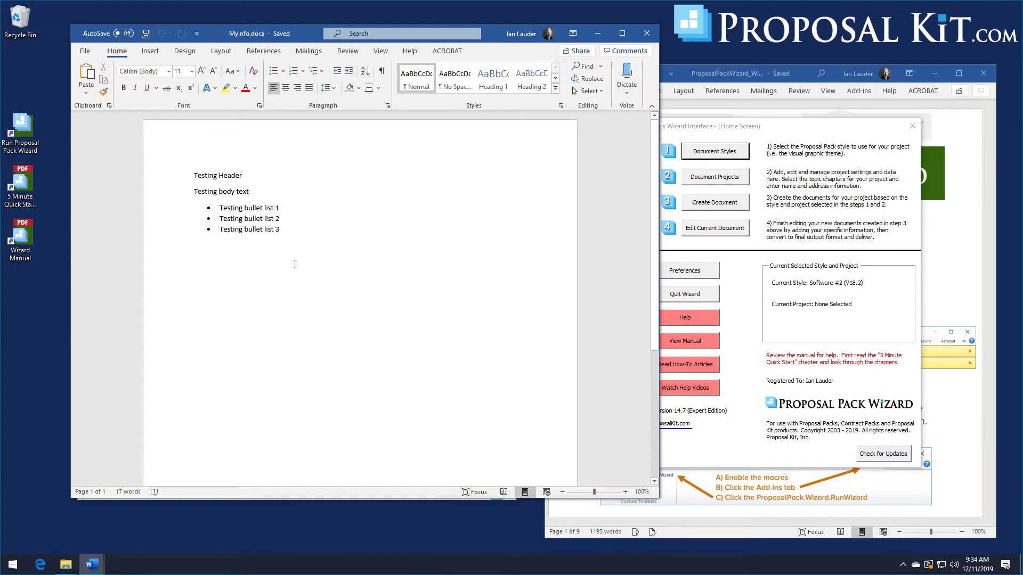
{"action": "left_click_drag", "start_coordinate": [666, 172], "coordinate": [534, 176]}
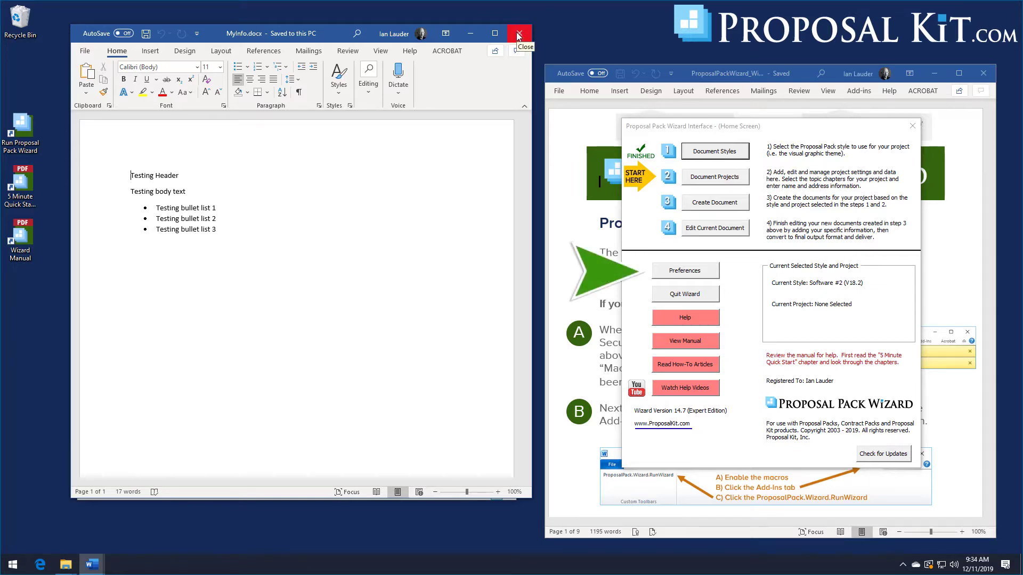
{"action": "left_click", "coordinate": [519, 34]}
Open the Batch Process Documents tool from the Proposal Pack Wizard preferences
{"action": "left_click", "coordinate": [684, 266]}
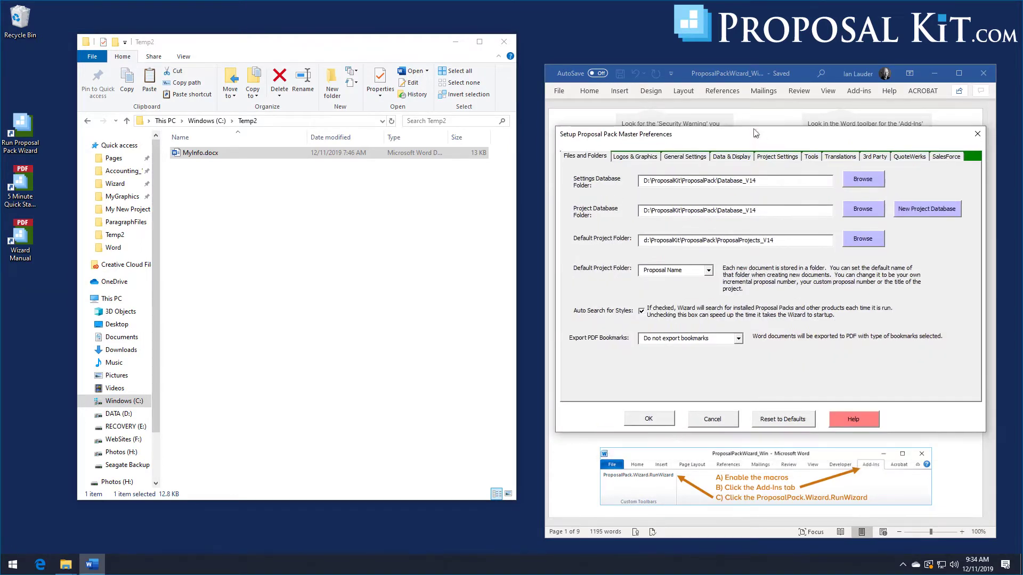
{"action": "left_click_drag", "start_coordinate": [754, 124], "coordinate": [756, 124]}
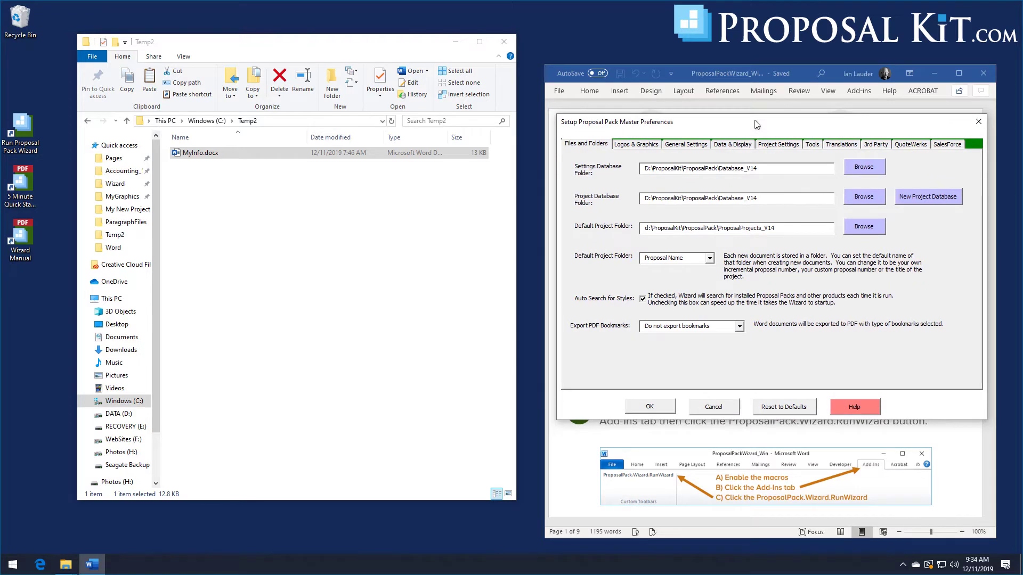
{"action": "left_click", "coordinate": [811, 145]}
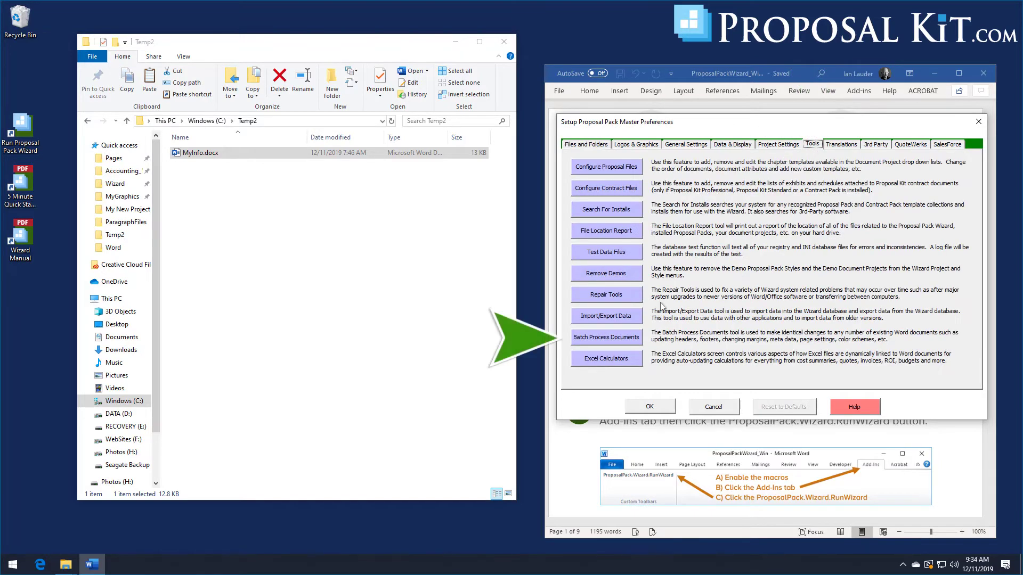
{"action": "left_click", "coordinate": [607, 337]}
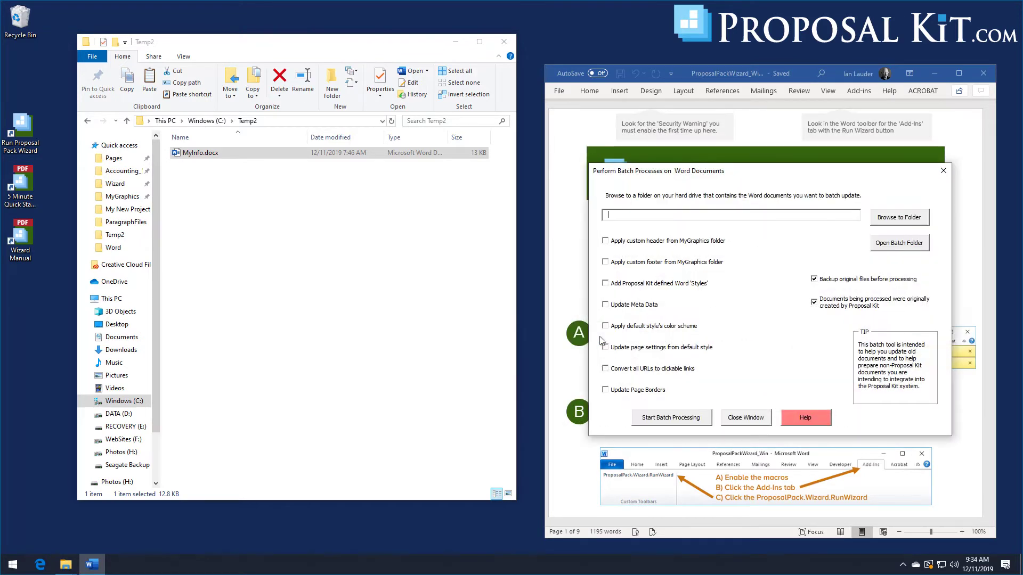
Choose C:\Temp2 as the folder of Word documents for batch processing
{"action": "left_click", "coordinate": [899, 220]}
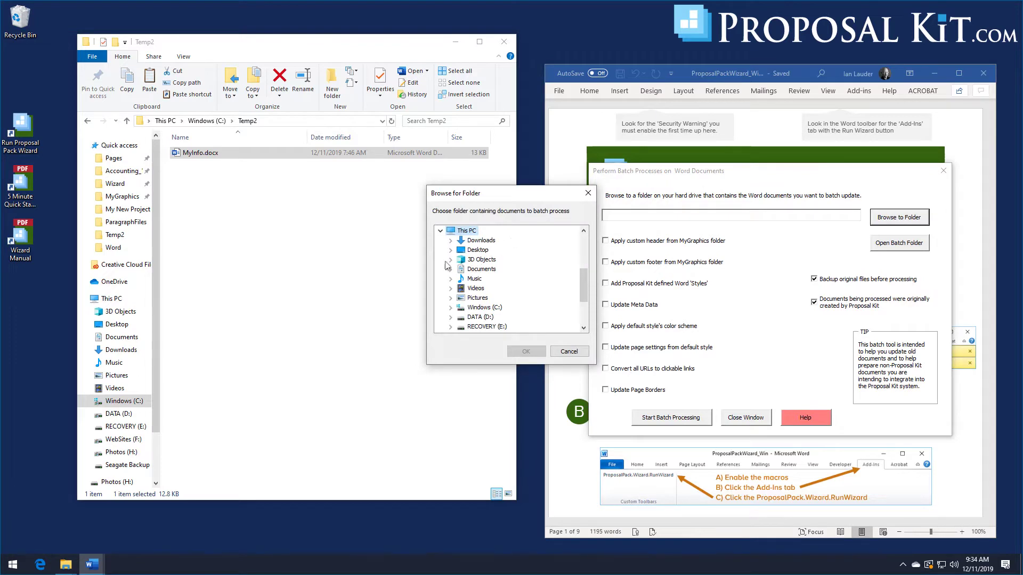
{"action": "double_click", "coordinate": [484, 308]}
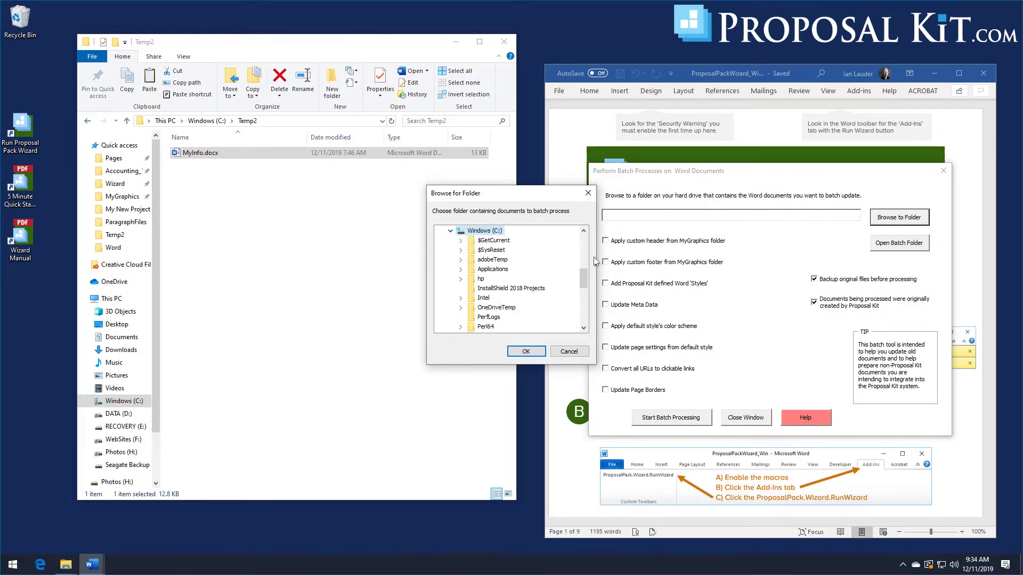
{"action": "left_click_drag", "start_coordinate": [584, 278], "coordinate": [584, 301]}
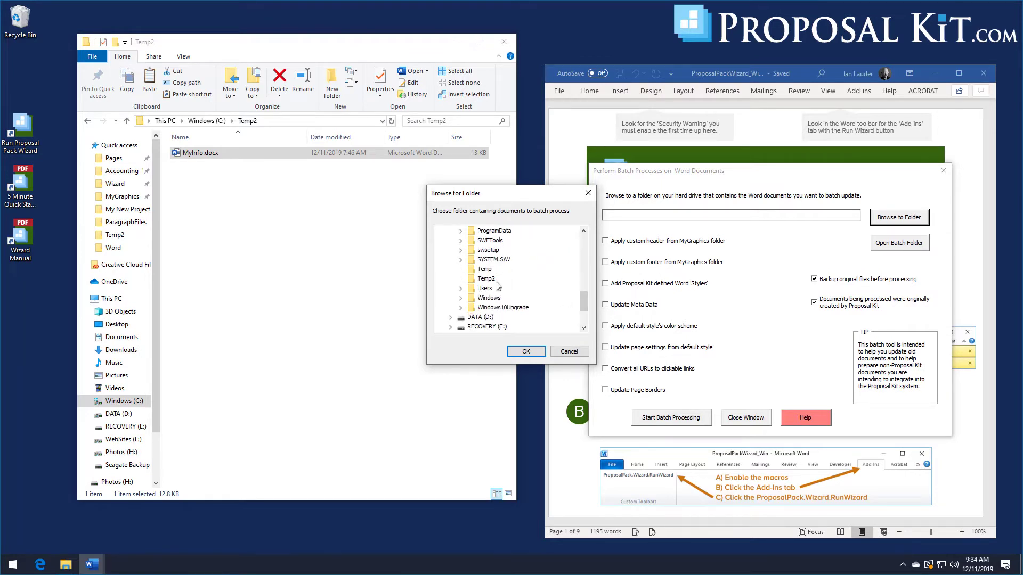
{"action": "left_click", "coordinate": [485, 279]}
{"action": "left_click", "coordinate": [520, 351]}
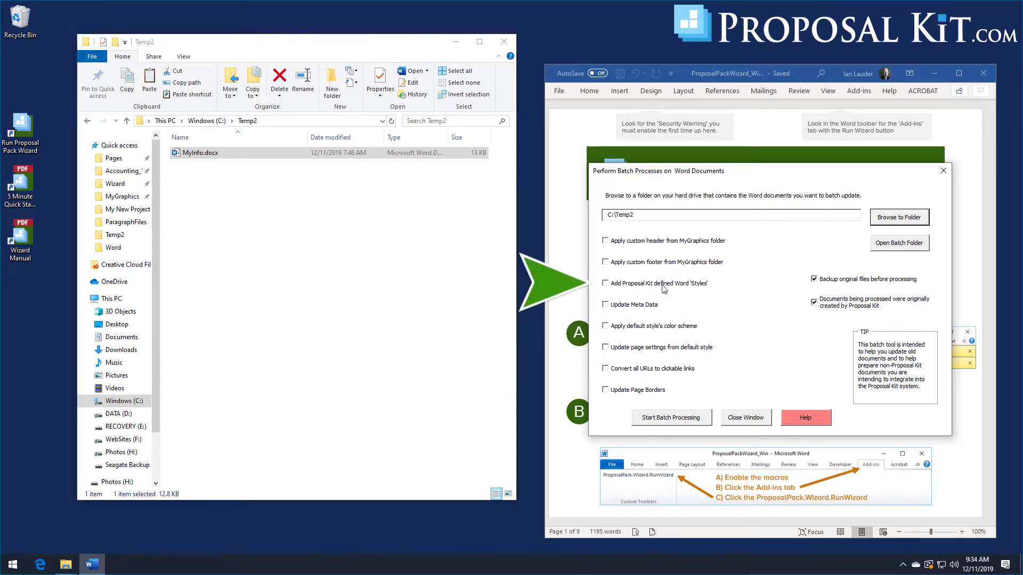
Enable adding the Proposal Kit defined Word 'Styles' and run the batch process through to completion
{"action": "left_click", "coordinate": [605, 283]}
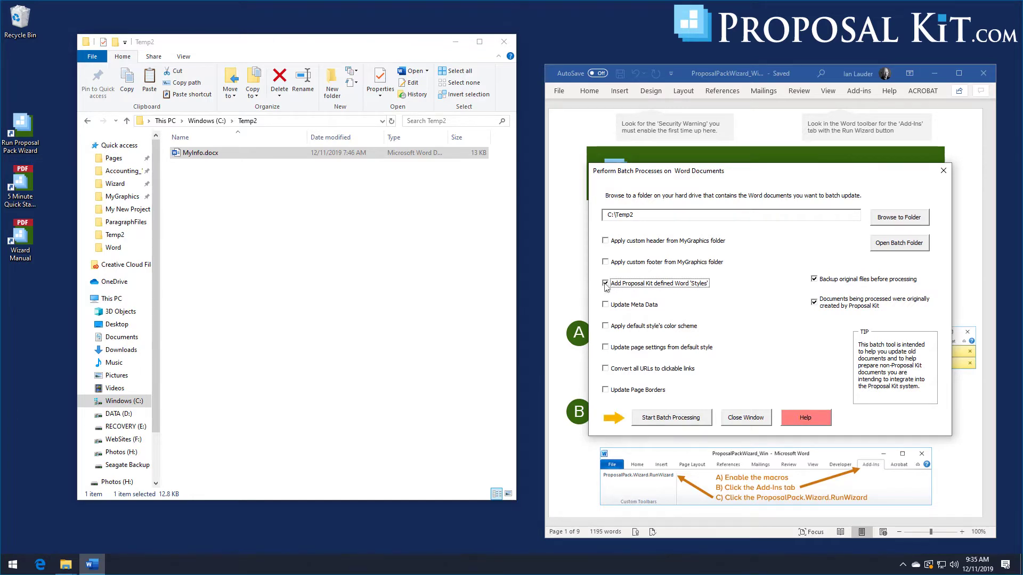
{"action": "left_click", "coordinate": [670, 419]}
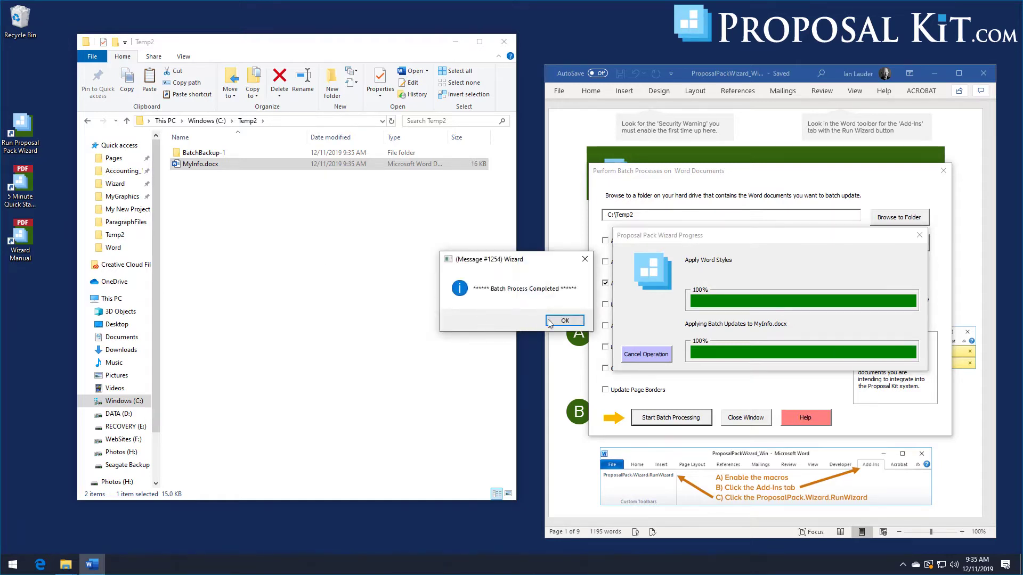
{"action": "left_click", "coordinate": [564, 321]}
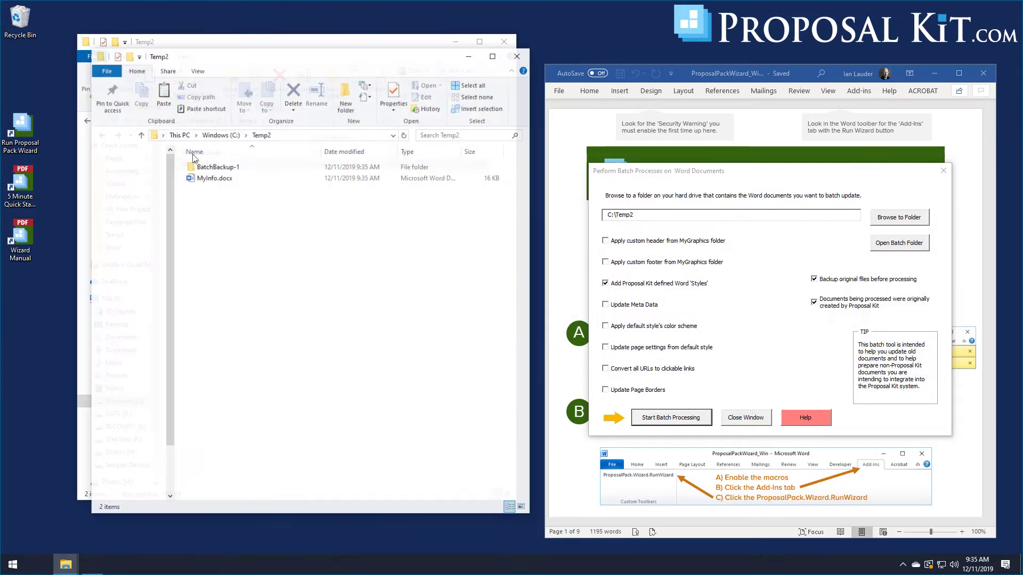
Open the processed MyInfo.docx from the Temp2 folder in an enlarged window and review its available Word styles
{"action": "left_click", "coordinate": [206, 179]}
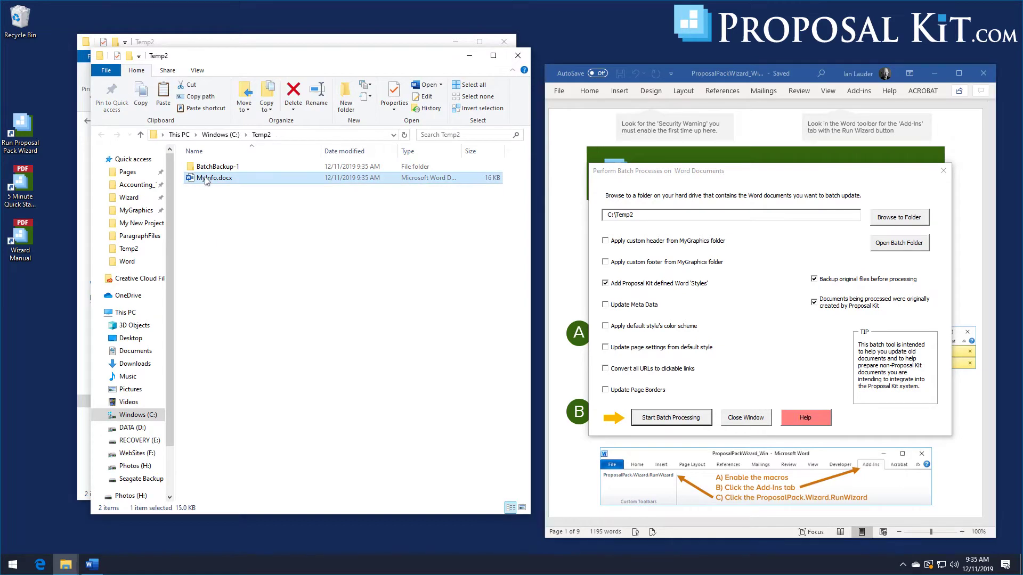
{"action": "double_click", "coordinate": [206, 180]}
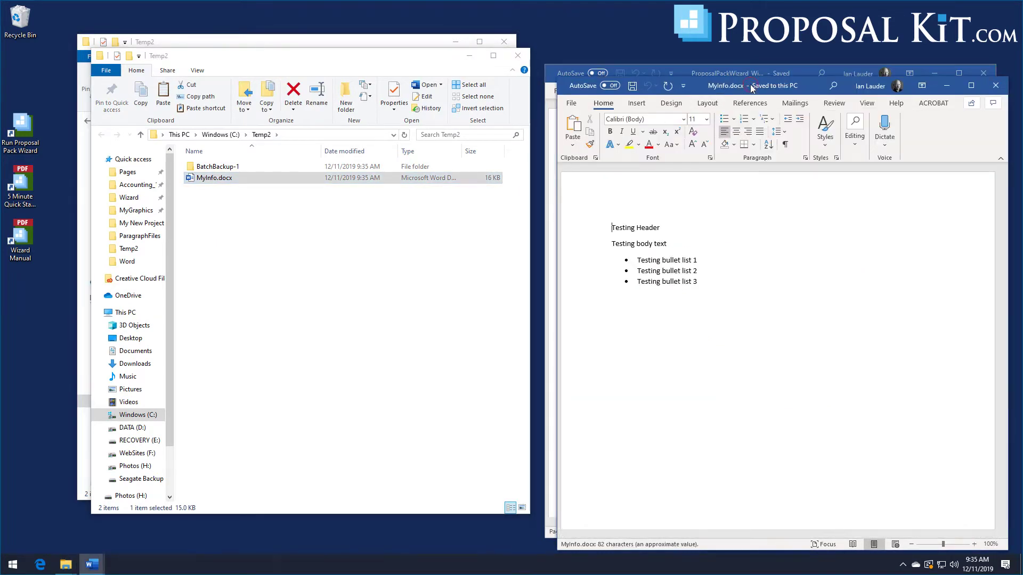
{"action": "left_click_drag", "start_coordinate": [751, 88], "coordinate": [249, 29]}
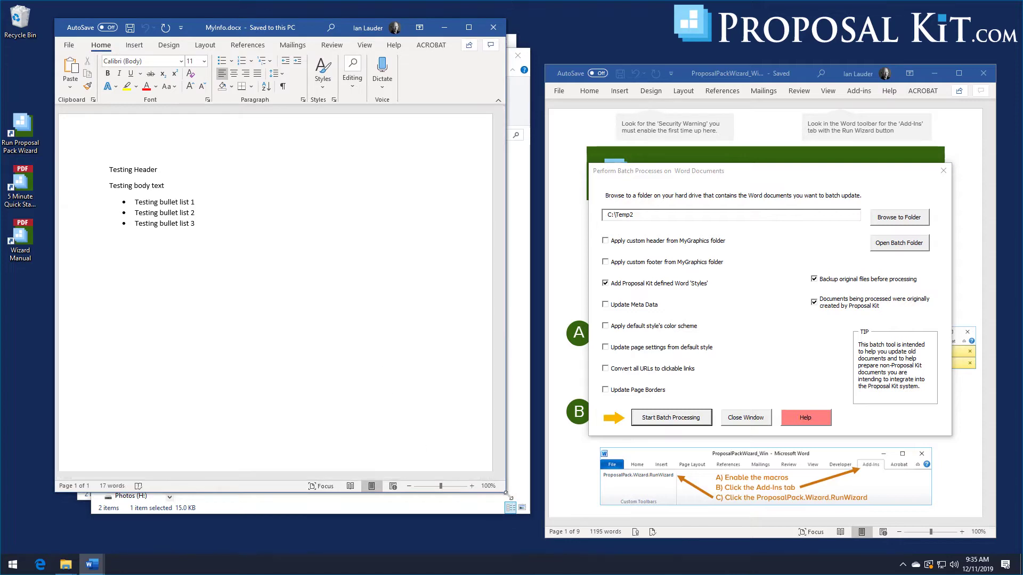
{"action": "left_click_drag", "start_coordinate": [506, 493], "coordinate": [718, 554]}
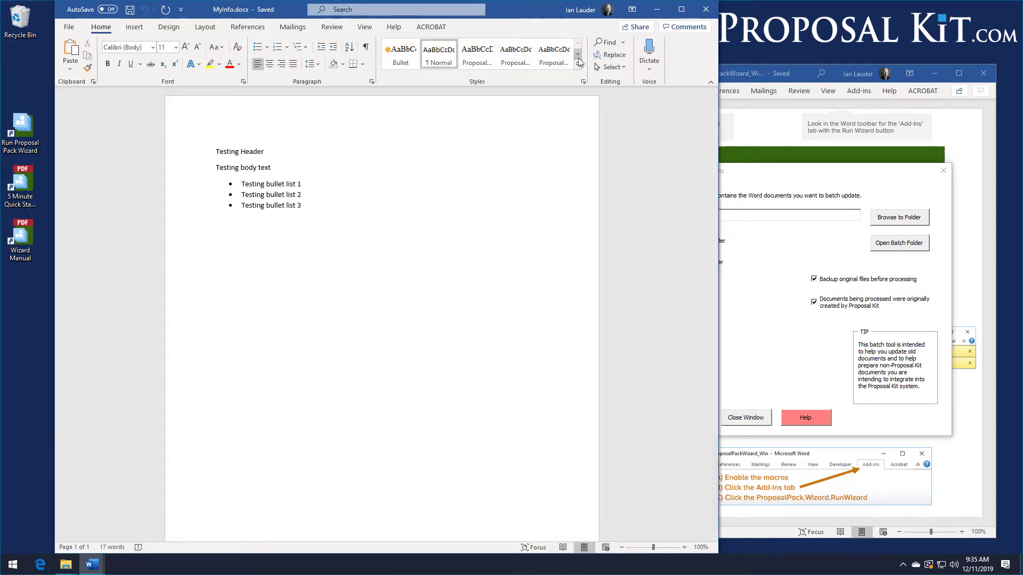
{"action": "left_click", "coordinate": [577, 67]}
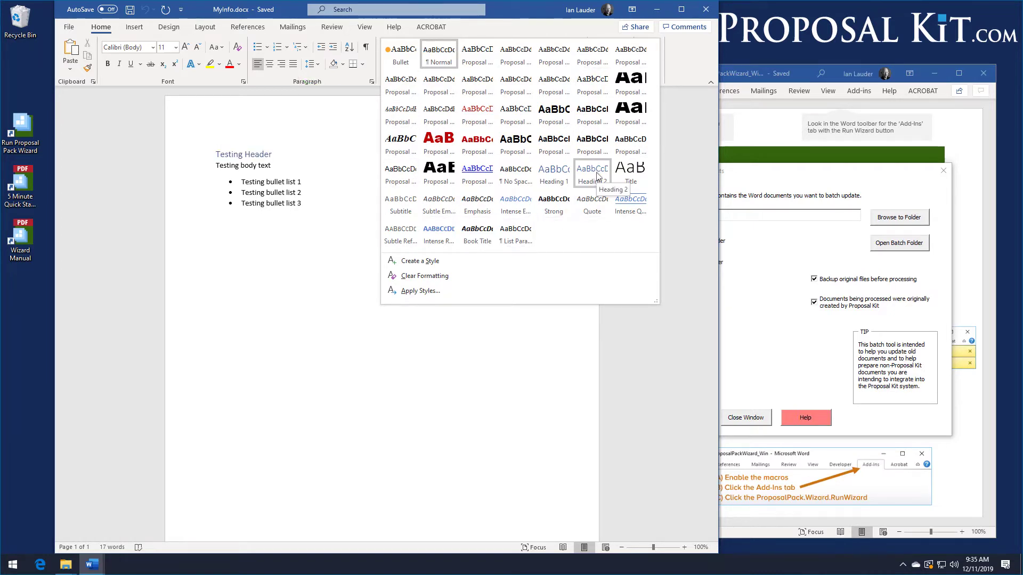
{"action": "left_click", "coordinate": [264, 151]}
Apply a larger bold Proposal Kit heading style to the "Testing Header" line
{"action": "left_click_drag", "start_coordinate": [212, 151], "coordinate": [274, 150]}
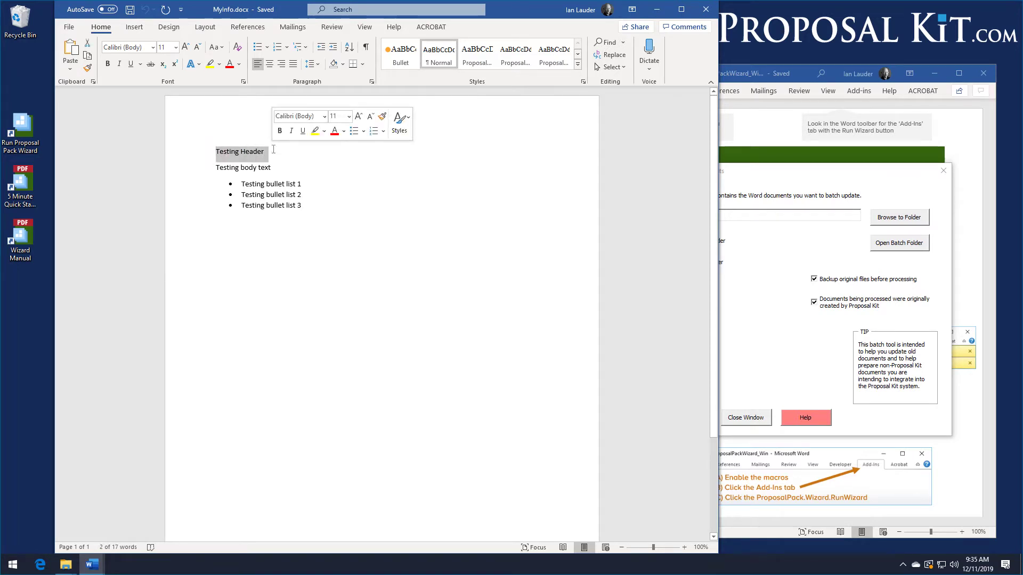
{"action": "left_click", "coordinate": [577, 67]}
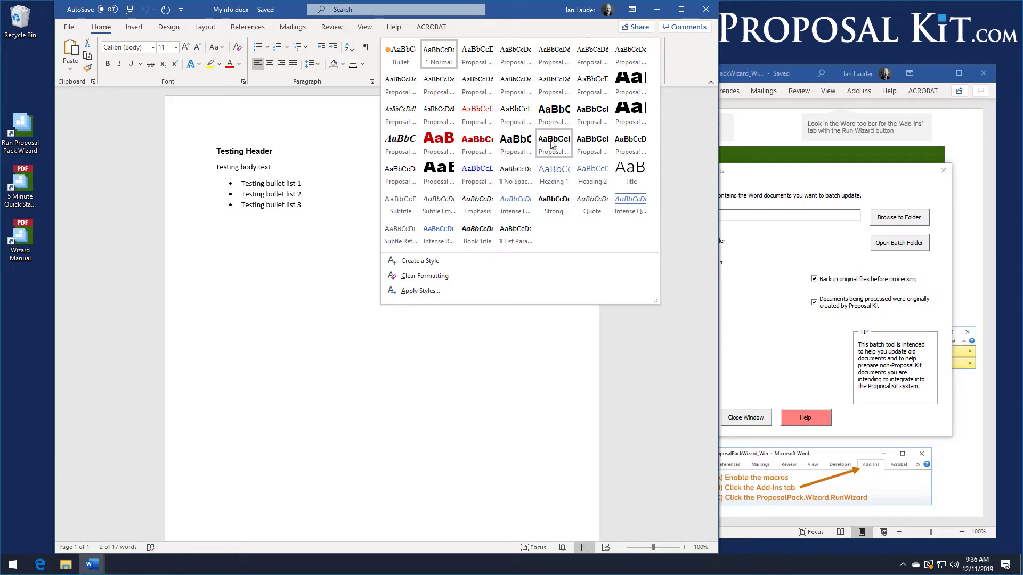
{"action": "left_click", "coordinate": [514, 145]}
Apply a Proposal Kit body text style to the "Testing body text" line
{"action": "left_click", "coordinate": [216, 170]}
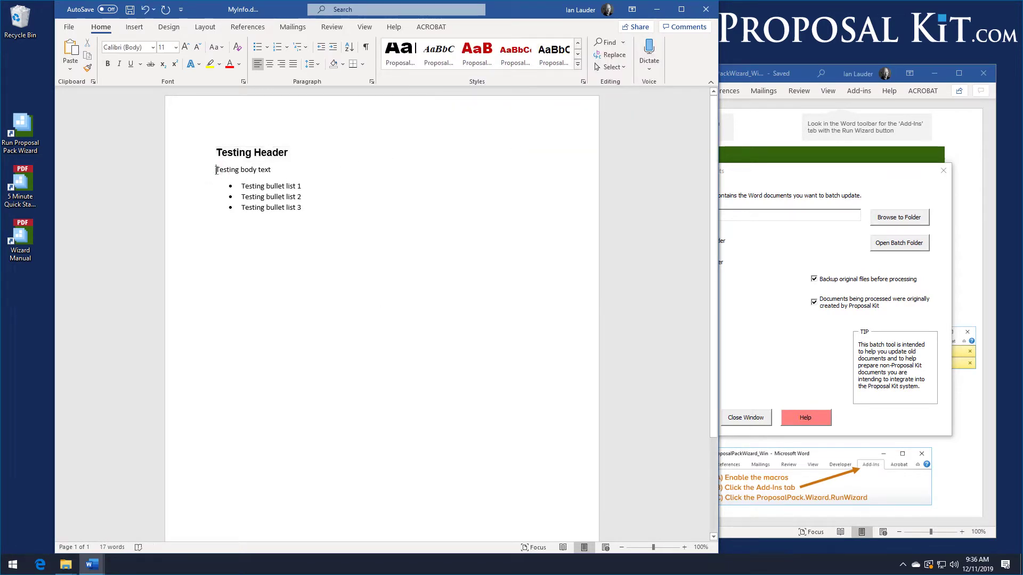
{"action": "left_click_drag", "start_coordinate": [215, 170], "coordinate": [277, 174]}
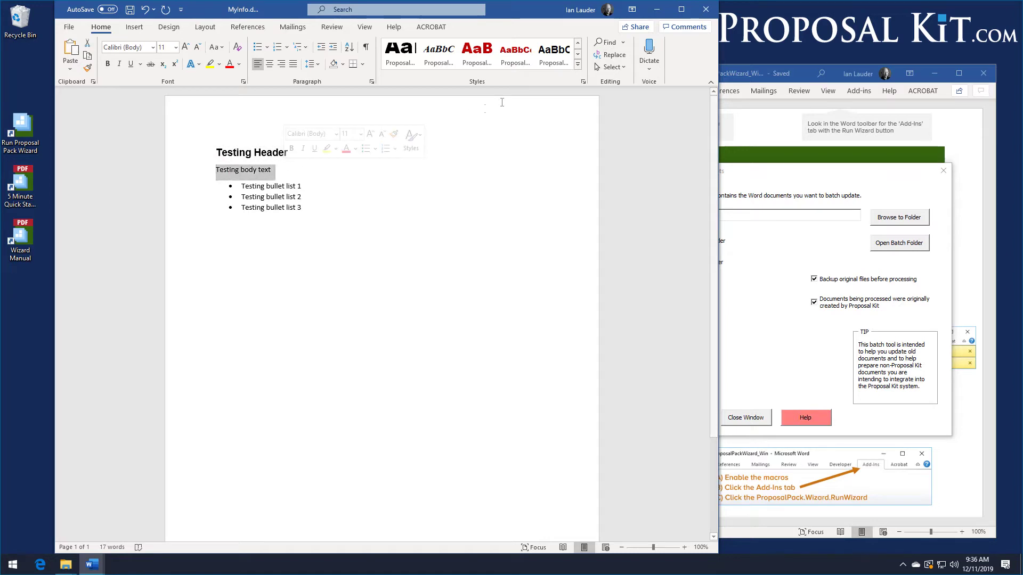
{"action": "left_click", "coordinate": [577, 64]}
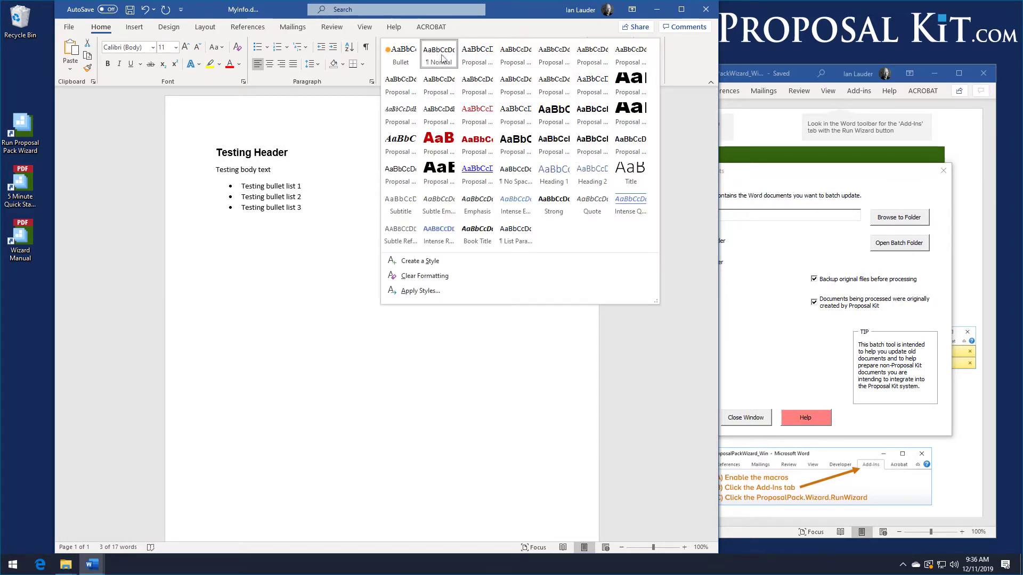
{"action": "left_click", "coordinate": [473, 53]}
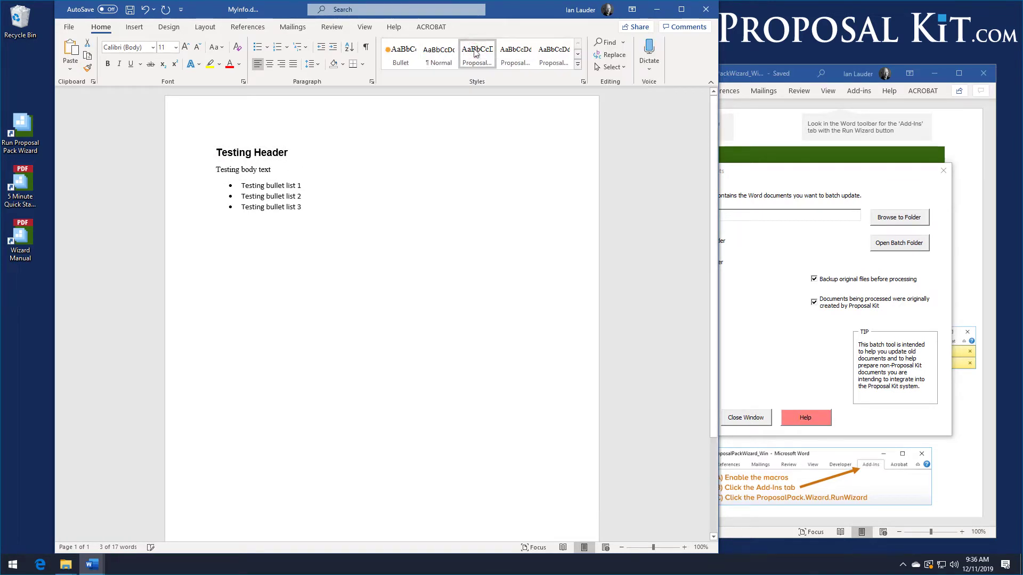
Clear the formatting of the three "Testing bullet list" lines and apply the Bullet style to them
{"action": "left_click_drag", "start_coordinate": [240, 185], "coordinate": [298, 226]}
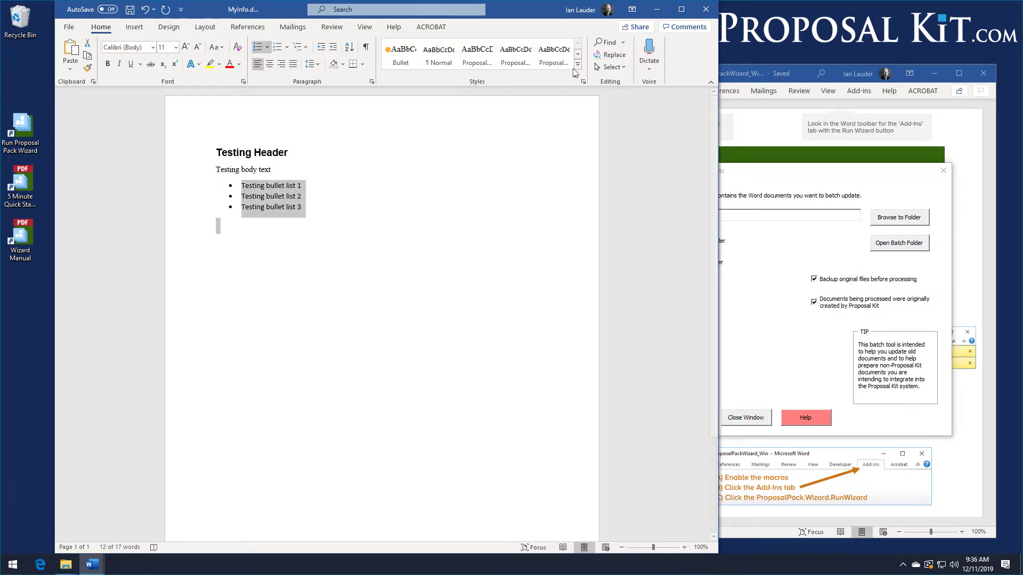
{"action": "left_click", "coordinate": [577, 65]}
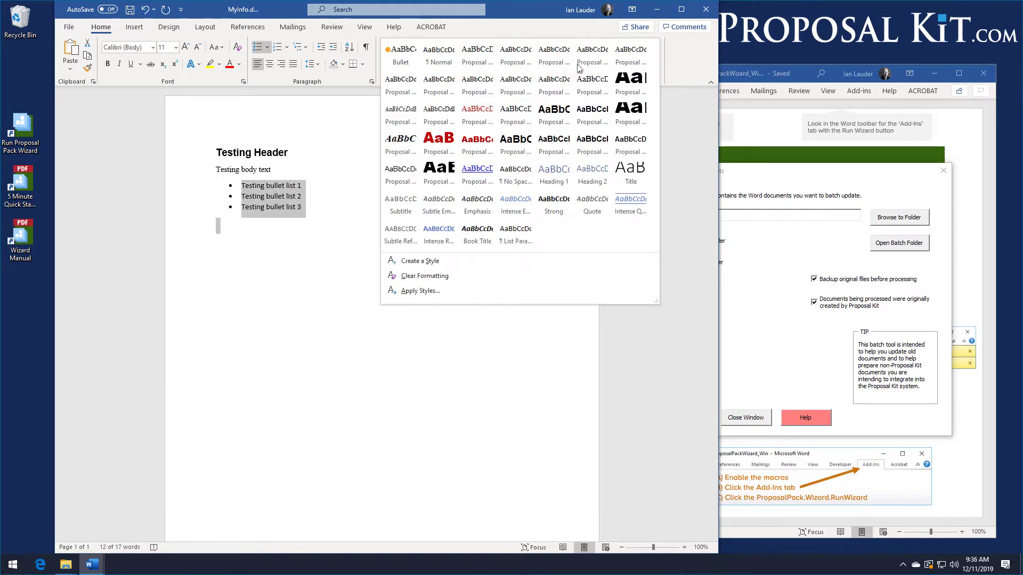
{"action": "left_click", "coordinate": [435, 276]}
{"action": "left_click_drag", "start_coordinate": [216, 186], "coordinate": [299, 215]}
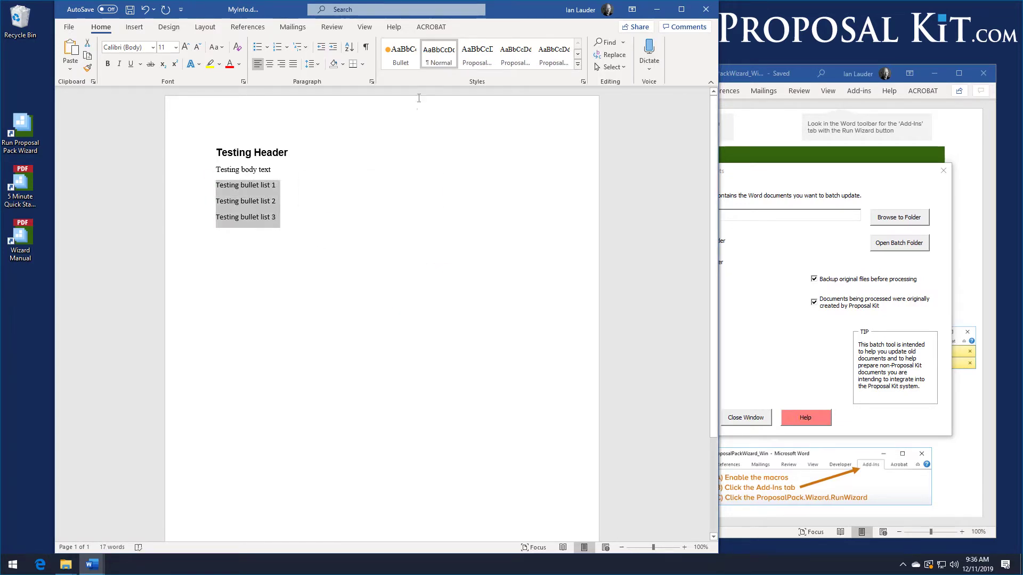
{"action": "left_click", "coordinate": [396, 63]}
{"action": "left_click", "coordinate": [331, 221]}
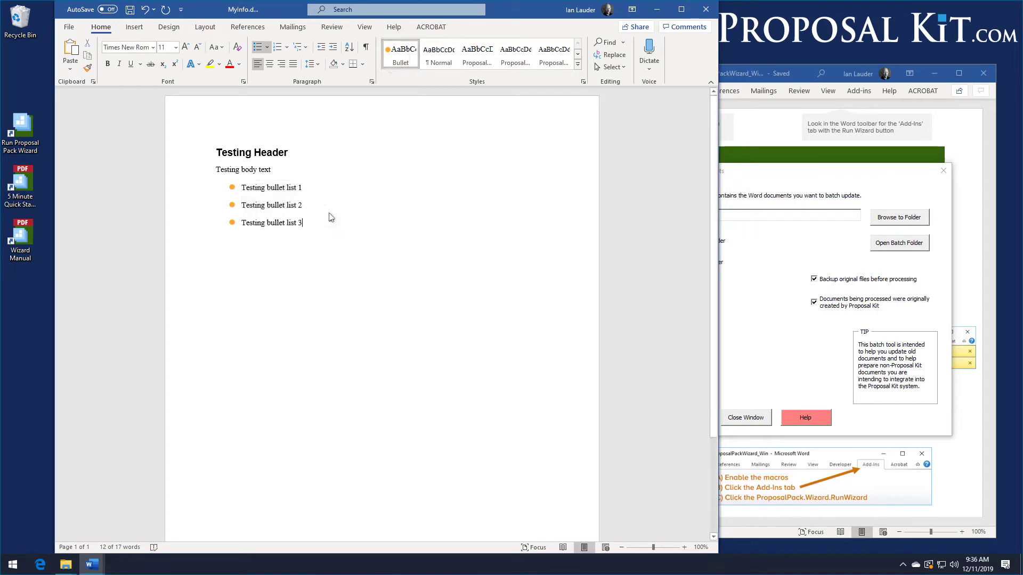
{"action": "left_click", "coordinate": [578, 65]}
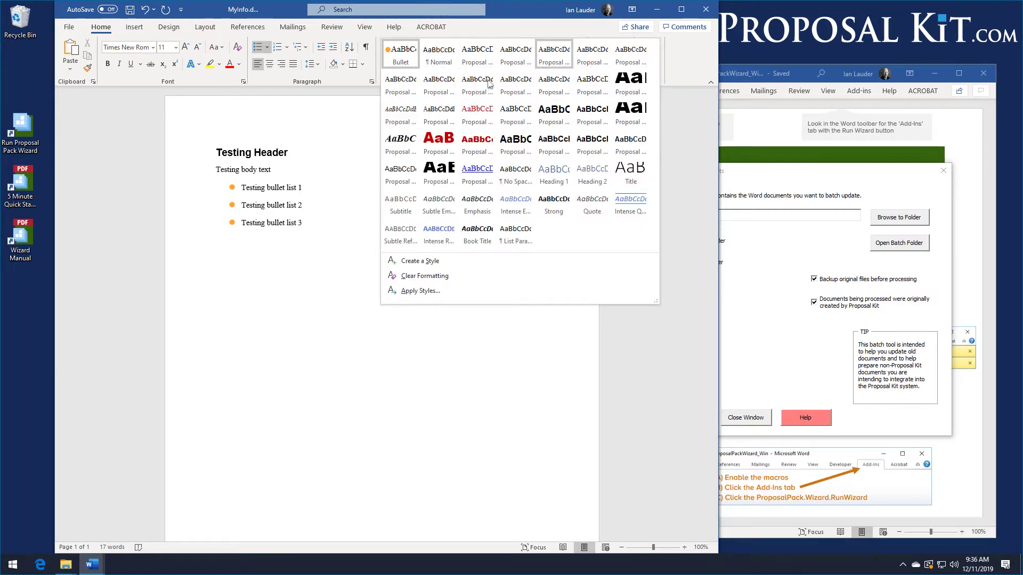
{"action": "left_click", "coordinate": [313, 203]}
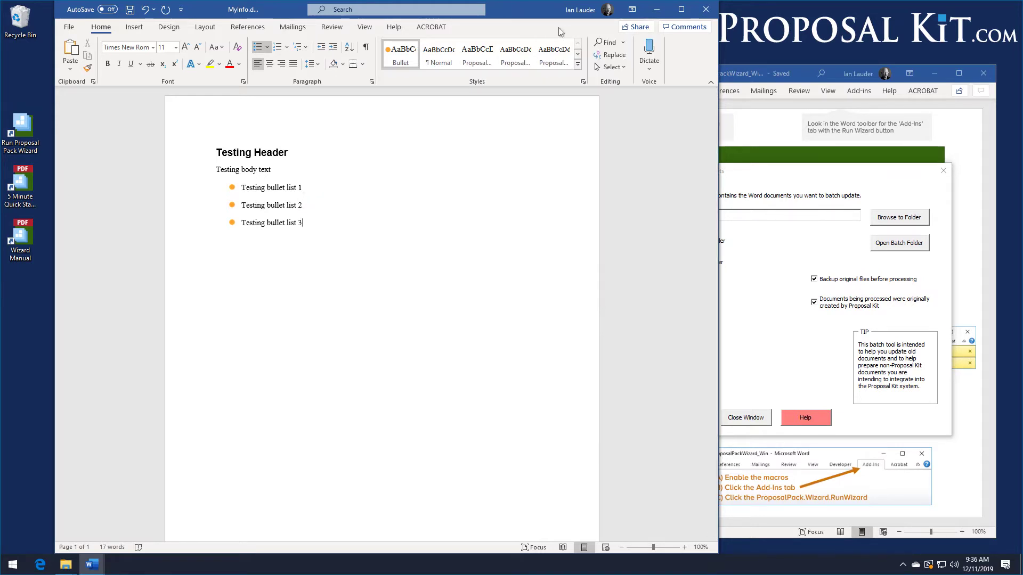
Close MyInfo.docx without saving its changes and close both Temp2 folder windows
{"action": "left_click_drag", "start_coordinate": [532, 9], "coordinate": [527, 8]}
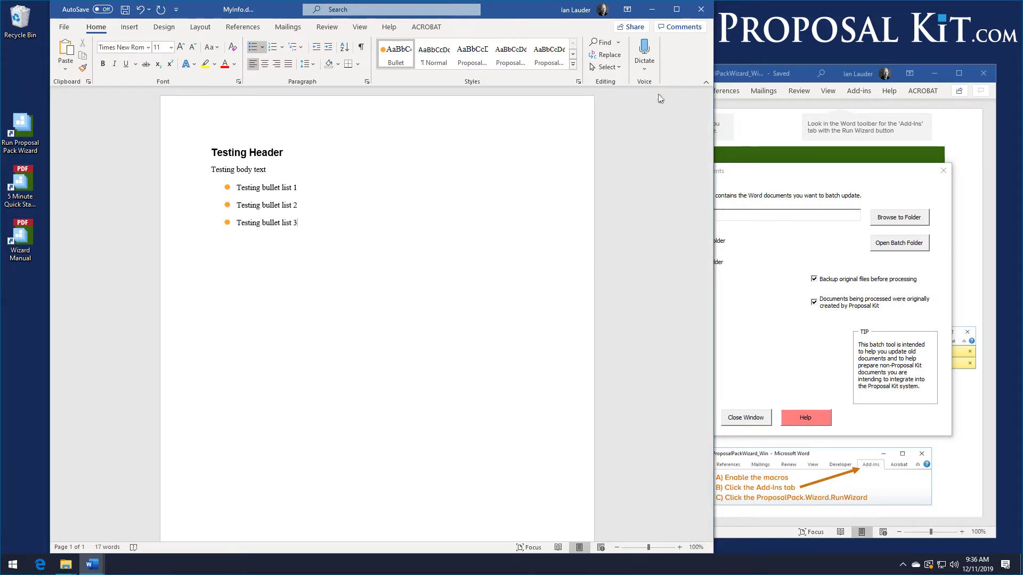
{"action": "left_click", "coordinate": [699, 14]}
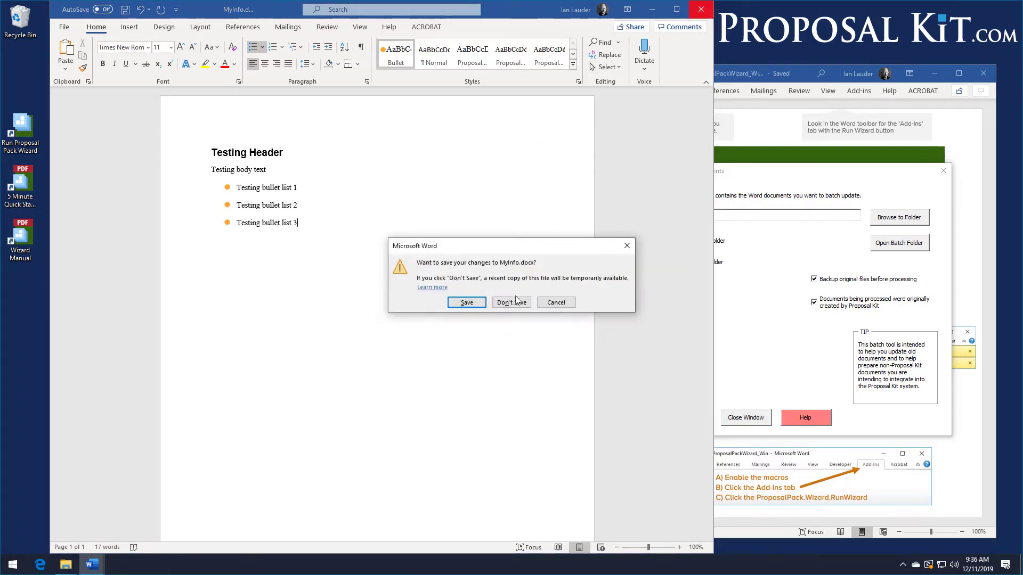
{"action": "left_click", "coordinate": [514, 304]}
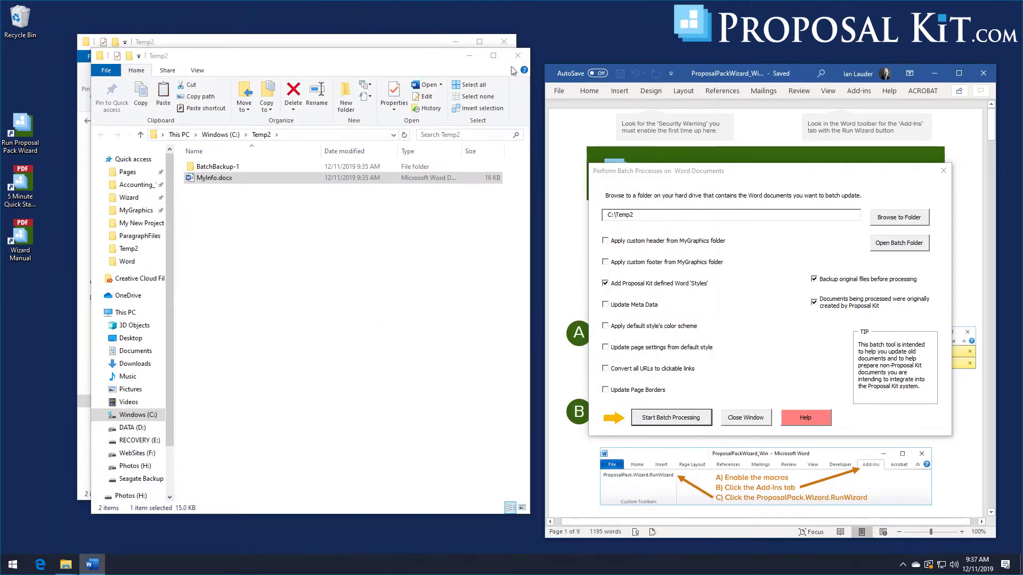
{"action": "left_click_drag", "start_coordinate": [406, 60], "coordinate": [456, 77]}
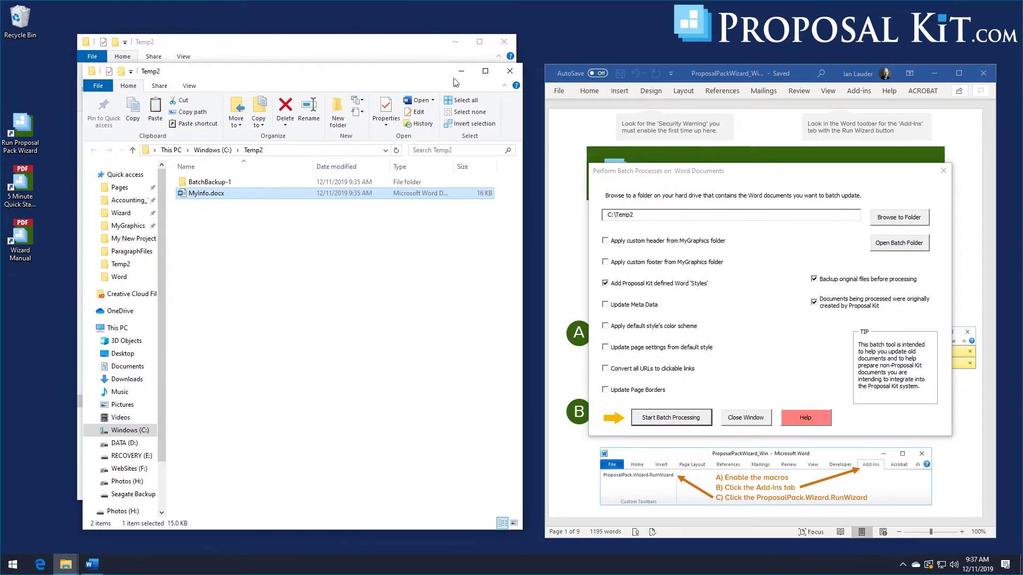
{"action": "left_click", "coordinate": [513, 72]}
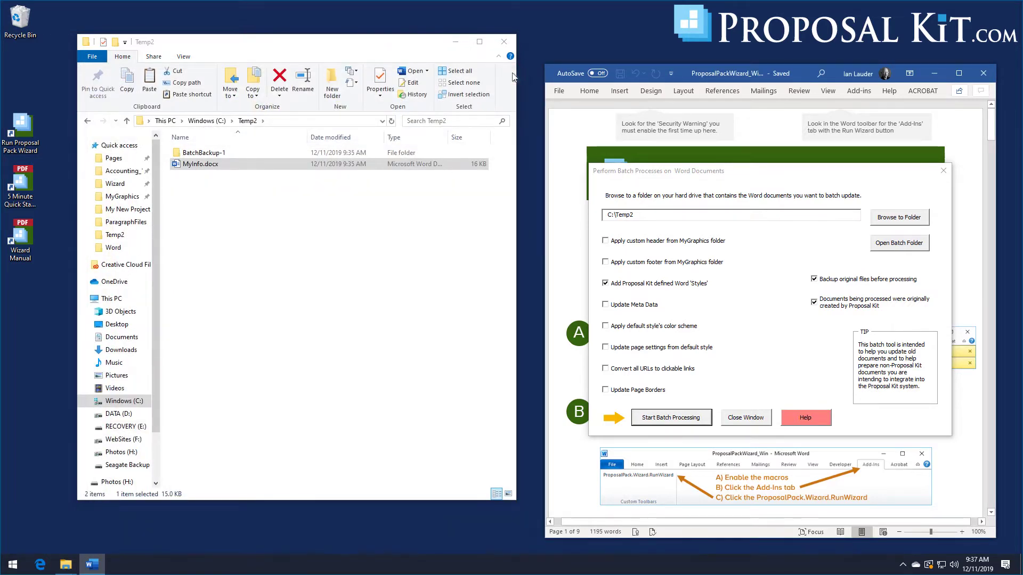
{"action": "left_click", "coordinate": [504, 37]}
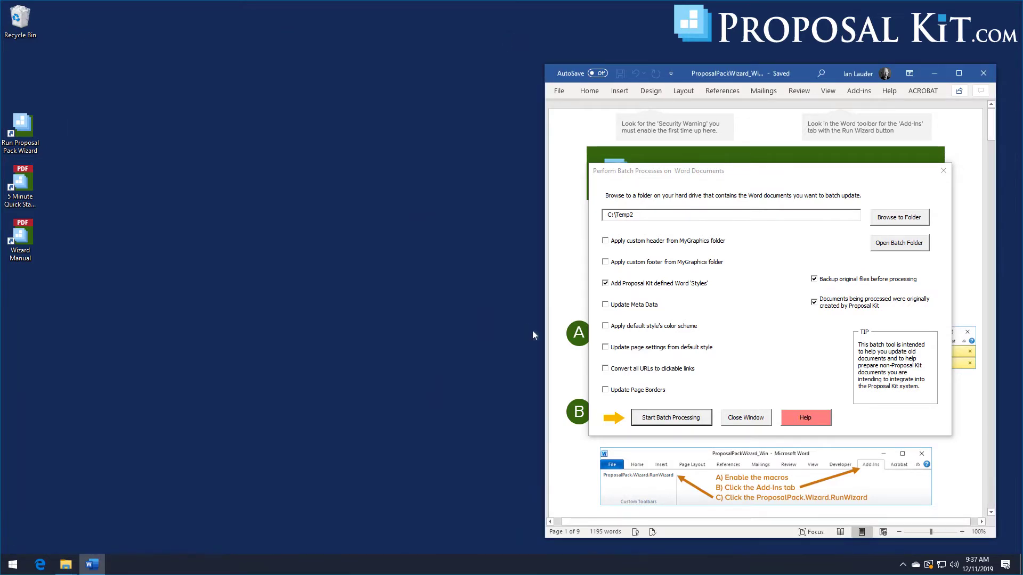
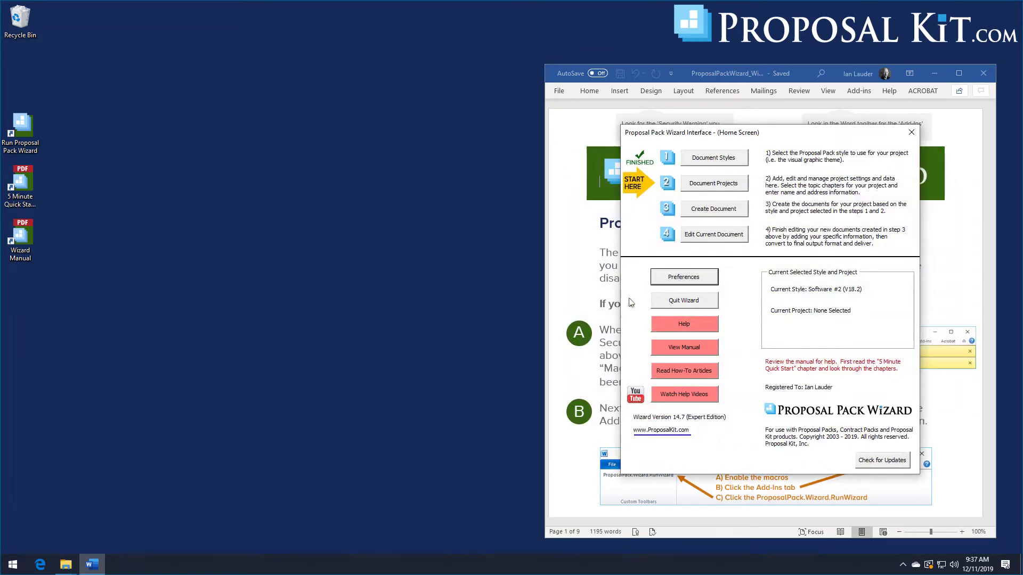
Open the Multiple Choice configuration from the wizard's preferences and bring up the Temp folder window alongside it
{"action": "left_click", "coordinate": [799, 484]}
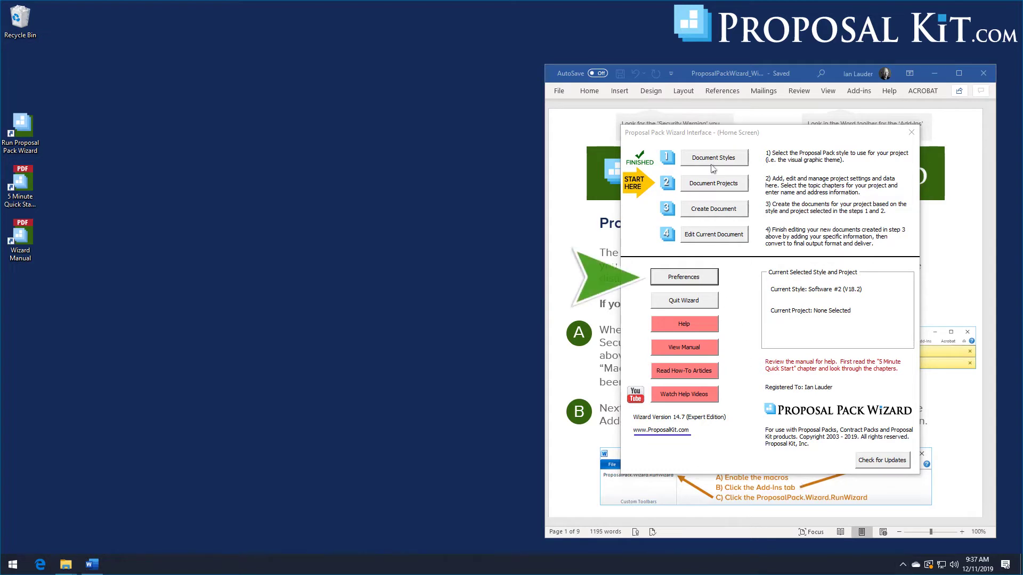
{"action": "left_click", "coordinate": [684, 278]}
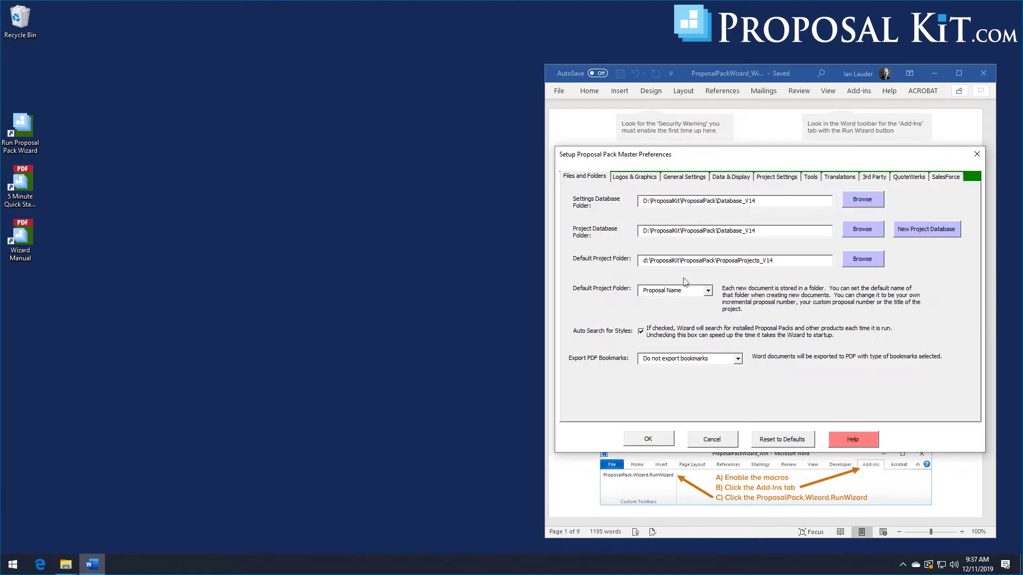
{"action": "left_click", "coordinate": [729, 181]}
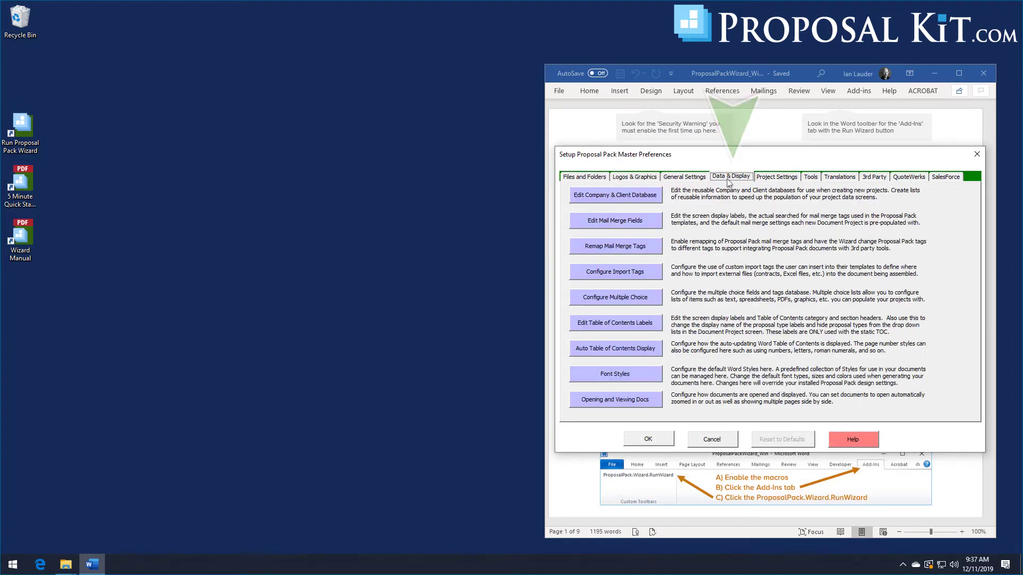
{"action": "left_click", "coordinate": [612, 300]}
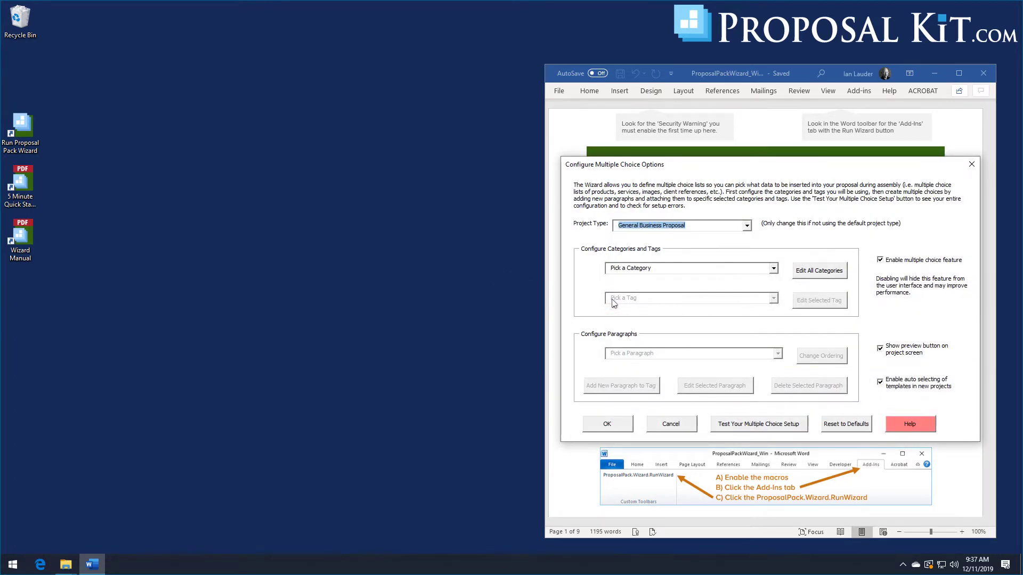
{"action": "mouse_move", "coordinate": [64, 569]}
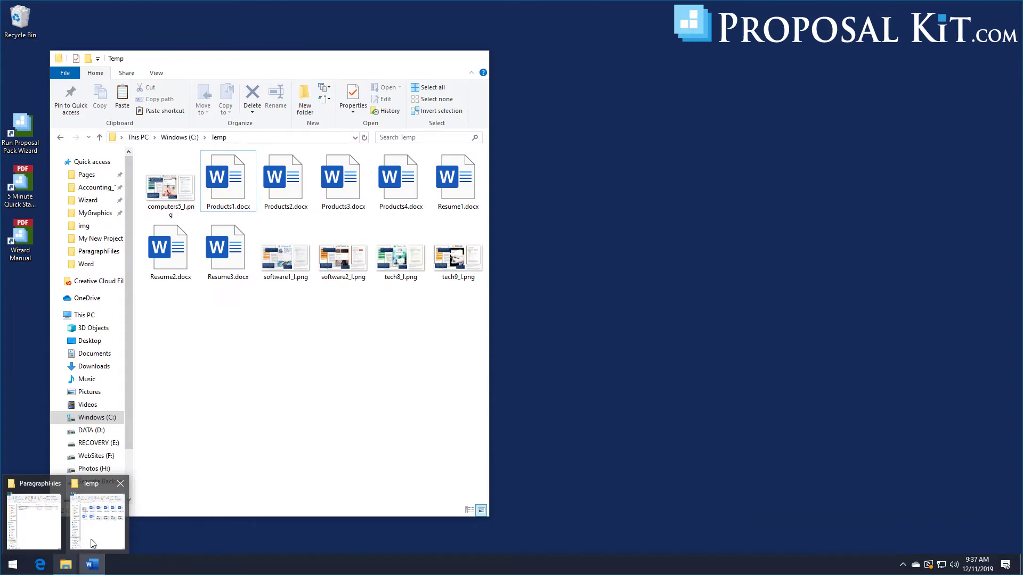
{"action": "left_click", "coordinate": [91, 543]}
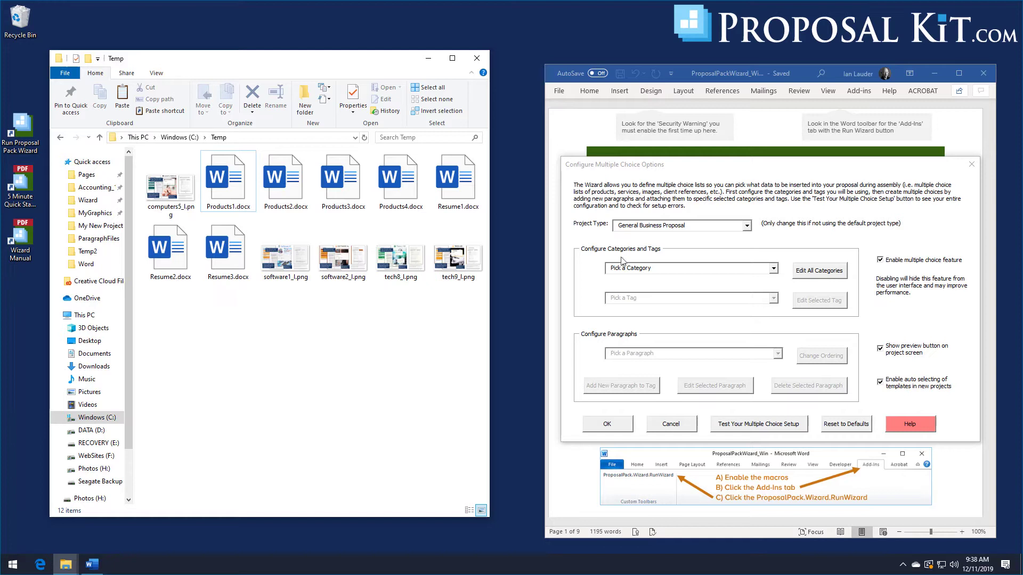
Choose the People category and its Multiple Choice Tag #21 in the multiple choice options
{"action": "left_click", "coordinate": [773, 268]}
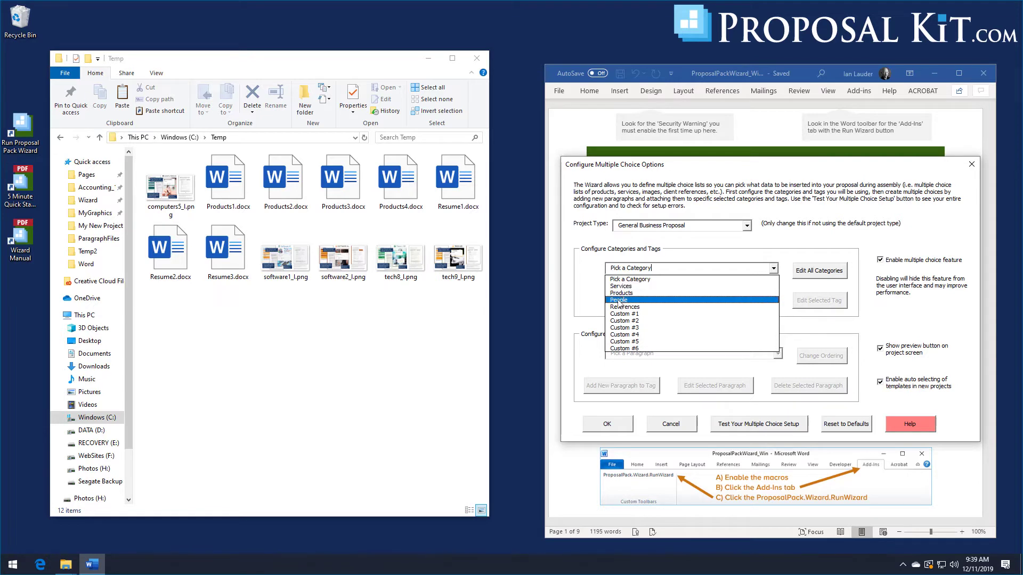
{"action": "left_click", "coordinate": [617, 301]}
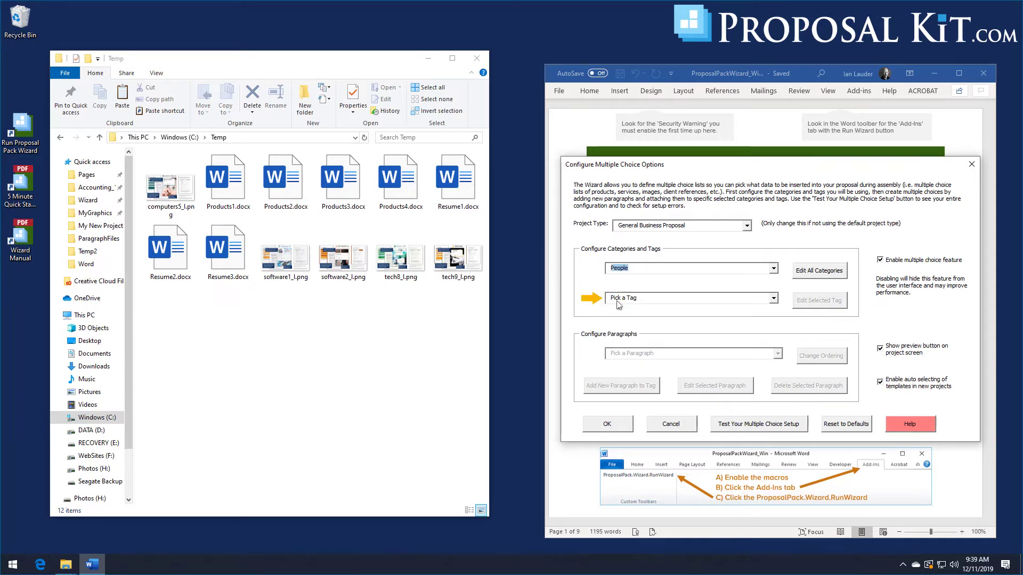
{"action": "left_click", "coordinate": [773, 299]}
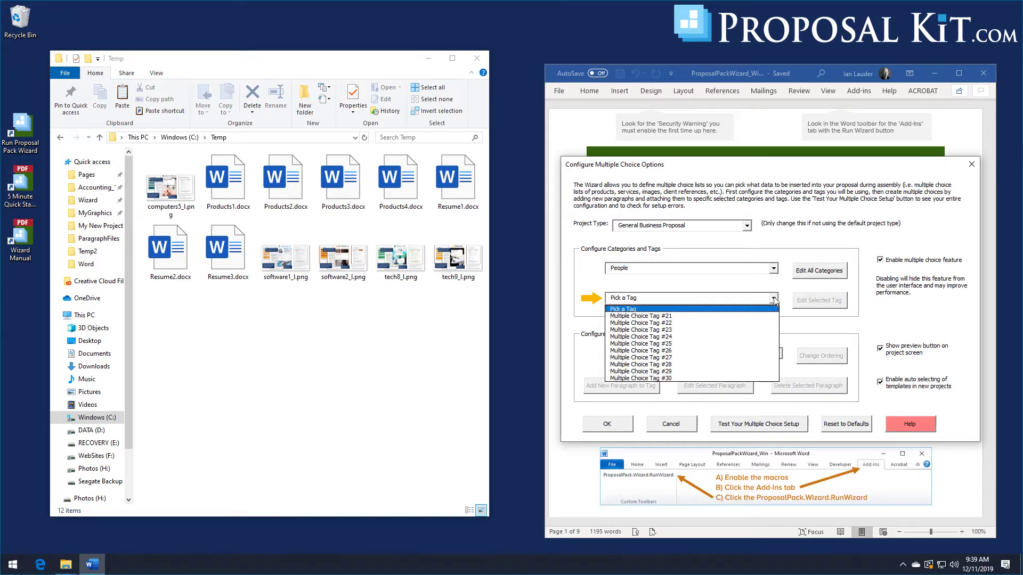
{"action": "left_click", "coordinate": [656, 317]}
Edit the selected tag so that users must select data for it and may pick more than one paragraph
{"action": "left_click", "coordinate": [810, 302]}
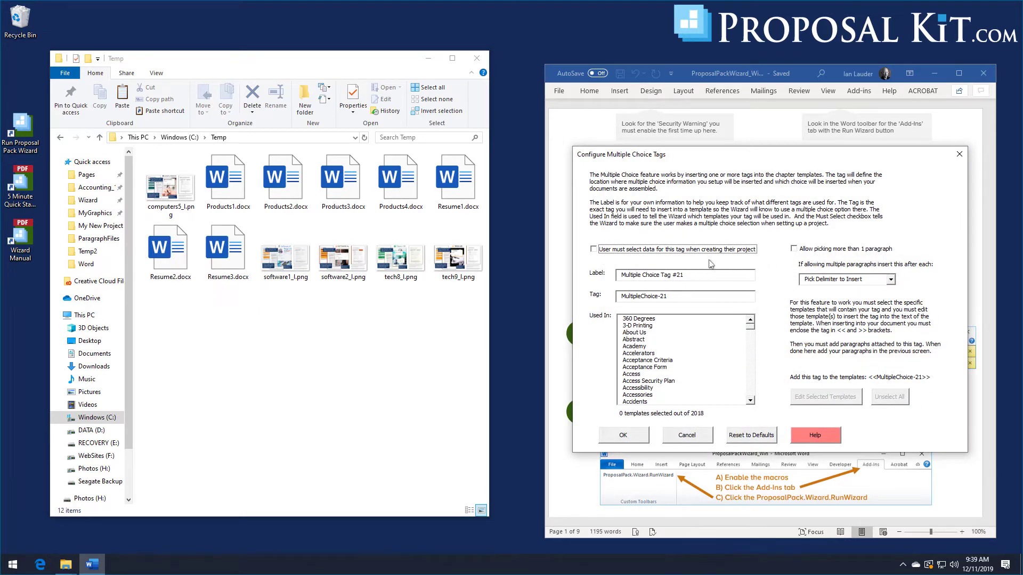
{"action": "left_click", "coordinate": [594, 249]}
{"action": "left_click", "coordinate": [795, 248]}
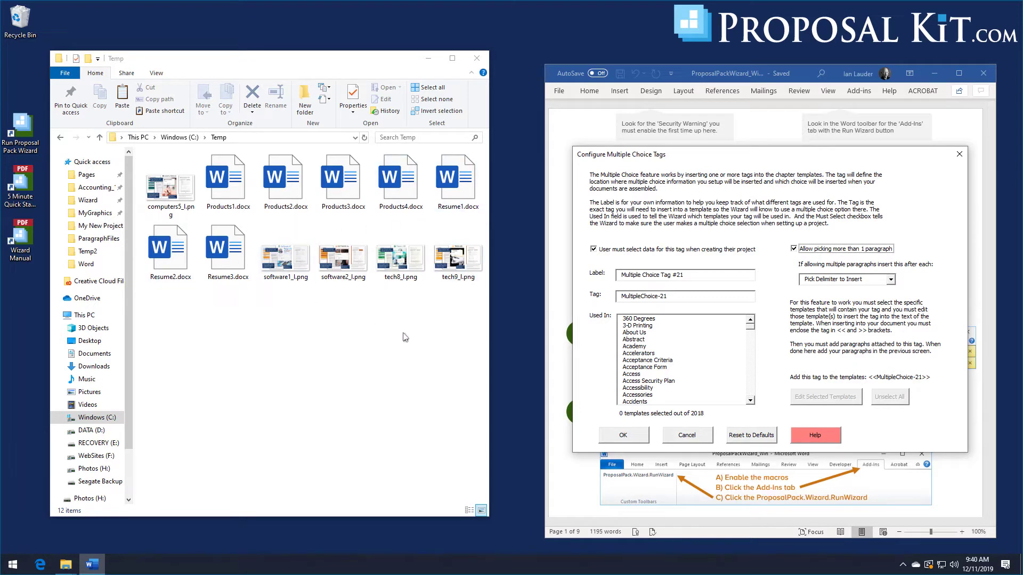
Select the Resume template as the one in which the tag is used
{"action": "left_click_drag", "start_coordinate": [751, 331], "coordinate": [755, 372]}
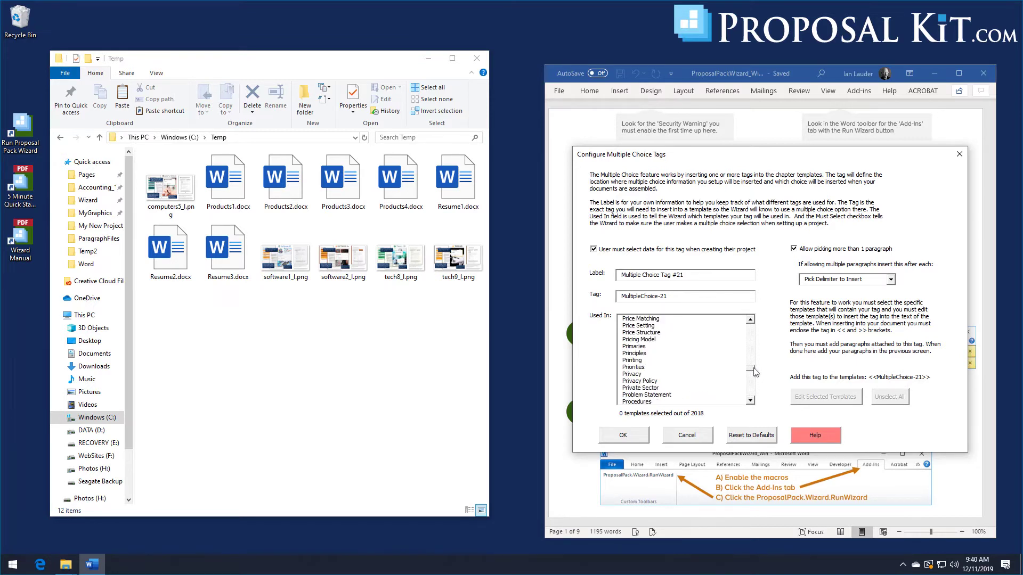
{"action": "left_click_drag", "start_coordinate": [754, 372], "coordinate": [754, 372]}
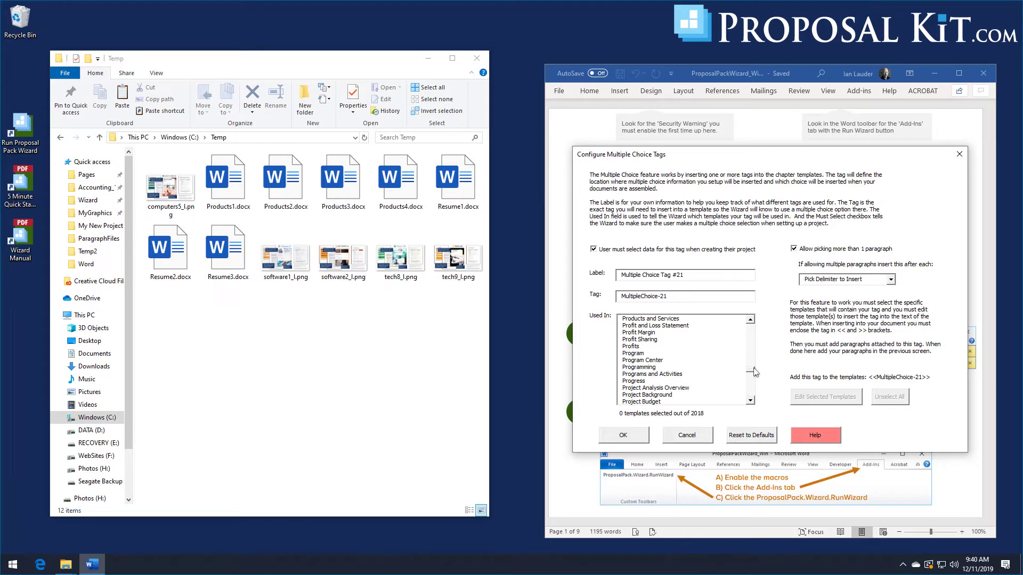
{"action": "left_click_drag", "start_coordinate": [751, 374], "coordinate": [751, 375]}
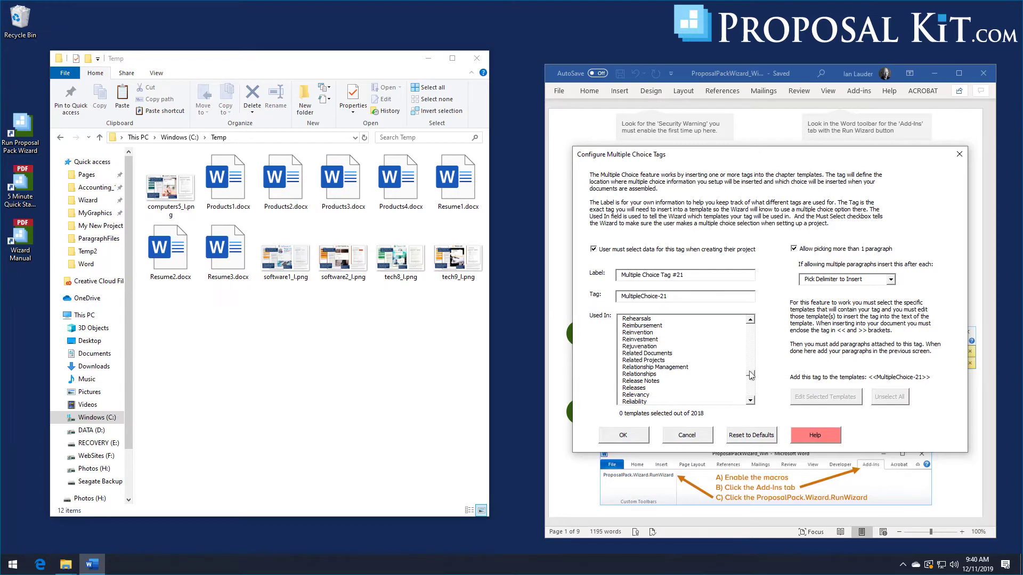
{"action": "left_click_drag", "start_coordinate": [751, 376], "coordinate": [751, 376]}
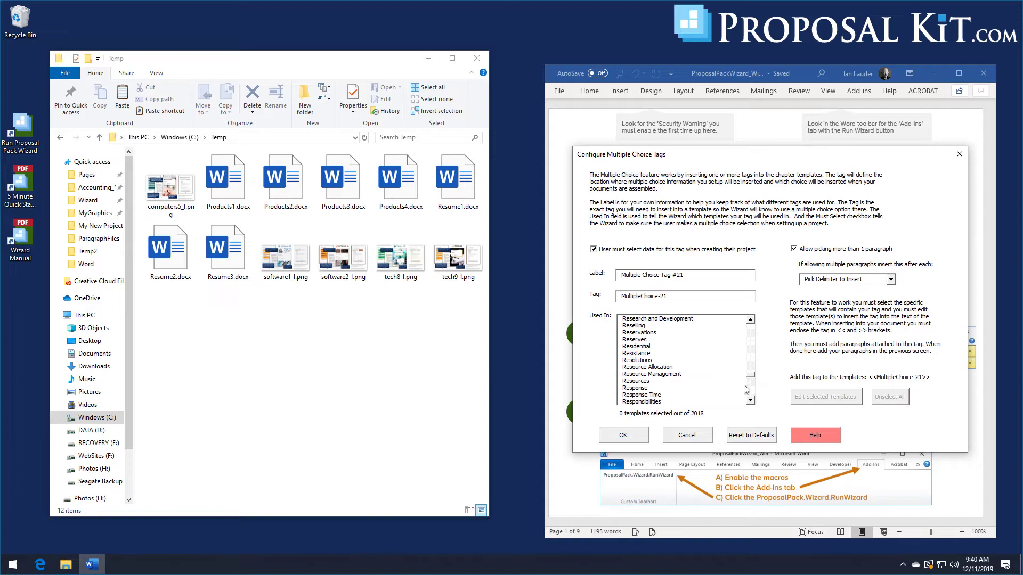
{"action": "left_click", "coordinate": [748, 390]}
{"action": "left_click", "coordinate": [639, 353]}
{"action": "left_click", "coordinate": [638, 361]}
{"action": "left_click", "coordinate": [640, 347]}
{"action": "left_click", "coordinate": [641, 353]}
{"action": "left_click", "coordinate": [641, 347]}
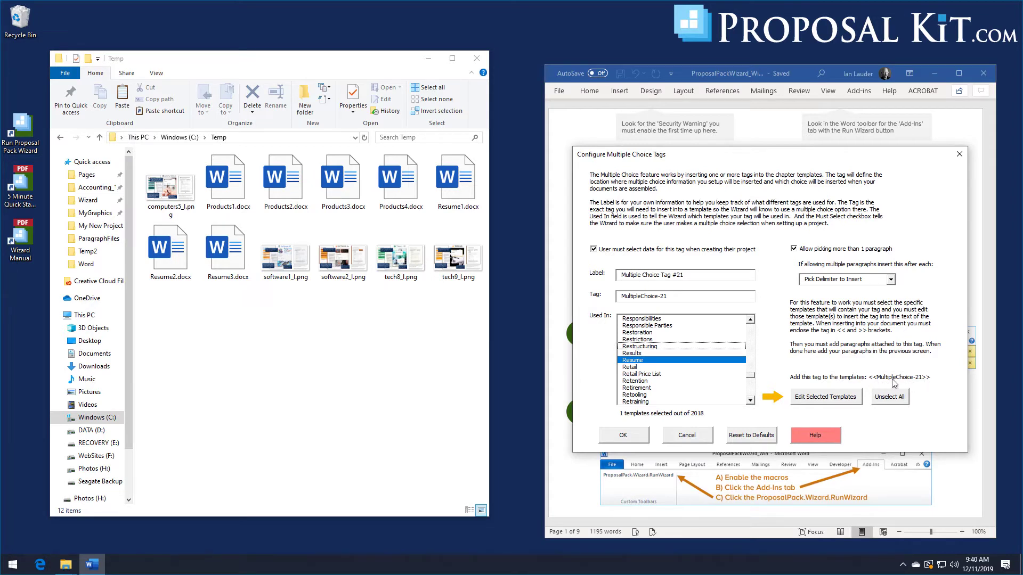
Open the selected Resume template for editing and acknowledge the wizard's messages
{"action": "left_click", "coordinate": [840, 397]}
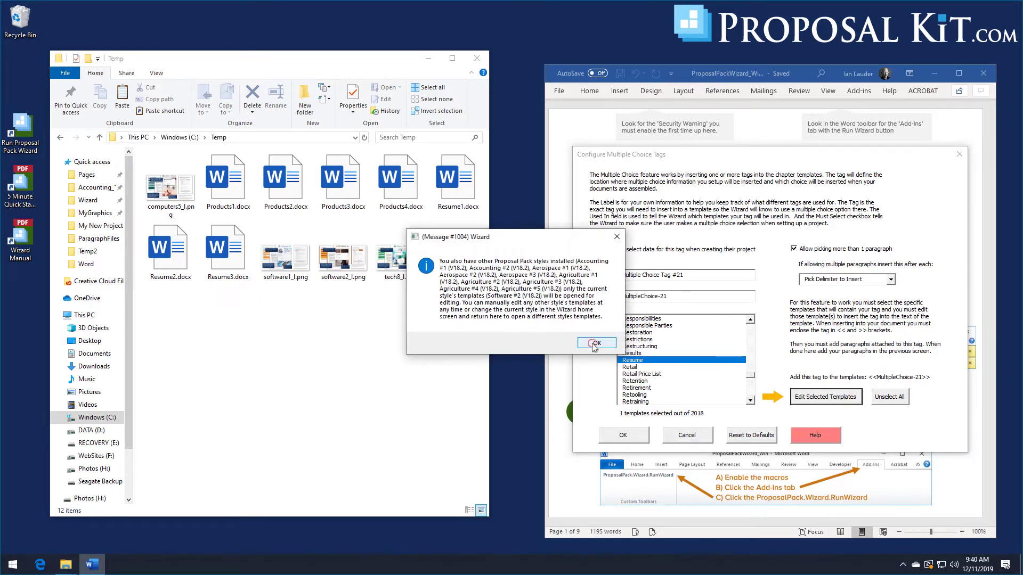
{"action": "left_click", "coordinate": [596, 343]}
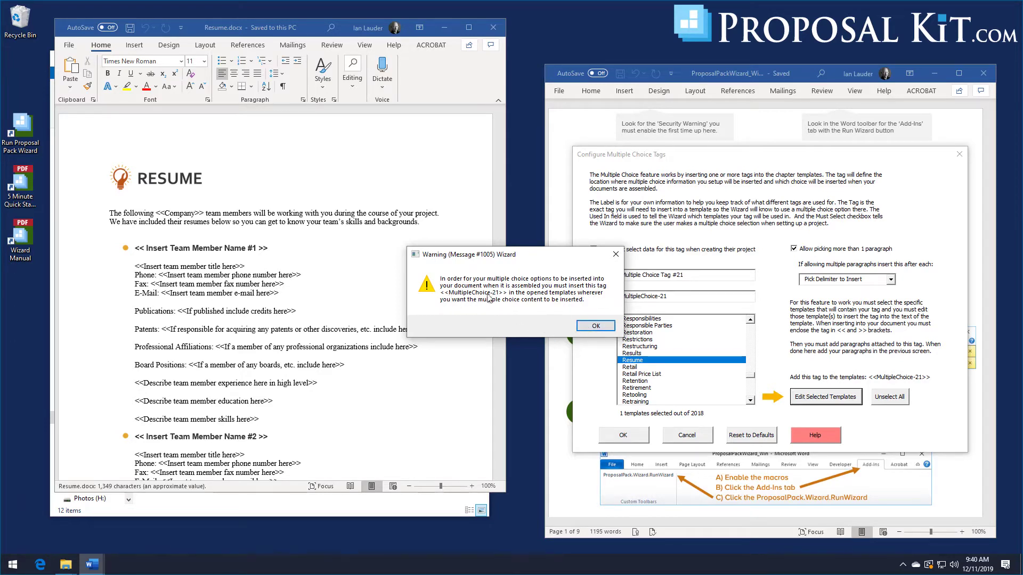
{"action": "left_click", "coordinate": [587, 328]}
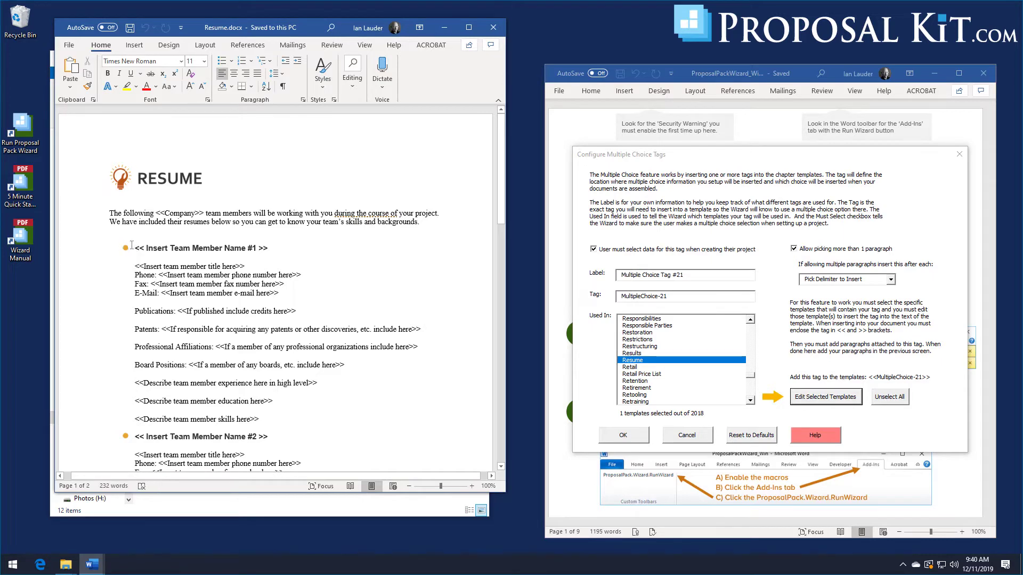
Replace all team member placeholders and the summary below the Resume introduction with the tag <<MultipleChoice-21>>, and save the template
{"action": "left_click_drag", "start_coordinate": [131, 244], "coordinate": [379, 433]}
{"action": "scroll", "coordinate": [378, 433], "scroll_direction": "down", "scroll_amount": 12}
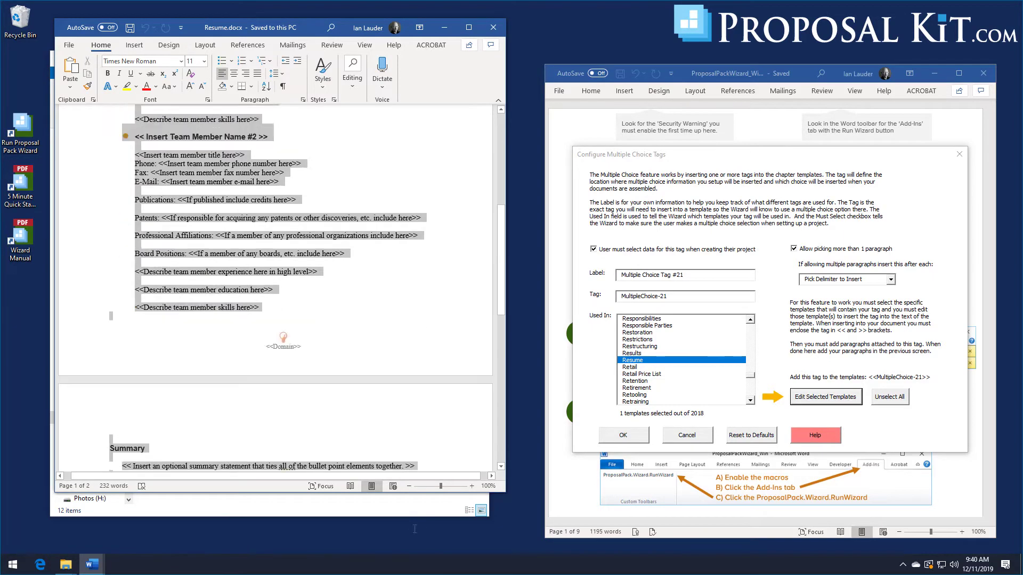
{"action": "key", "text": "ctrl+x"}
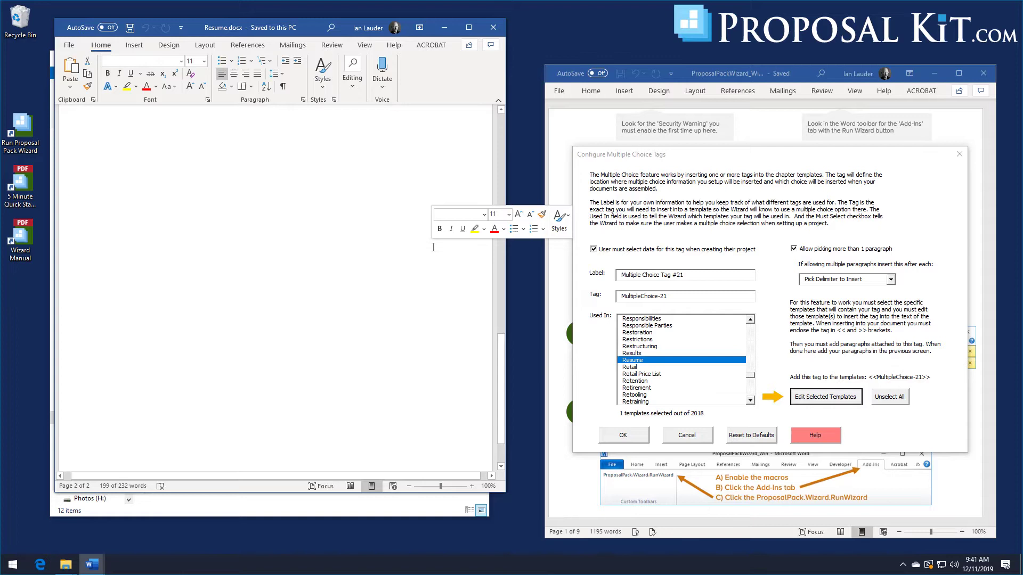
{"action": "scroll", "coordinate": [293, 203], "scroll_direction": "up", "scroll_amount": 3}
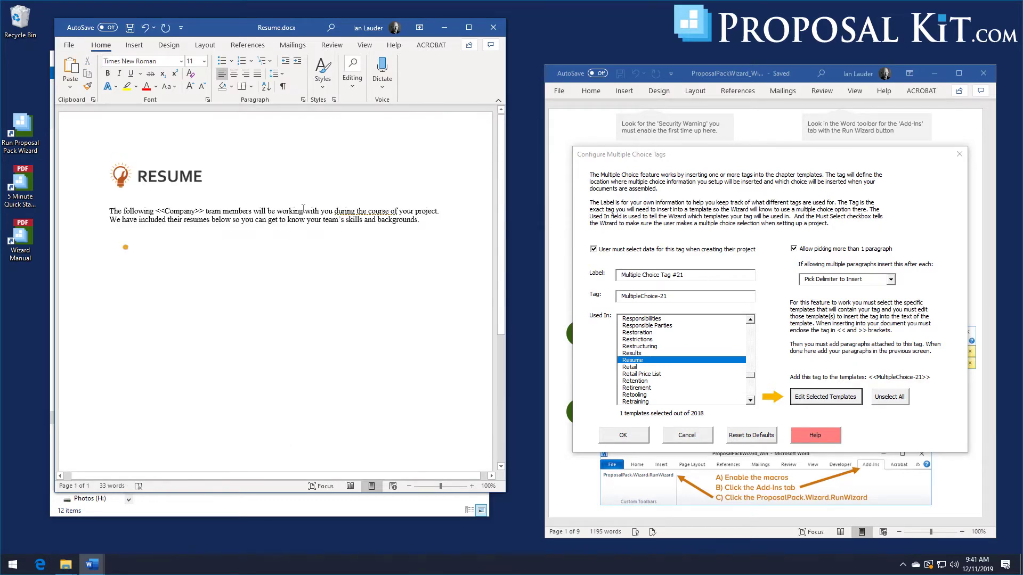
{"action": "left_click", "coordinate": [125, 246]}
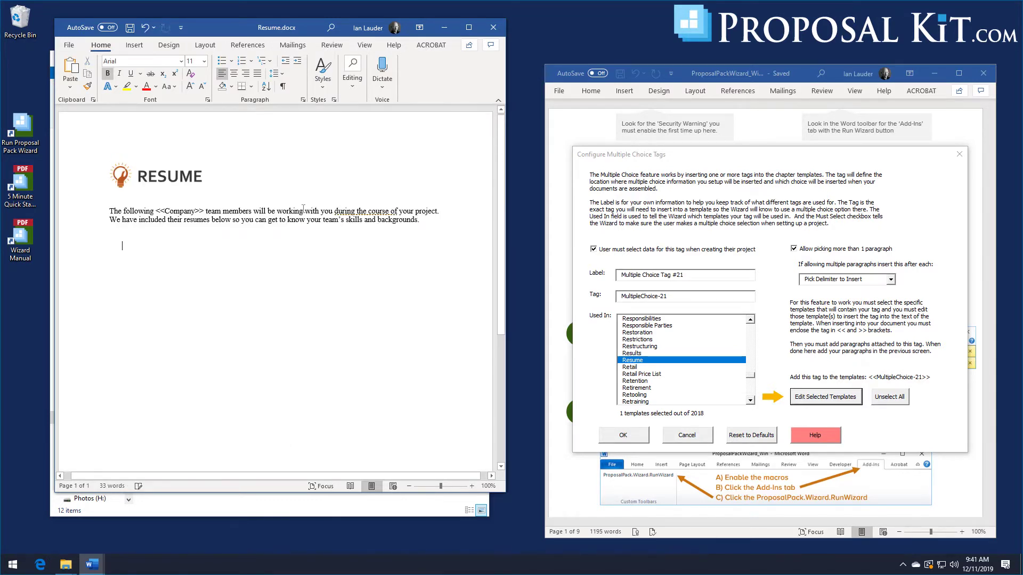
{"action": "key", "text": "BackSpace"}
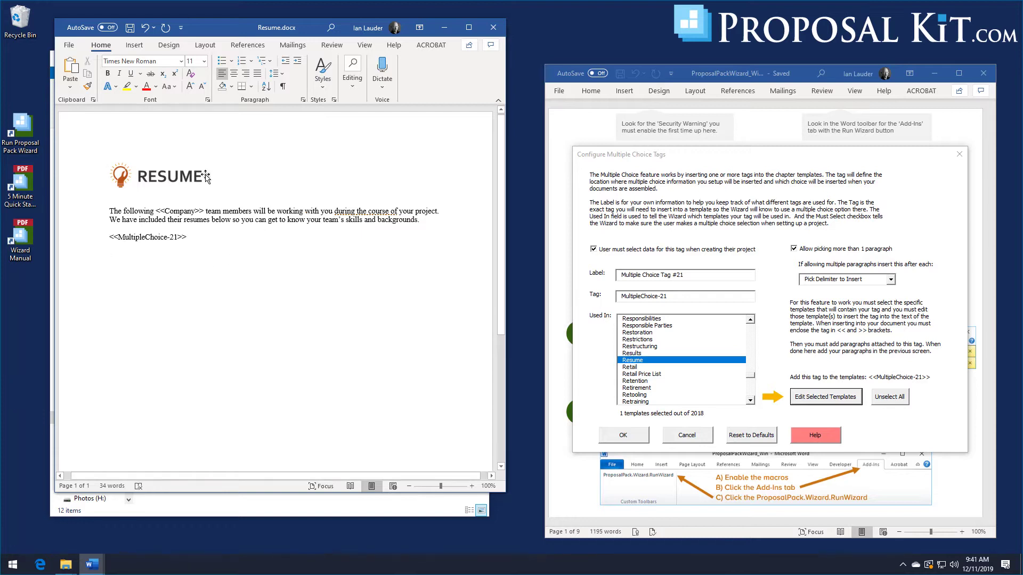
{"action": "left_click", "coordinate": [128, 30]}
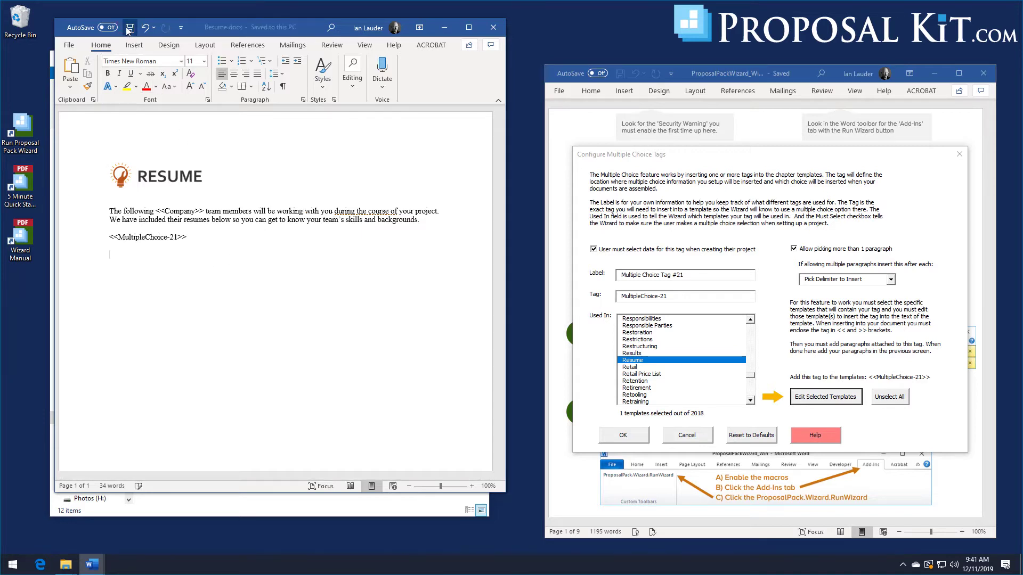
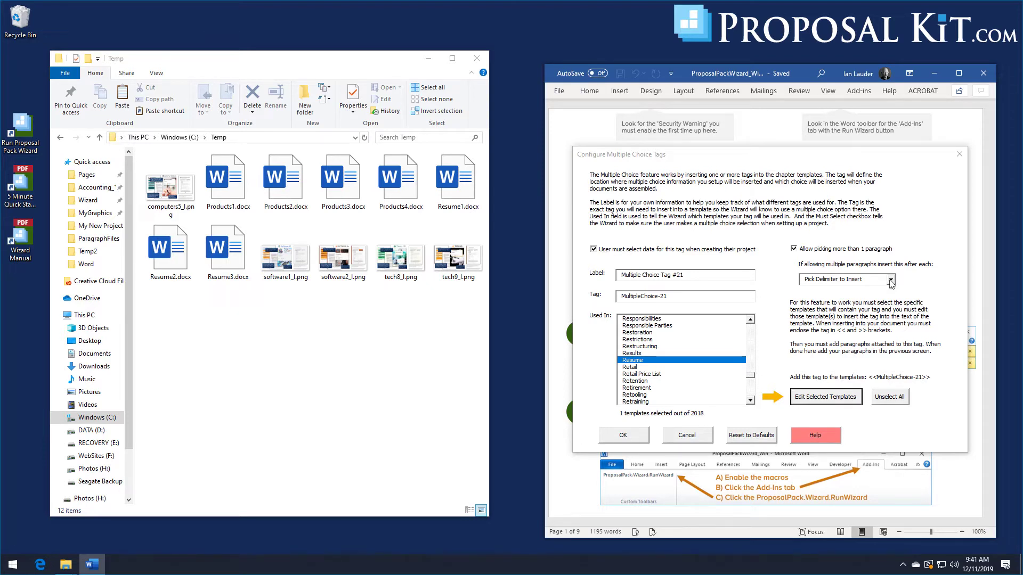
Set the delimiter inserted after each of the multiple paragraphs to Custom
{"action": "left_click", "coordinate": [890, 281]}
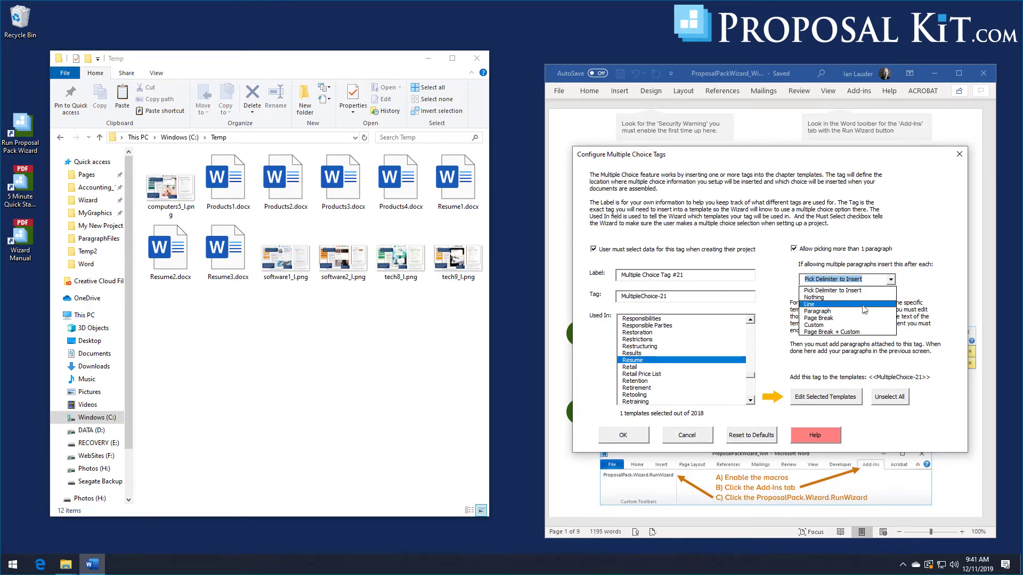
{"action": "left_click", "coordinate": [816, 326]}
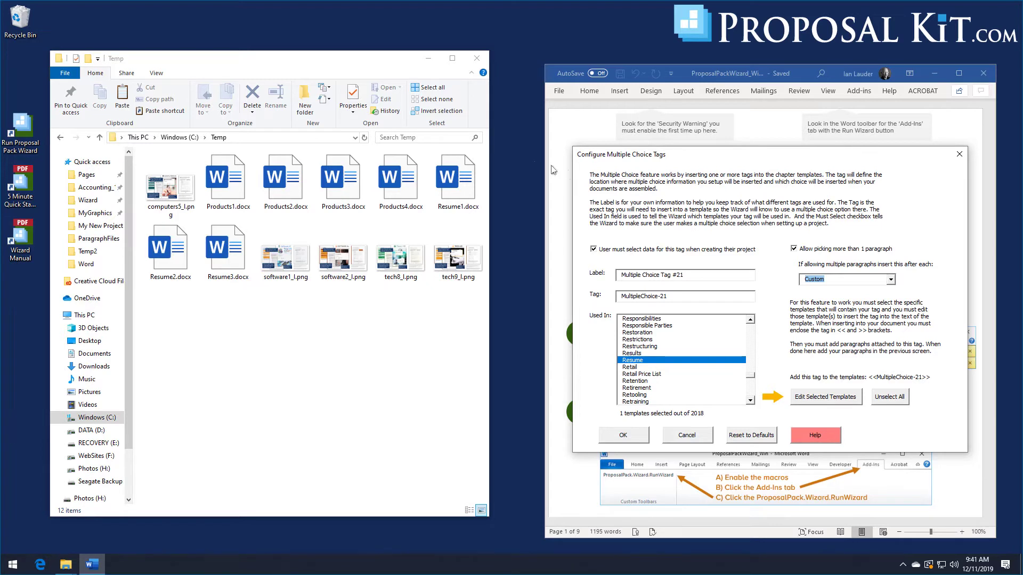
Bring up the ParagraphFiles folder, open DefaultDelimiterFile.docx from it and widen the document window
{"action": "left_click_drag", "start_coordinate": [368, 67], "coordinate": [393, 42]}
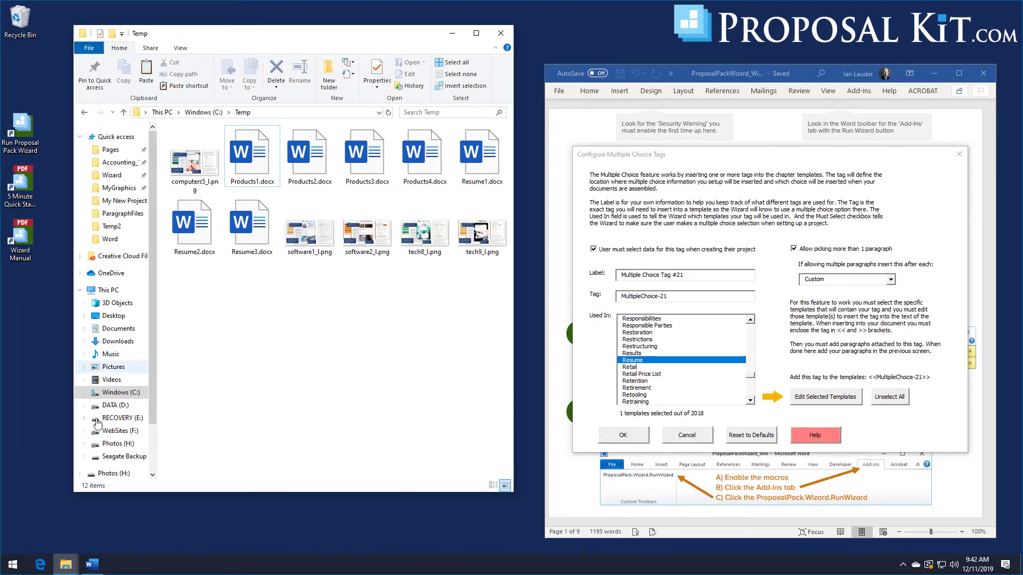
{"action": "left_click", "coordinate": [65, 564]}
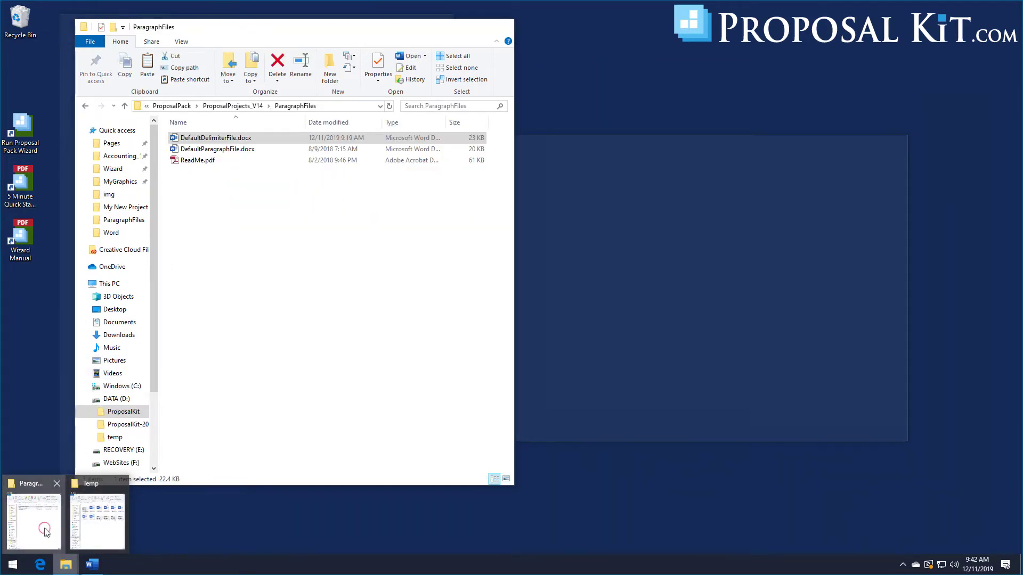
{"action": "left_click", "coordinate": [44, 528]}
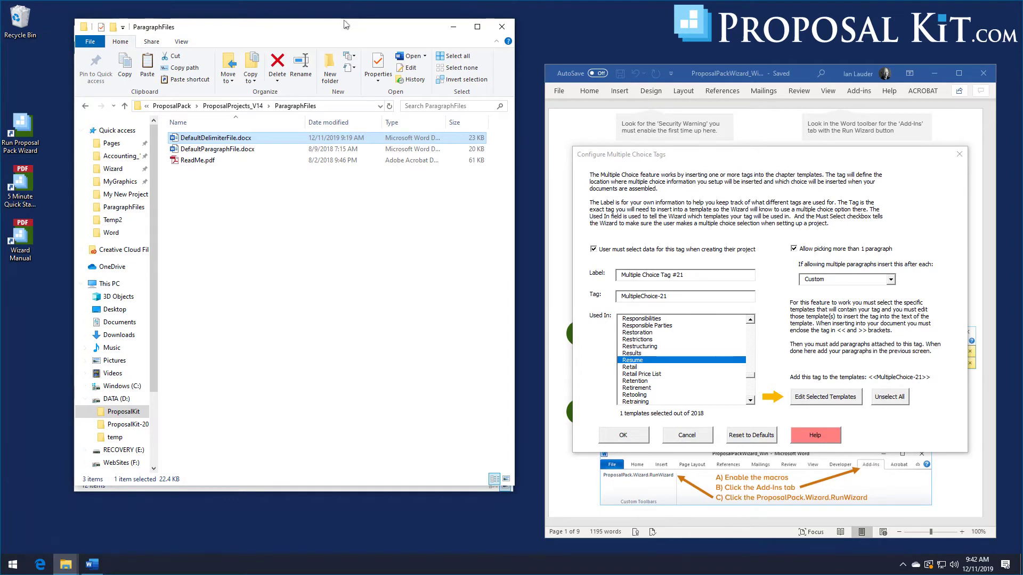
{"action": "left_click_drag", "start_coordinate": [344, 31], "coordinate": [326, 83]}
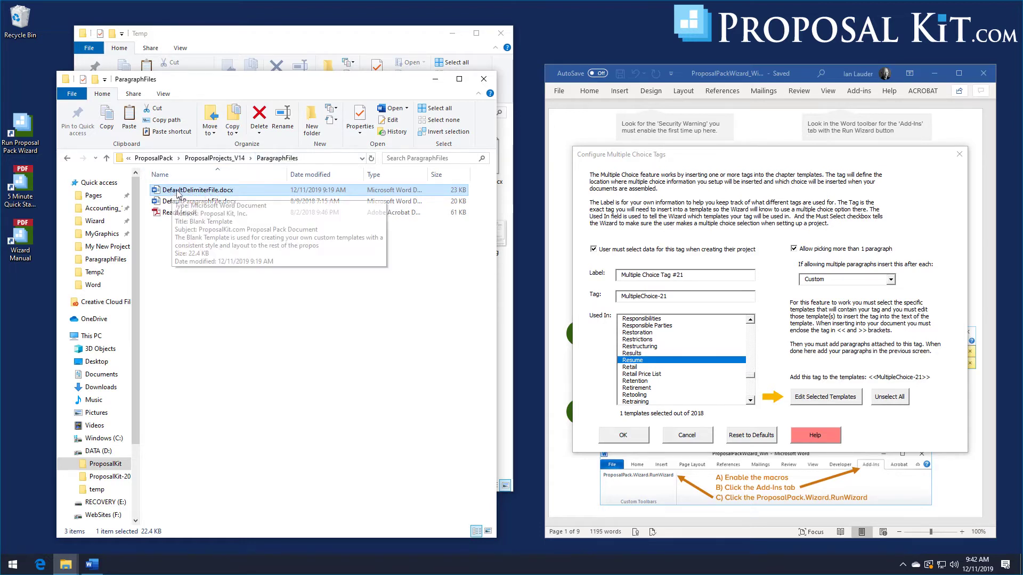
{"action": "double_click", "coordinate": [207, 191]}
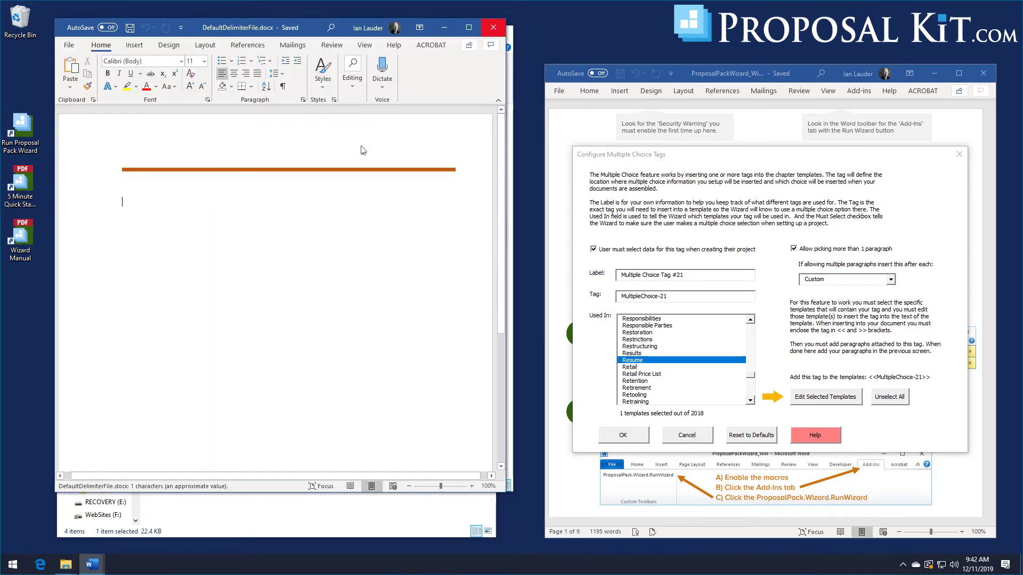
{"action": "left_click_drag", "start_coordinate": [506, 133], "coordinate": [602, 132]}
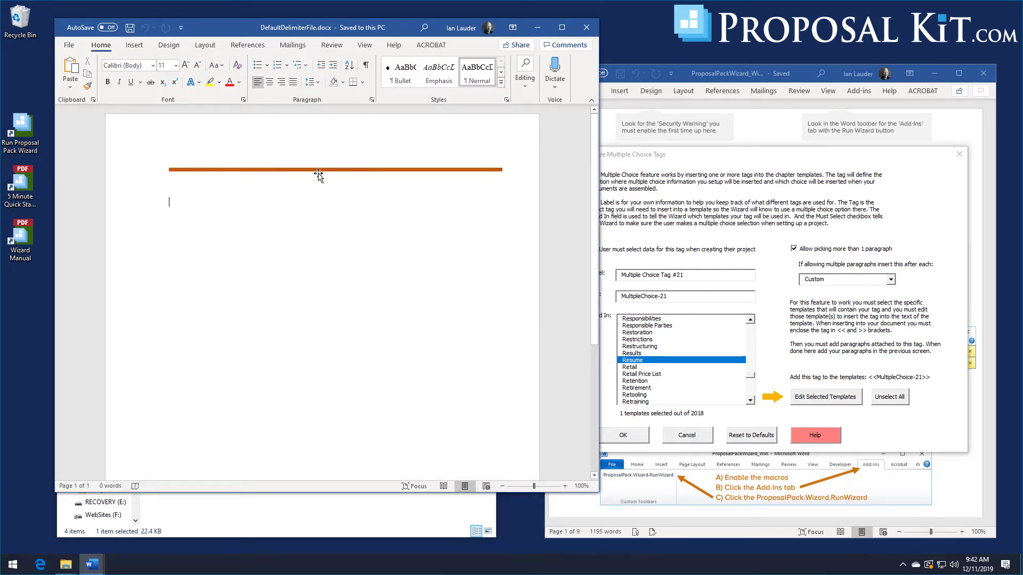
Examine the position and text wrapping layout settings of the orange line in the delimiter file
{"action": "left_click", "coordinate": [234, 170]}
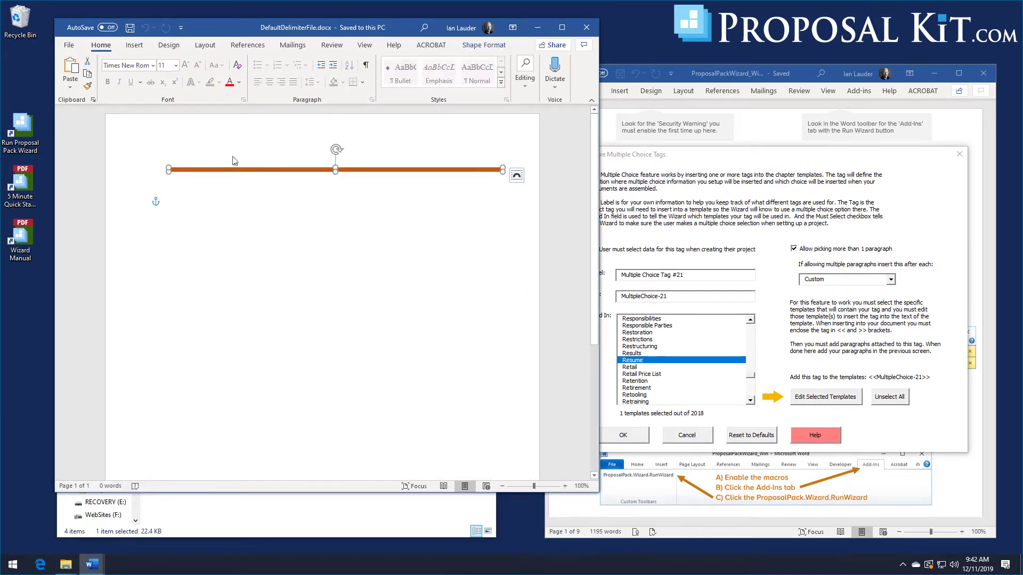
{"action": "left_click", "coordinate": [222, 165]}
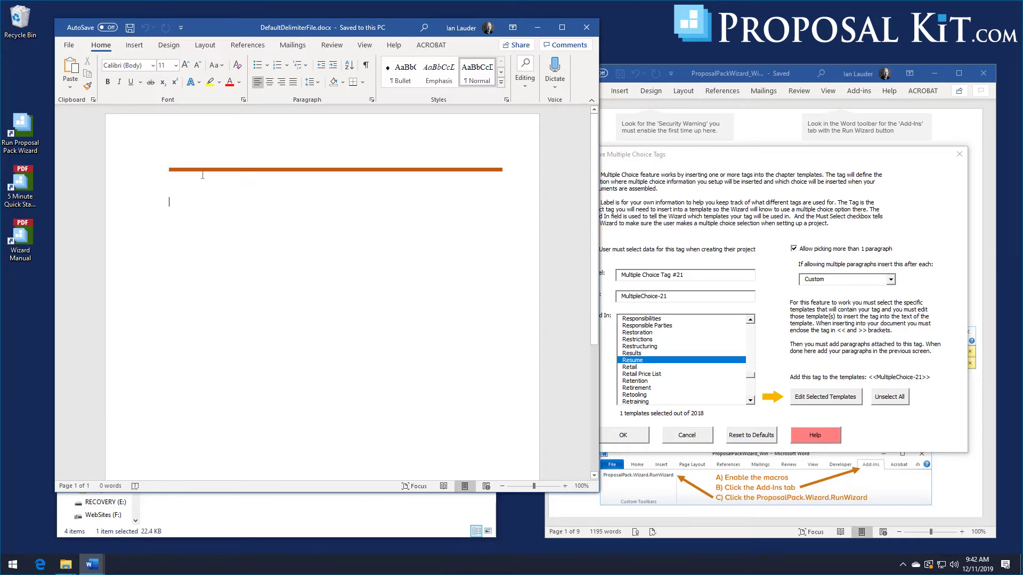
{"action": "left_click", "coordinate": [284, 170]}
{"action": "right_click", "coordinate": [284, 170]}
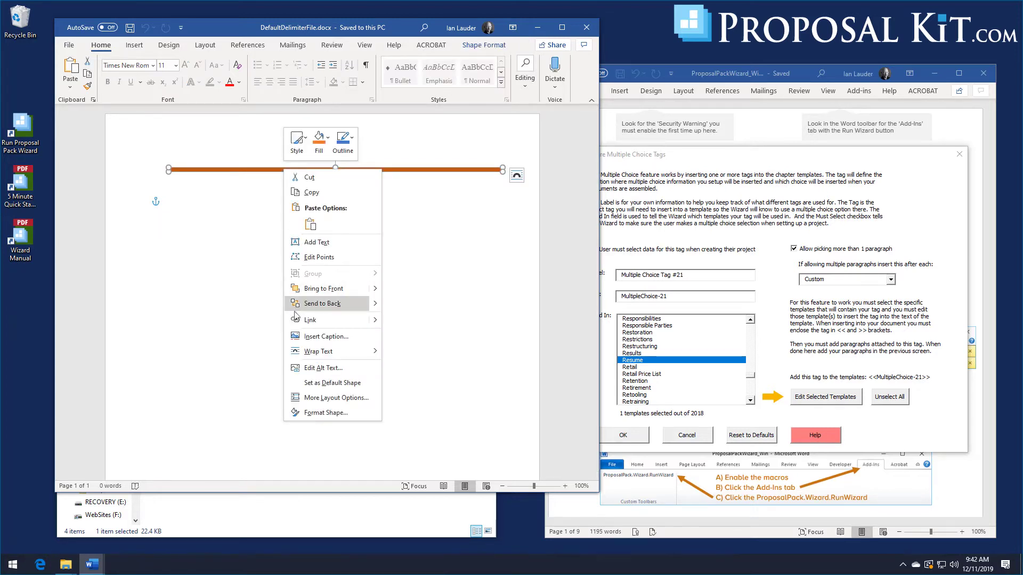
{"action": "left_click", "coordinate": [336, 398]}
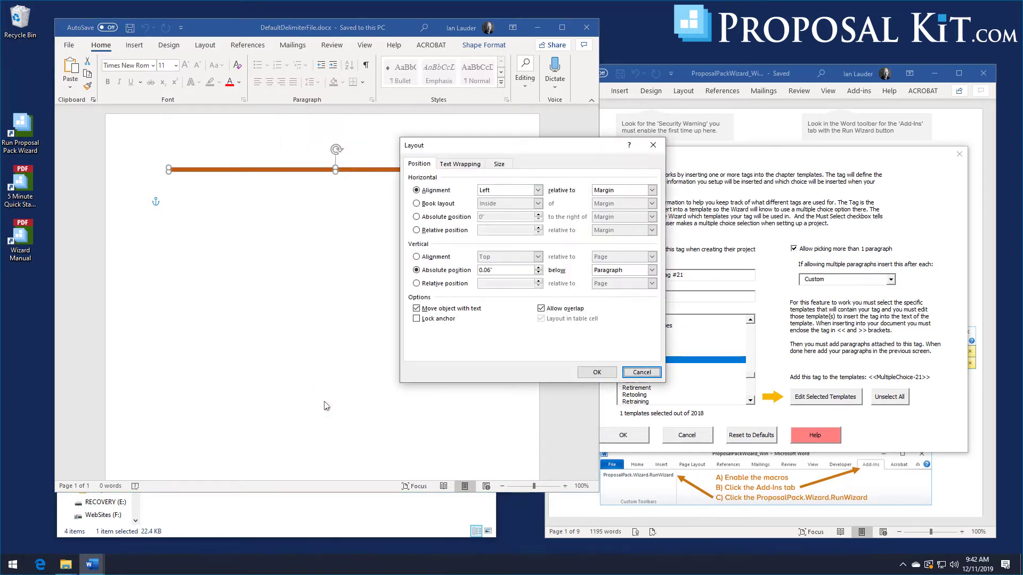
{"action": "left_click", "coordinate": [451, 166]}
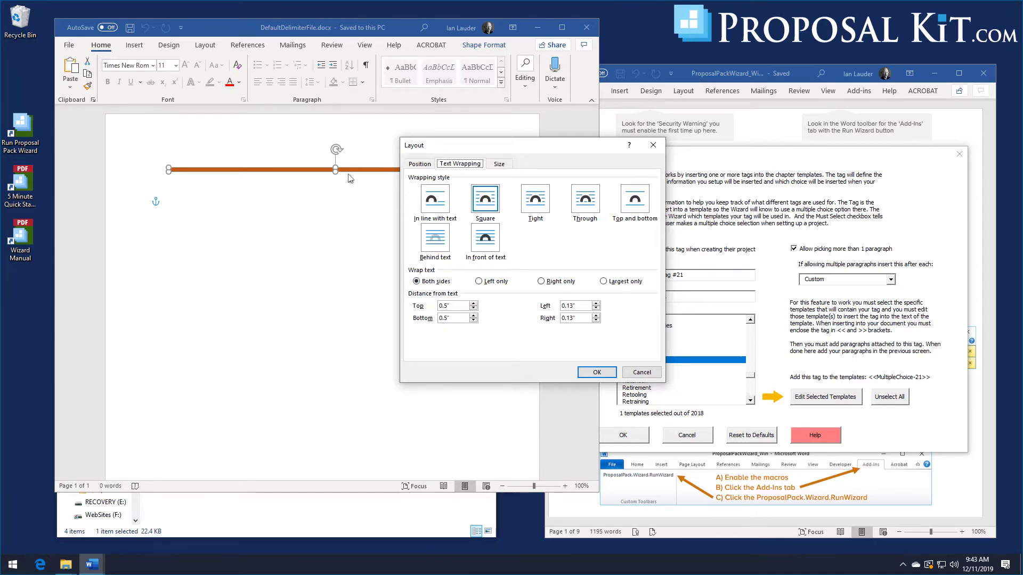
{"action": "left_click", "coordinate": [594, 373]}
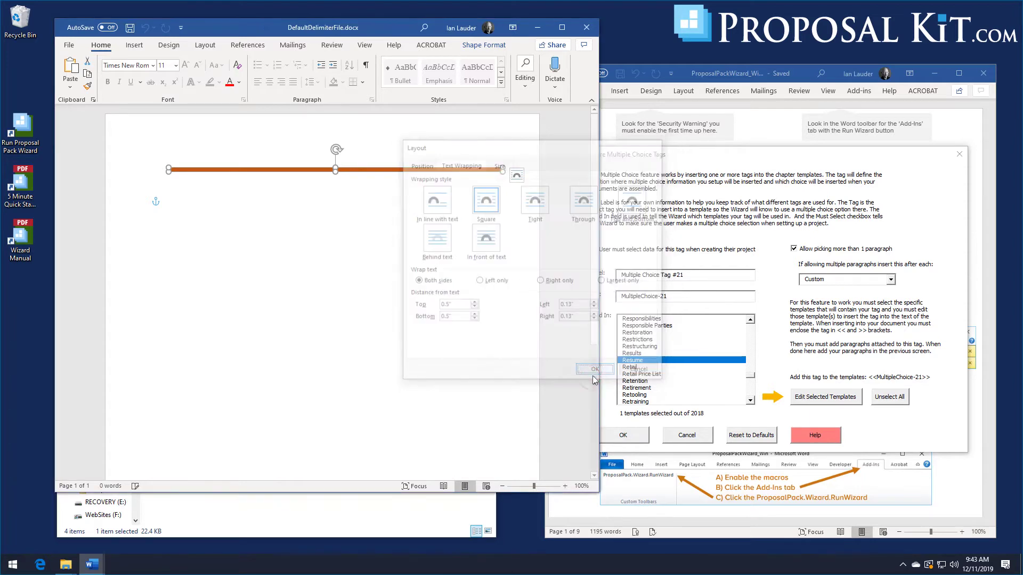
{"action": "left_click", "coordinate": [404, 215]}
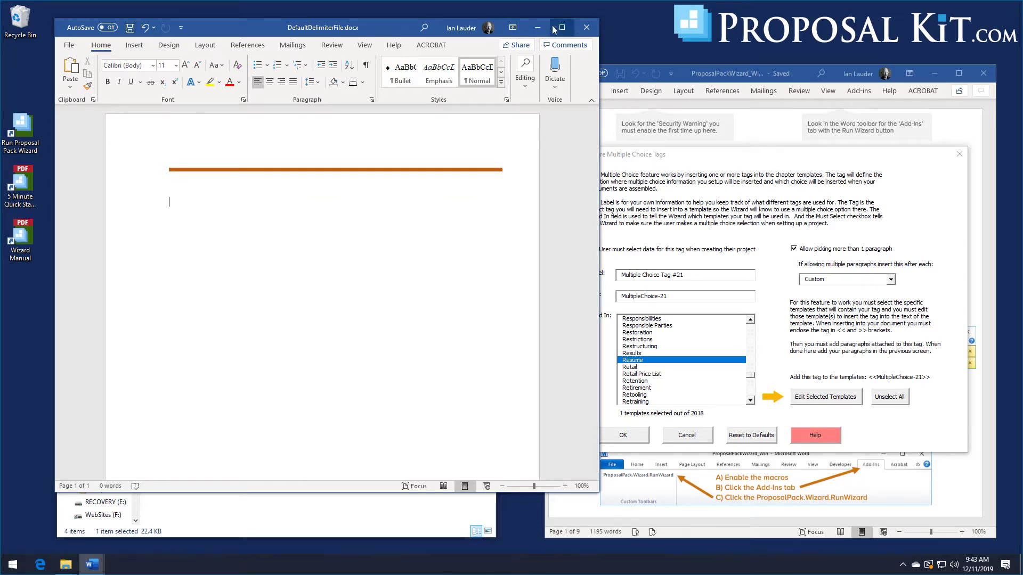
Close DefaultDelimiterFile.docx without saving and close the ParagraphFiles folder, bringing the Temp folder window back
{"action": "left_click", "coordinate": [586, 28]}
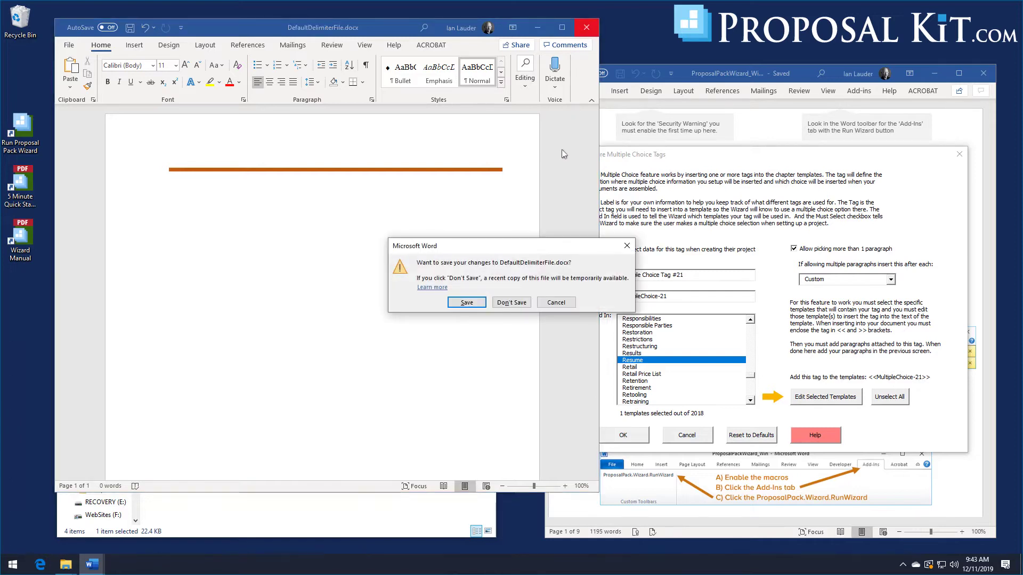
{"action": "left_click", "coordinate": [509, 302]}
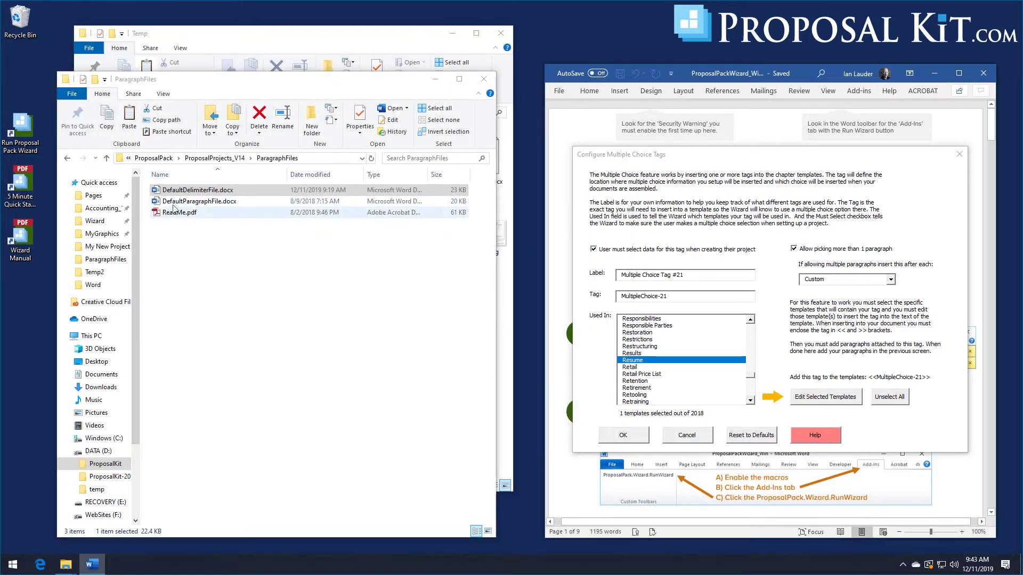
{"action": "left_click", "coordinate": [485, 80]}
{"action": "left_click_drag", "start_coordinate": [333, 38], "coordinate": [326, 32]}
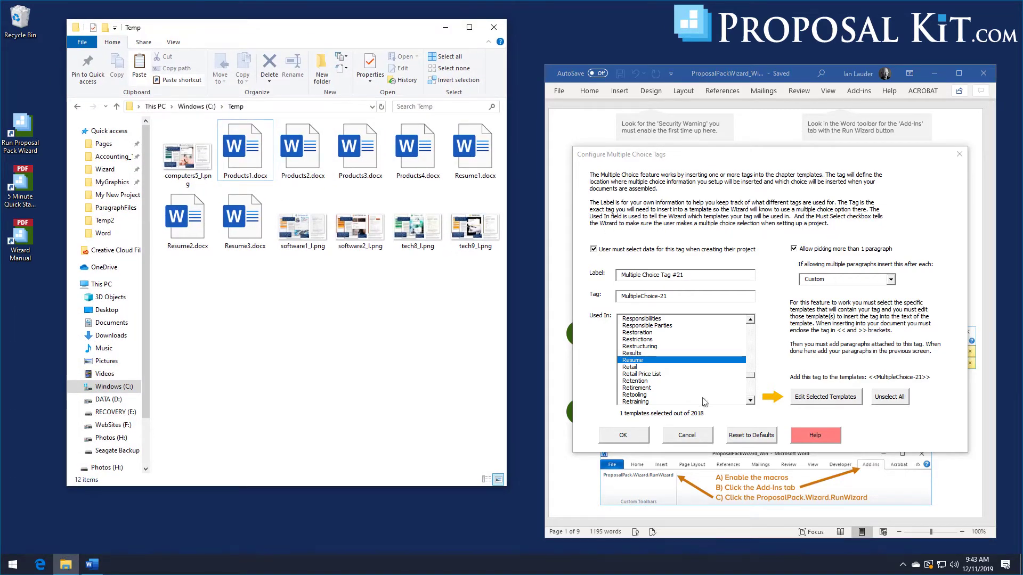
Accept the tag settings and start a new paragraph for the tag with C:\Temp\Resume1.docx as its file
{"action": "left_click", "coordinate": [620, 437]}
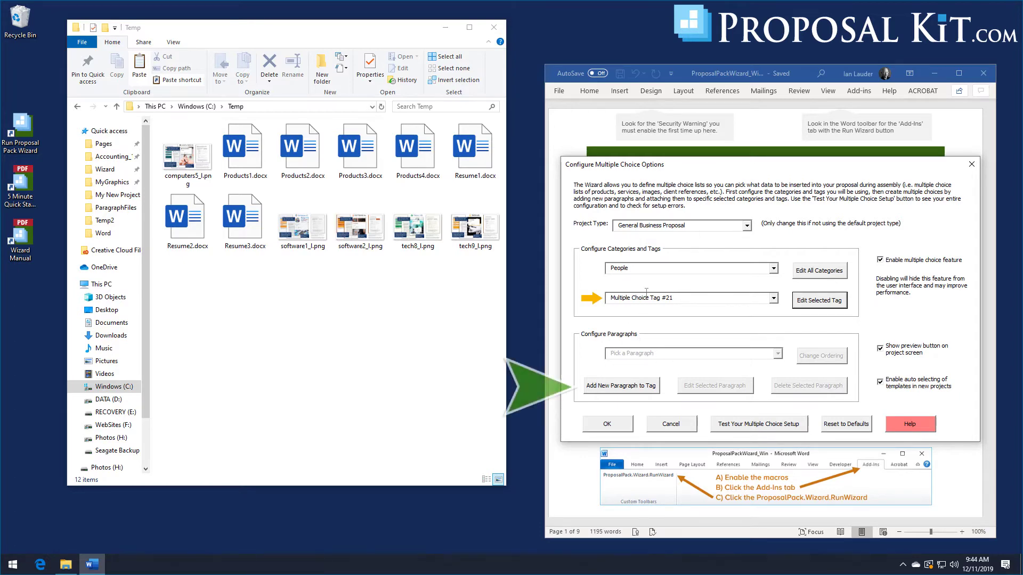
{"action": "left_click", "coordinate": [602, 391]}
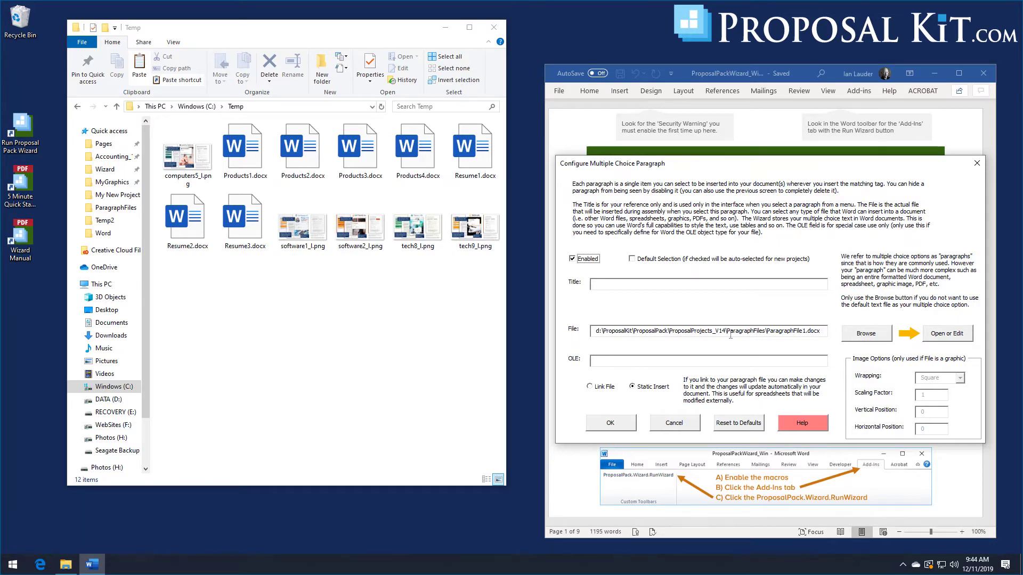
{"action": "left_click", "coordinate": [865, 335]}
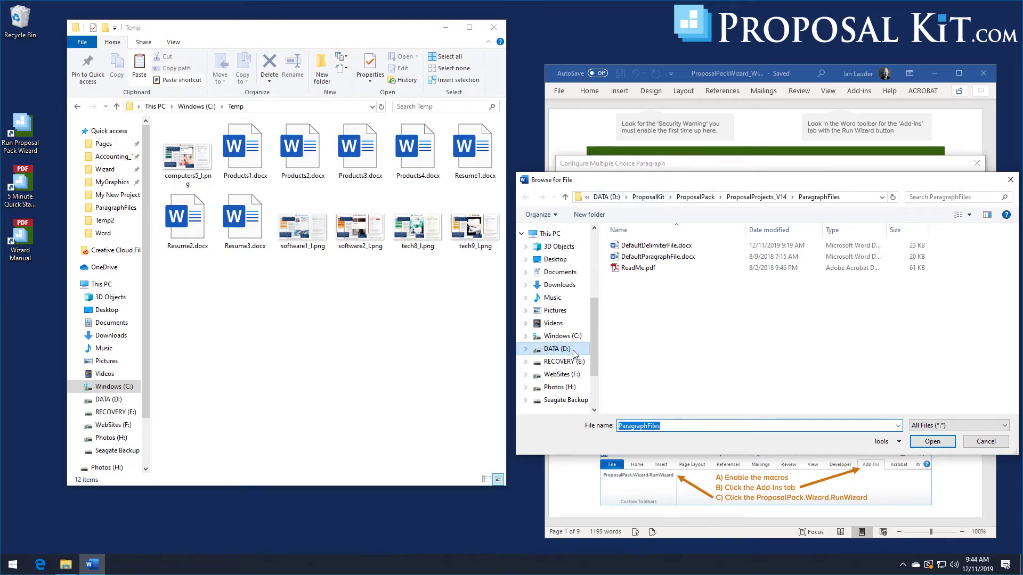
{"action": "left_click", "coordinate": [564, 336]}
{"action": "scroll", "coordinate": [638, 341], "scroll_direction": "down", "scroll_amount": 2}
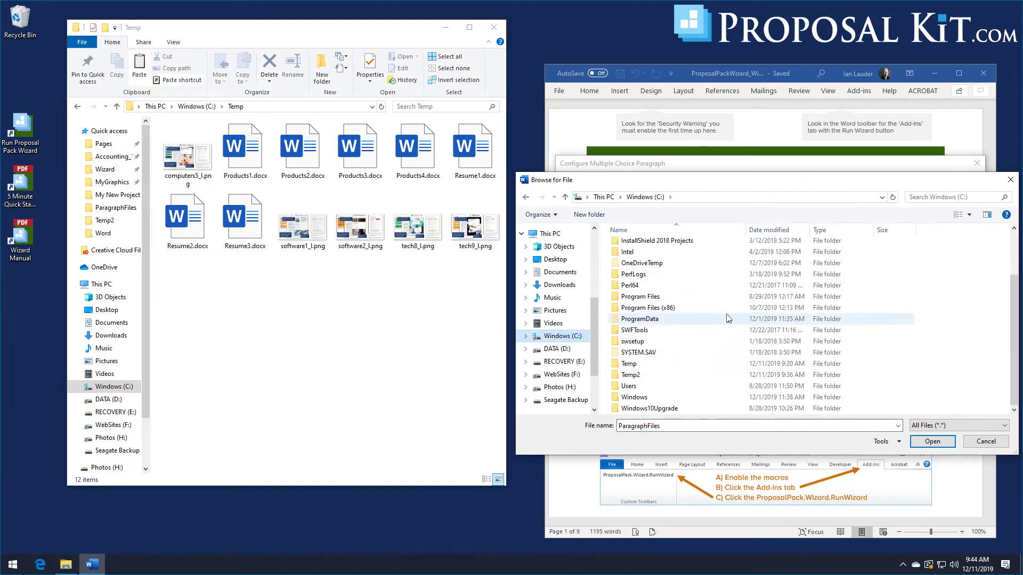
{"action": "double_click", "coordinate": [629, 364]}
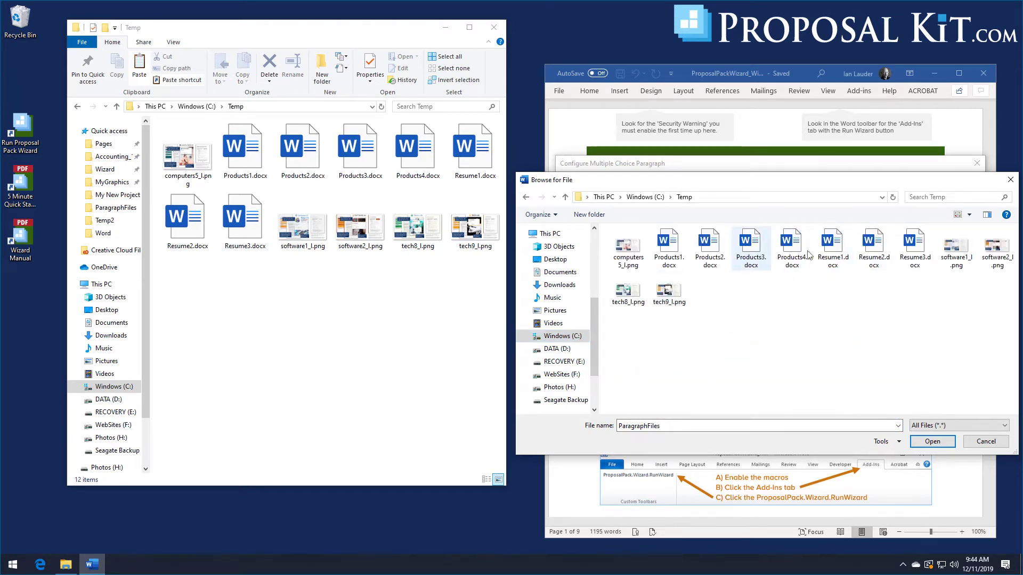
{"action": "double_click", "coordinate": [836, 257]}
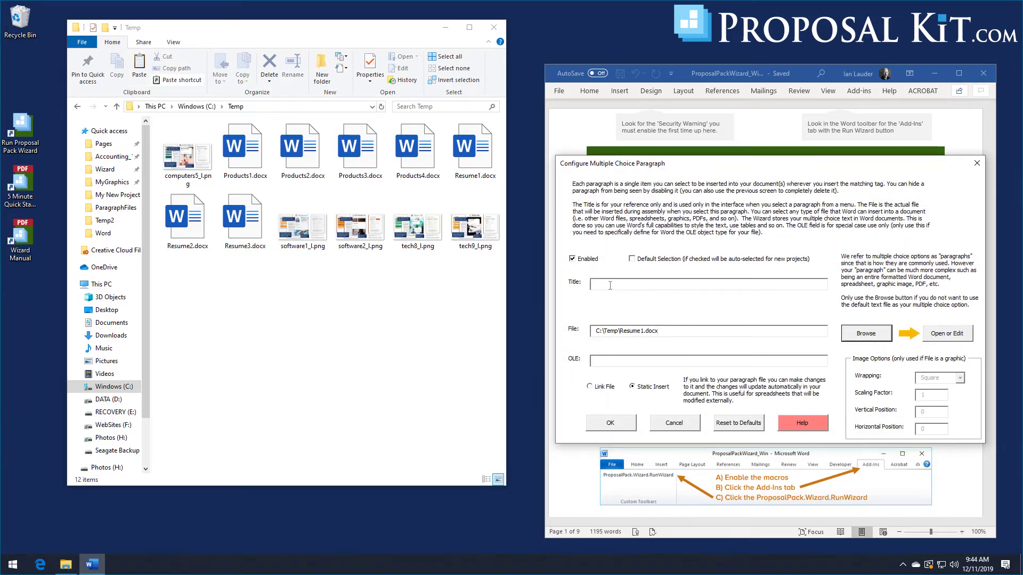
Check the content of Resume1.docx, close it, and save its paragraph with the person's first name as the title
{"action": "double_click", "coordinate": [471, 162]}
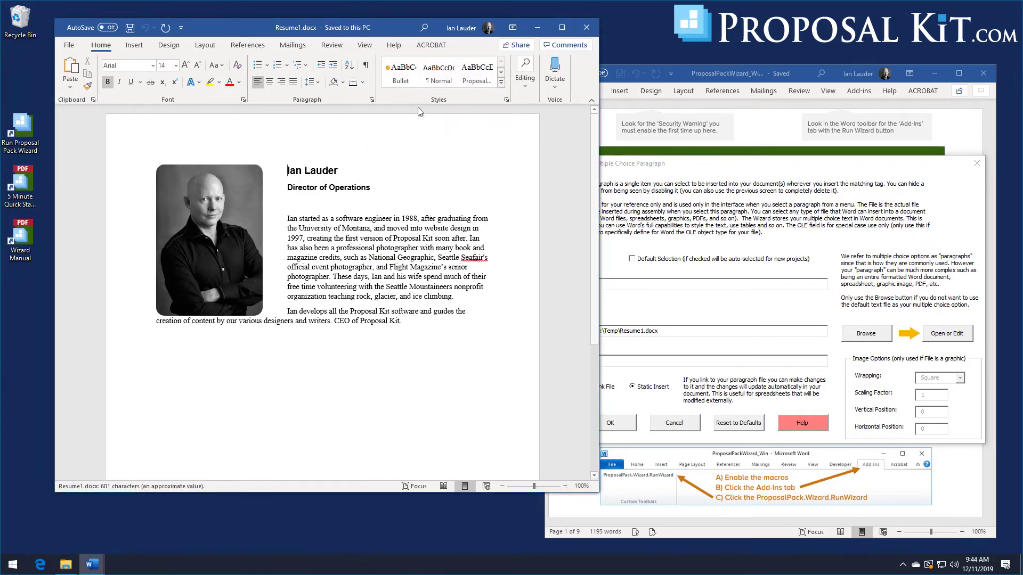
{"action": "left_click", "coordinate": [221, 218]}
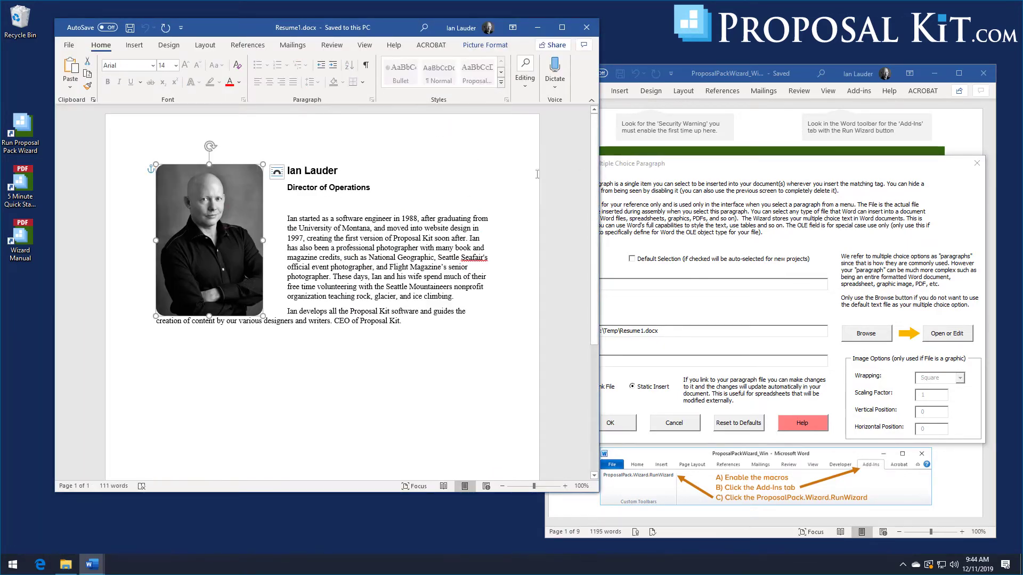
{"action": "left_click", "coordinate": [585, 27]}
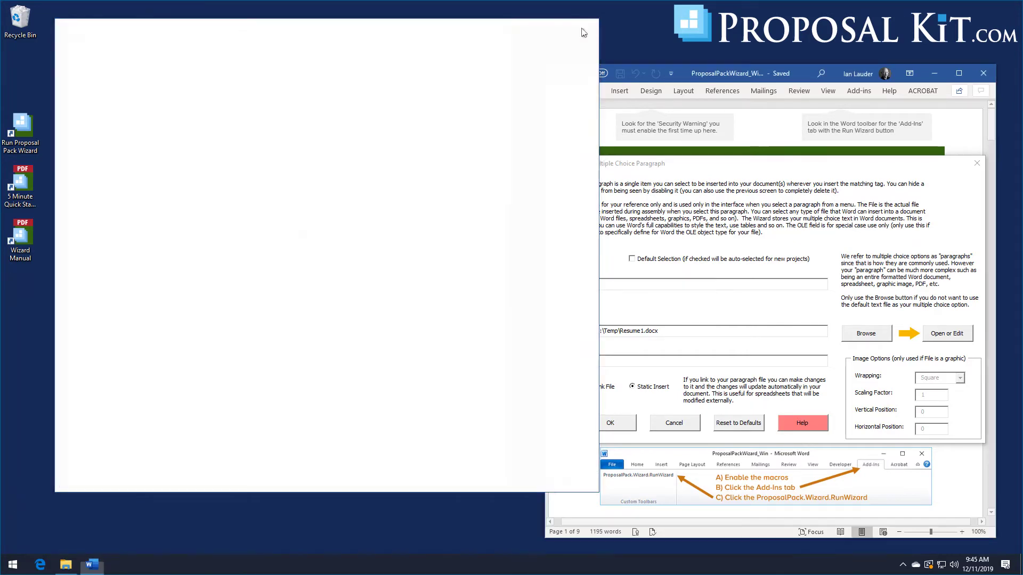
{"action": "left_click", "coordinate": [605, 286]}
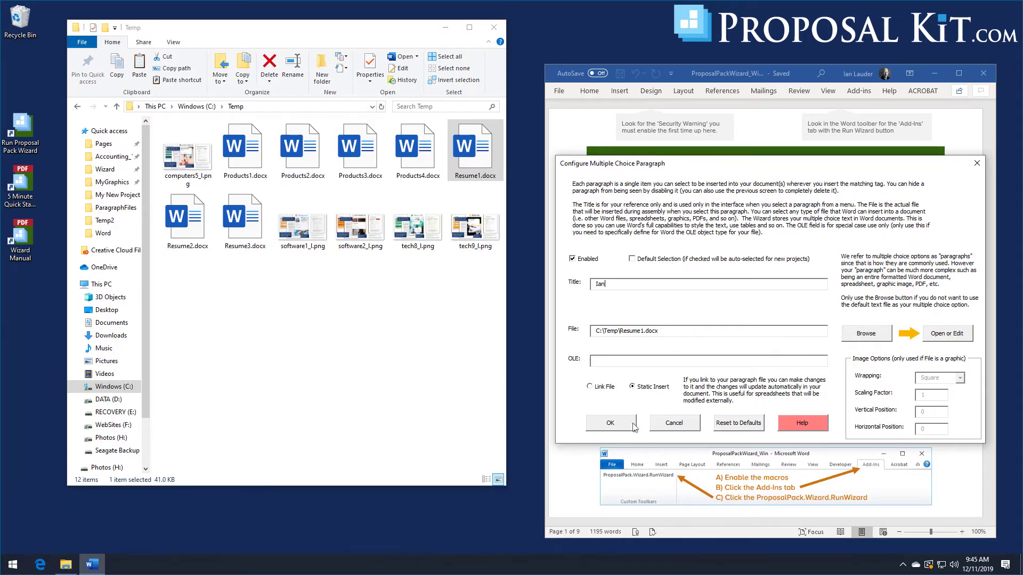
{"action": "left_click", "coordinate": [610, 424]}
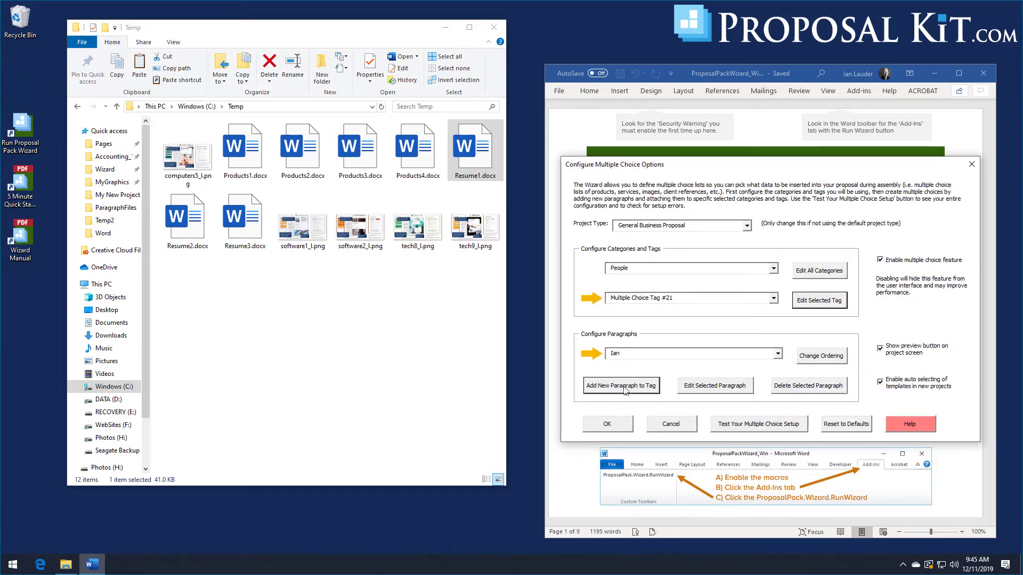
Look through Resume2.docx and Resume3.docx from the Temp folder, closing each document after viewing it
{"action": "double_click", "coordinate": [182, 224]}
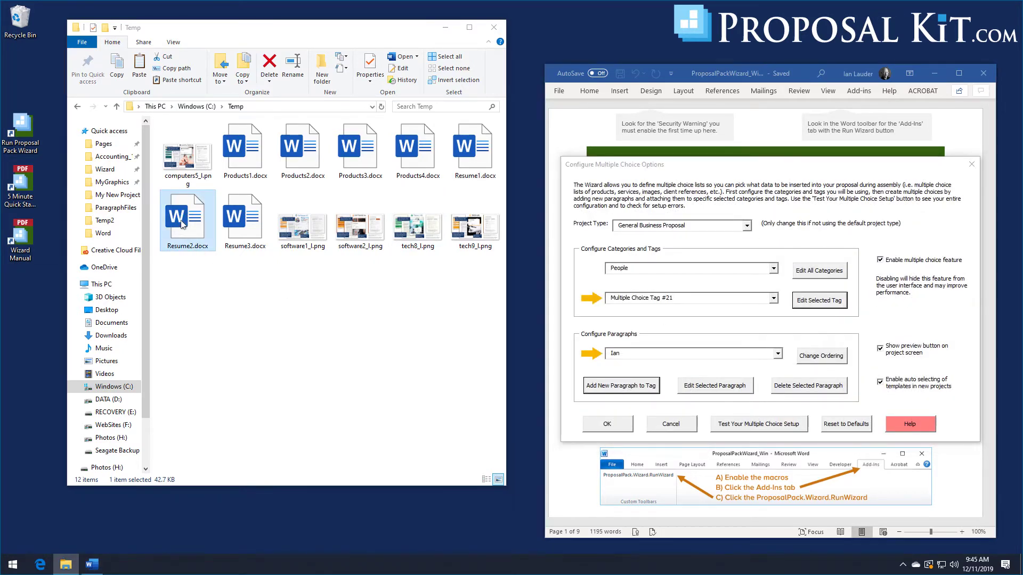
{"action": "left_click", "coordinate": [586, 27]}
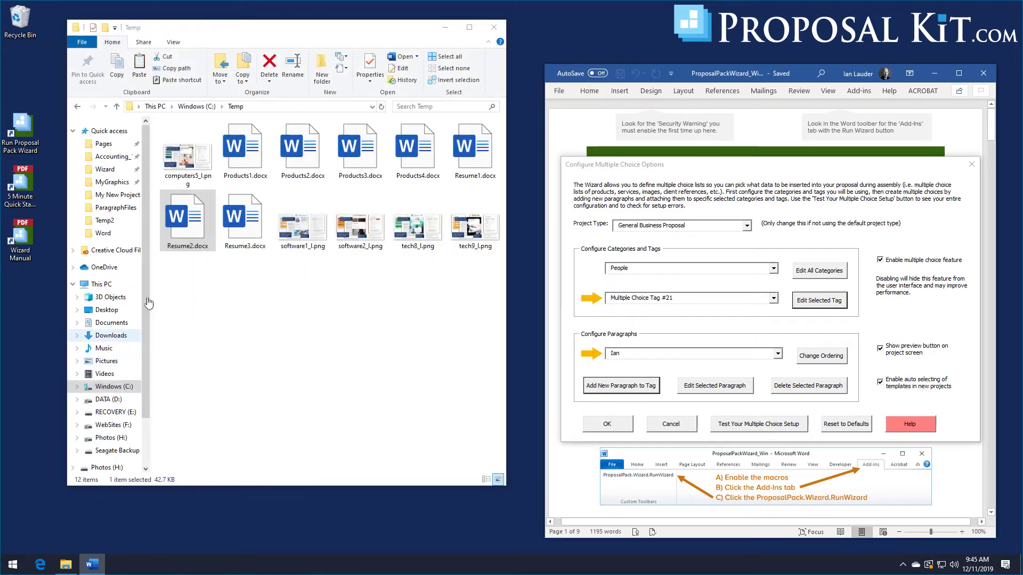
{"action": "double_click", "coordinate": [242, 223]}
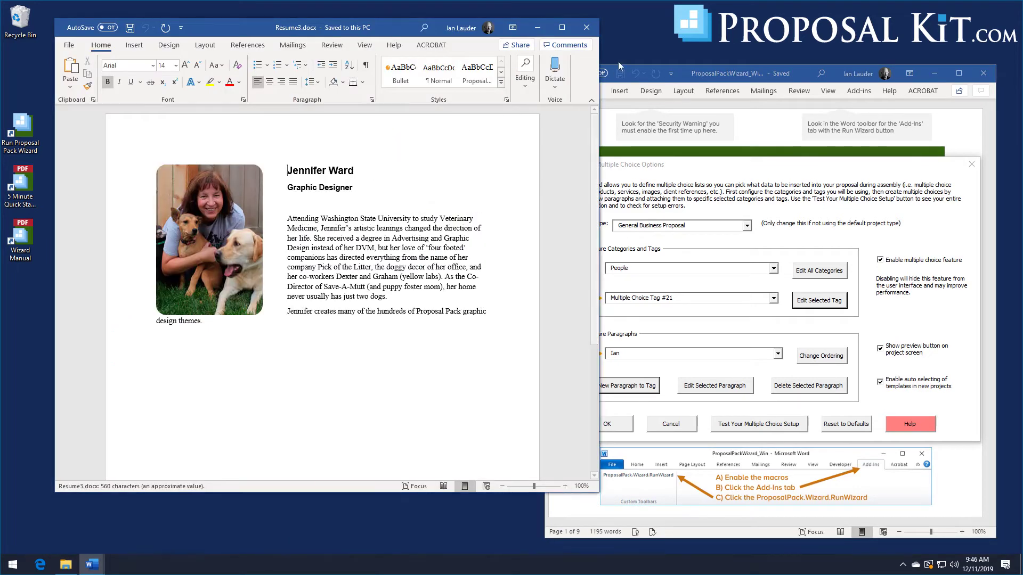
{"action": "left_click", "coordinate": [586, 27]}
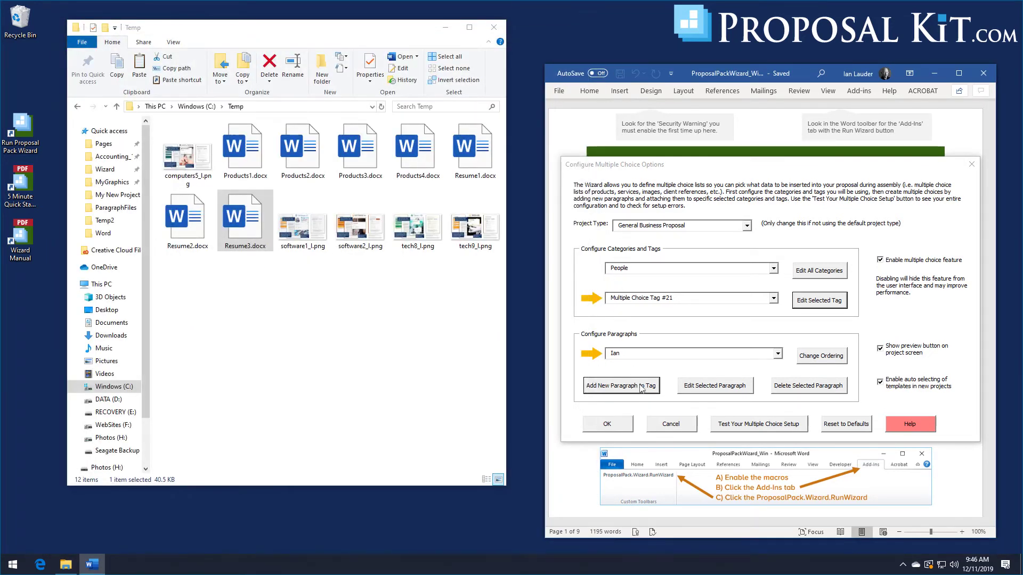
Add a paragraph to the People tag, titled with the second person's first name and using C:\Temp\Resume2.docx as its file
{"action": "left_click", "coordinate": [634, 385]}
{"action": "left_click", "coordinate": [614, 285]}
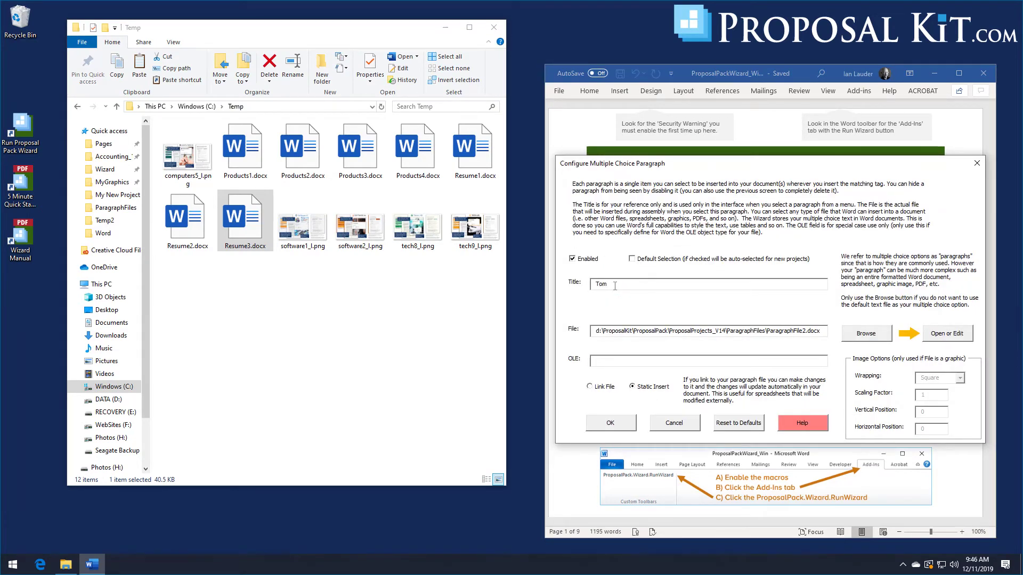
{"action": "left_click", "coordinate": [865, 334]}
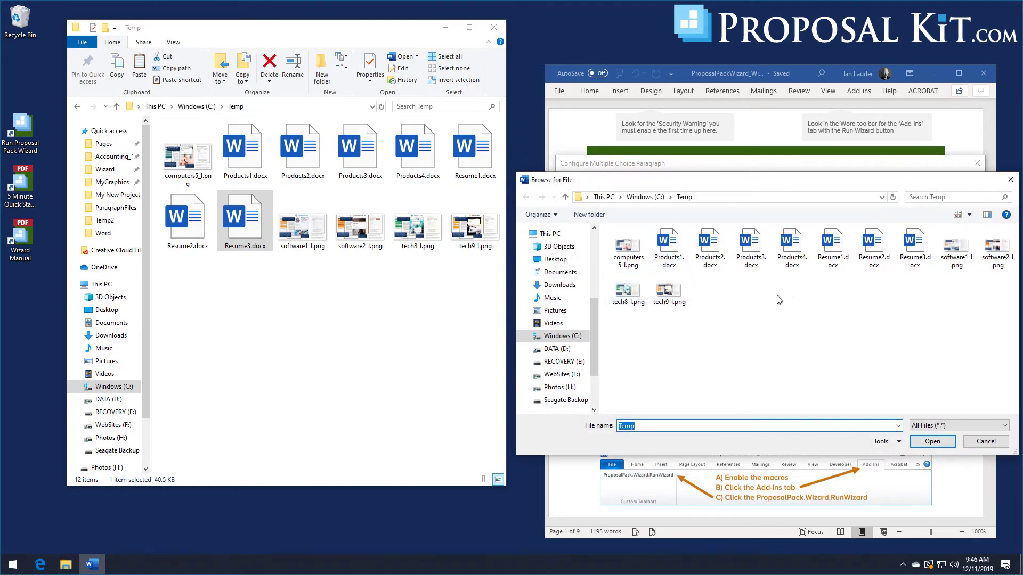
{"action": "double_click", "coordinate": [869, 249]}
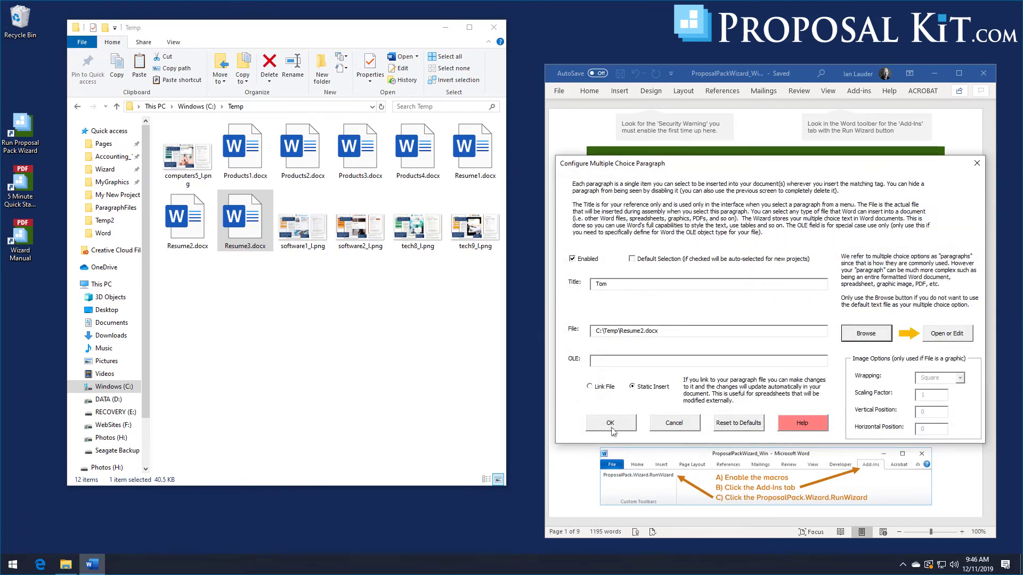
{"action": "left_click", "coordinate": [611, 424]}
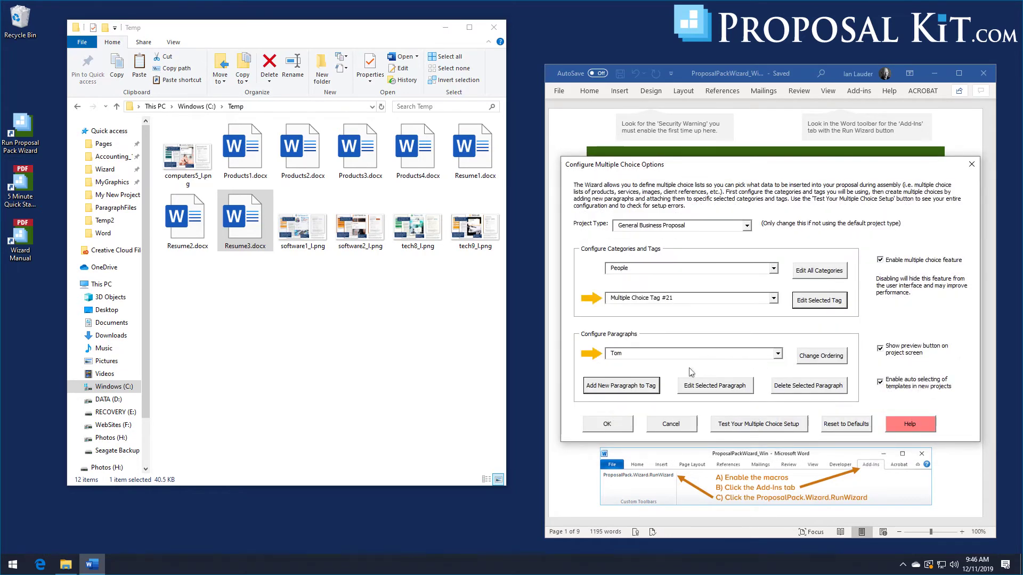
Add another paragraph to the People tag, titled with the third person's first name and using C:\Temp\Resume3.docx as its file
{"action": "left_click", "coordinate": [641, 387]}
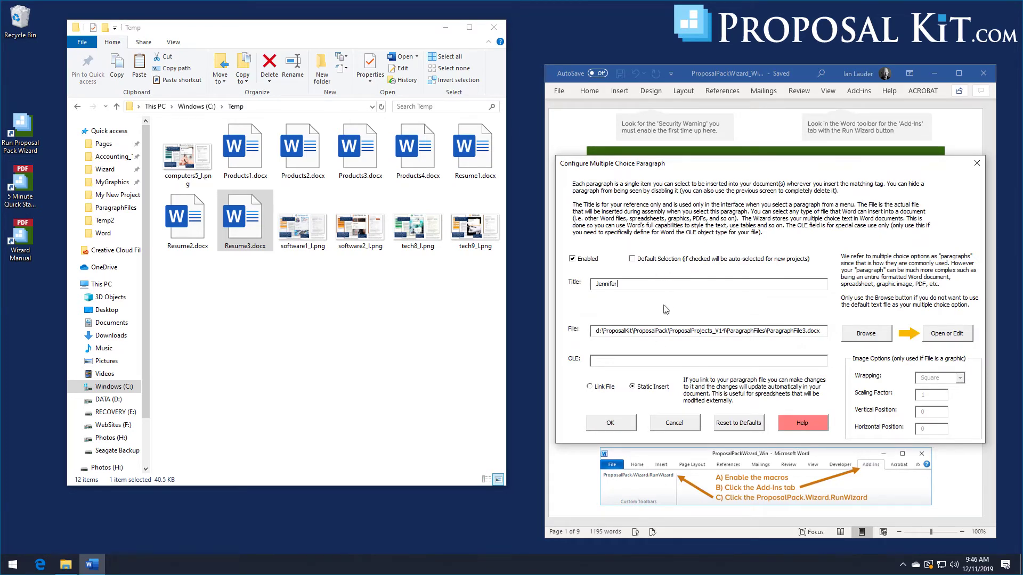
{"action": "left_click", "coordinate": [860, 341]}
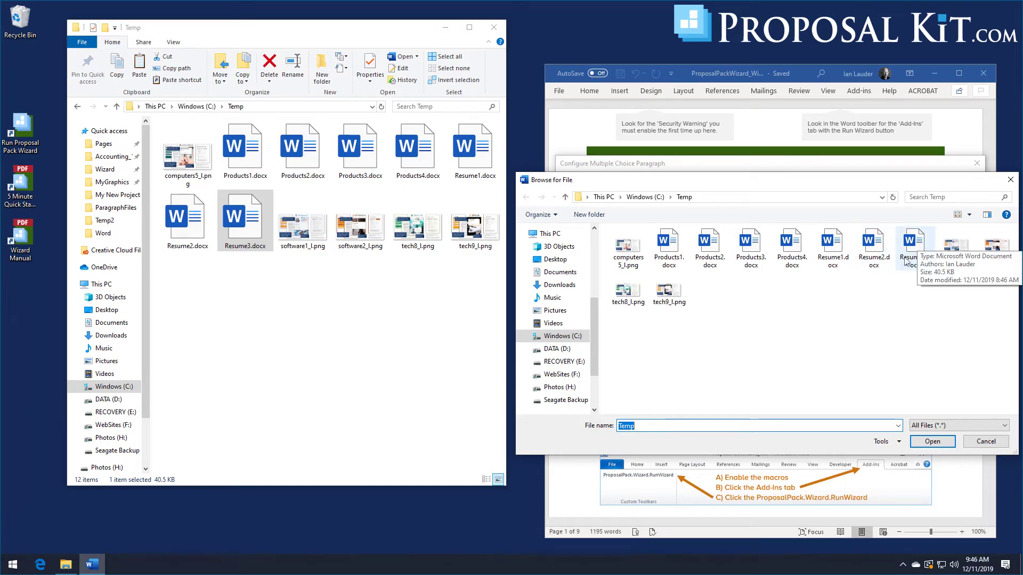
{"action": "double_click", "coordinate": [913, 242]}
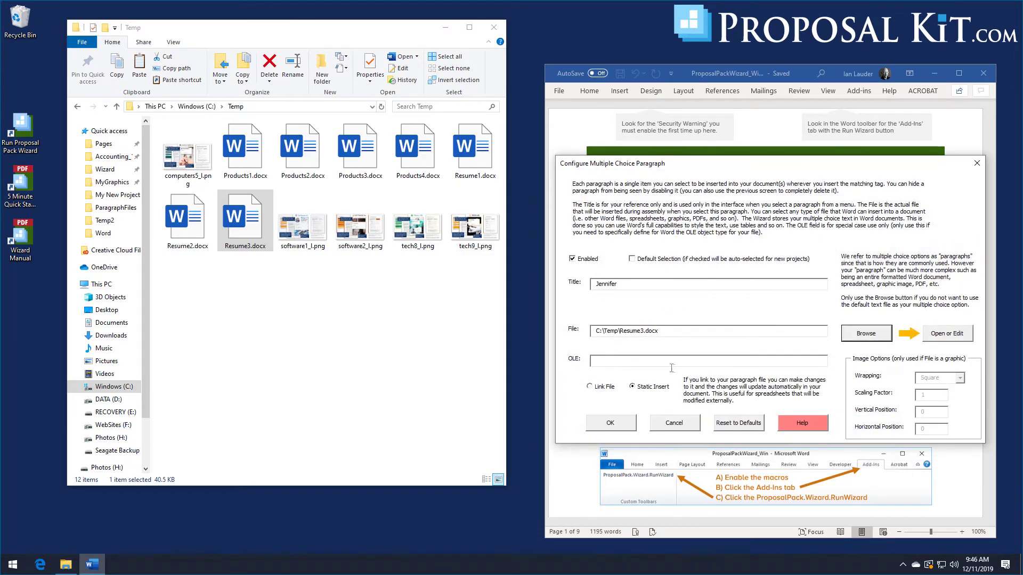
{"action": "left_click", "coordinate": [611, 422]}
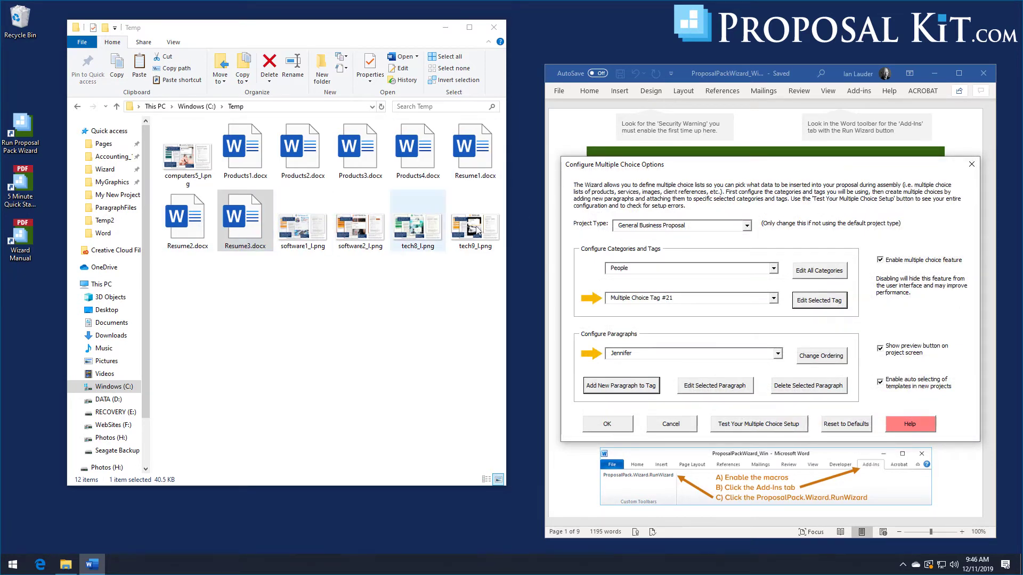
Switch to the Products category and open Multiple Choice Tag #11 for editing
{"action": "left_click", "coordinate": [773, 269]}
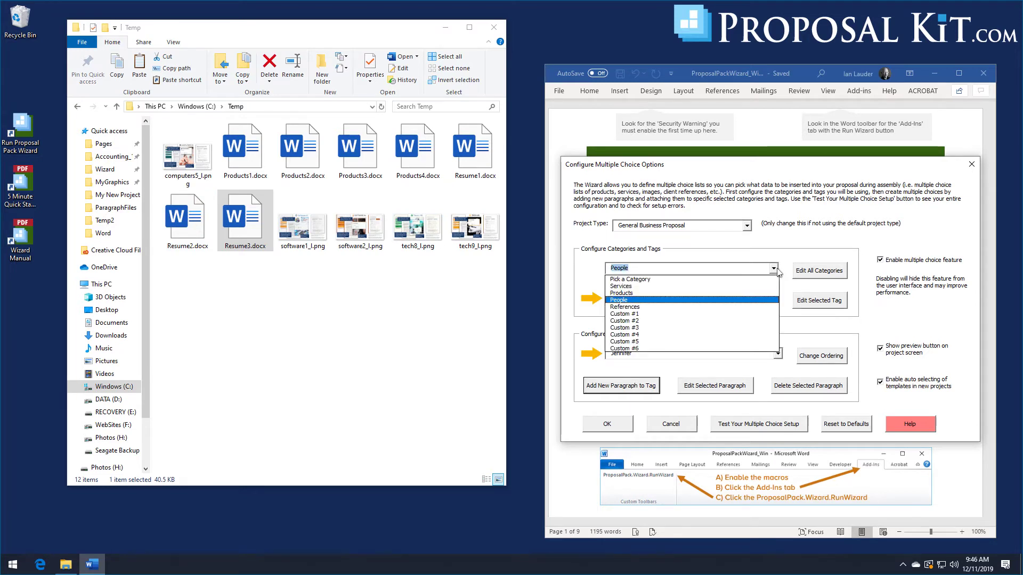
{"action": "left_click", "coordinate": [625, 294]}
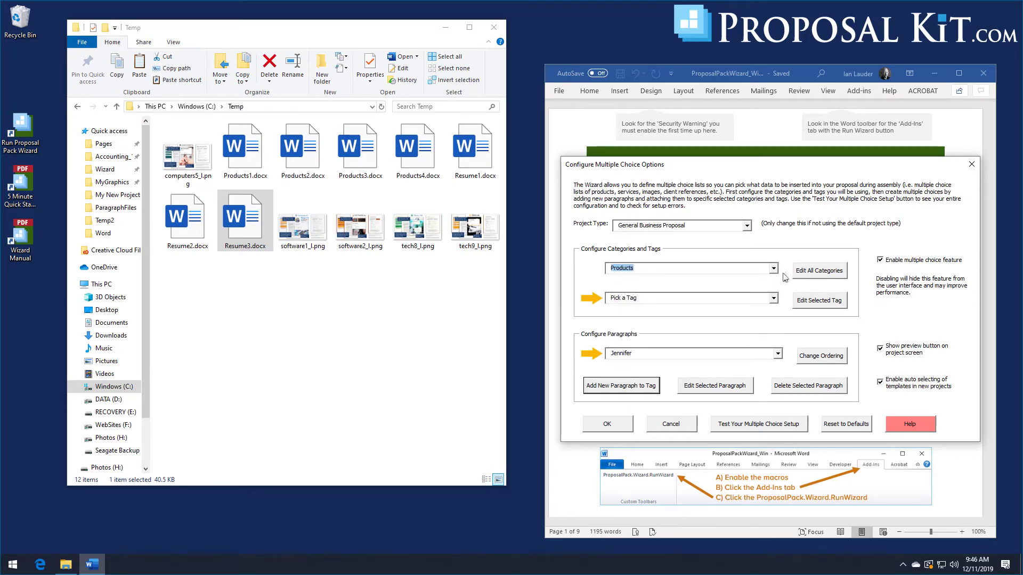
{"action": "left_click", "coordinate": [773, 298]}
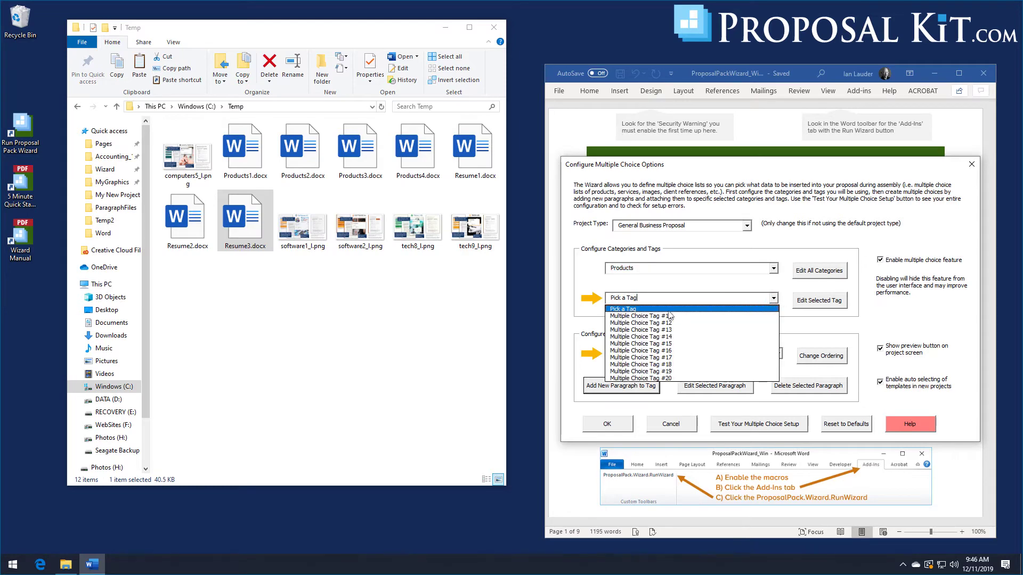
{"action": "left_click", "coordinate": [663, 319]}
{"action": "left_click", "coordinate": [820, 300]}
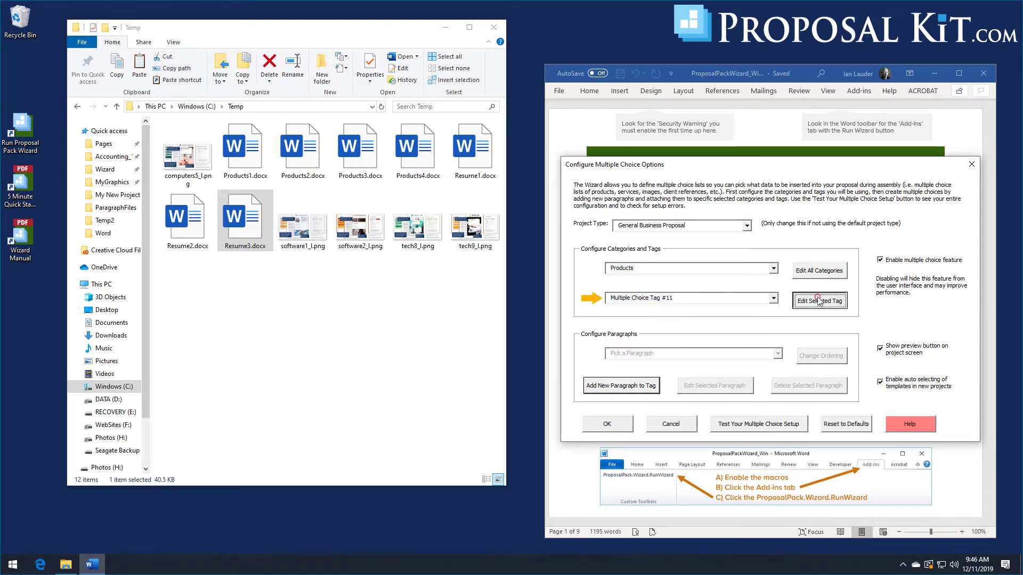
Make data selection mandatory for the tag, allow picking more than one paragraph, and set the delimiter to Custom
{"action": "left_click", "coordinate": [594, 249]}
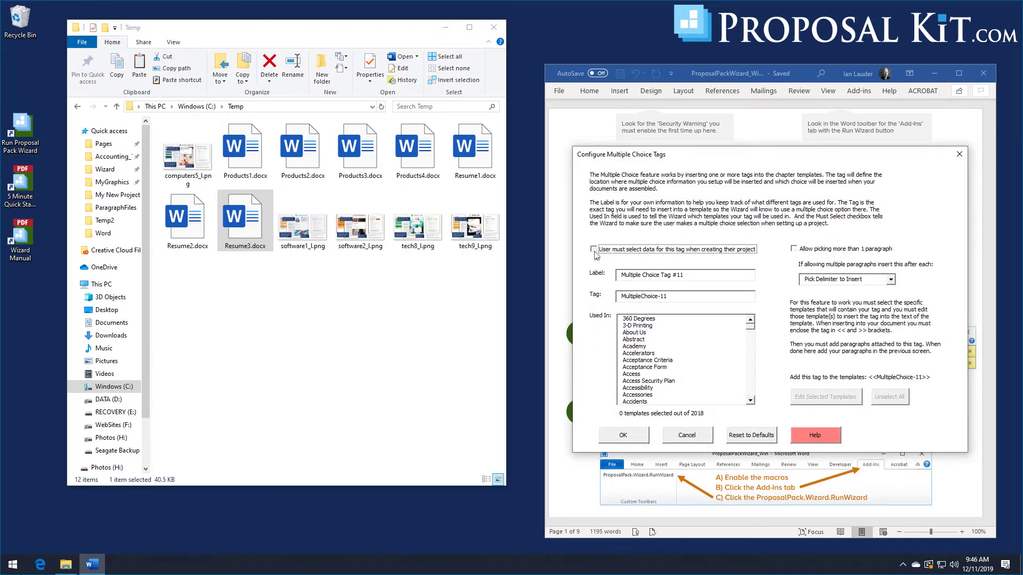
{"action": "left_click", "coordinate": [796, 251]}
{"action": "left_click", "coordinate": [890, 279]}
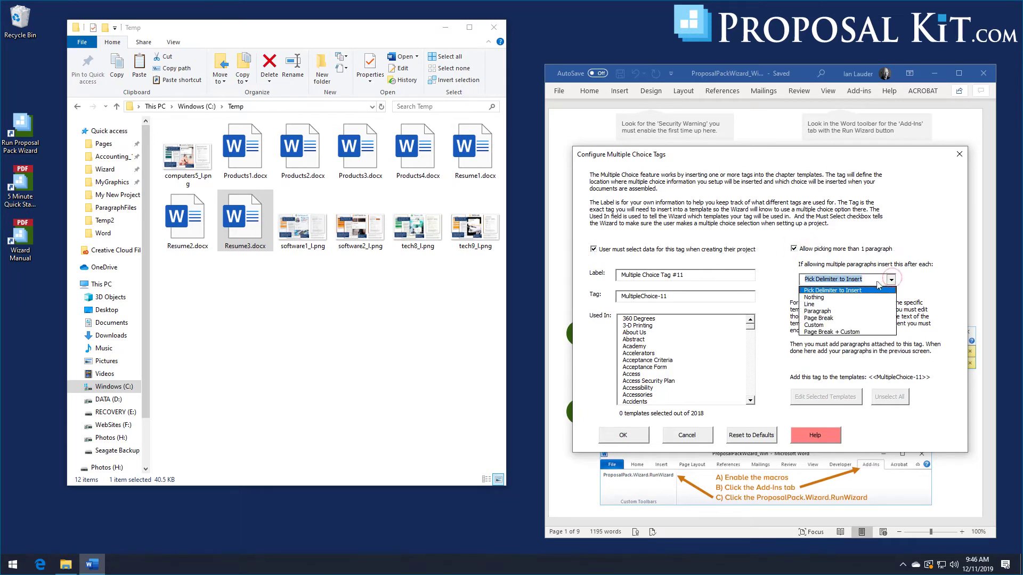
{"action": "left_click", "coordinate": [821, 325]}
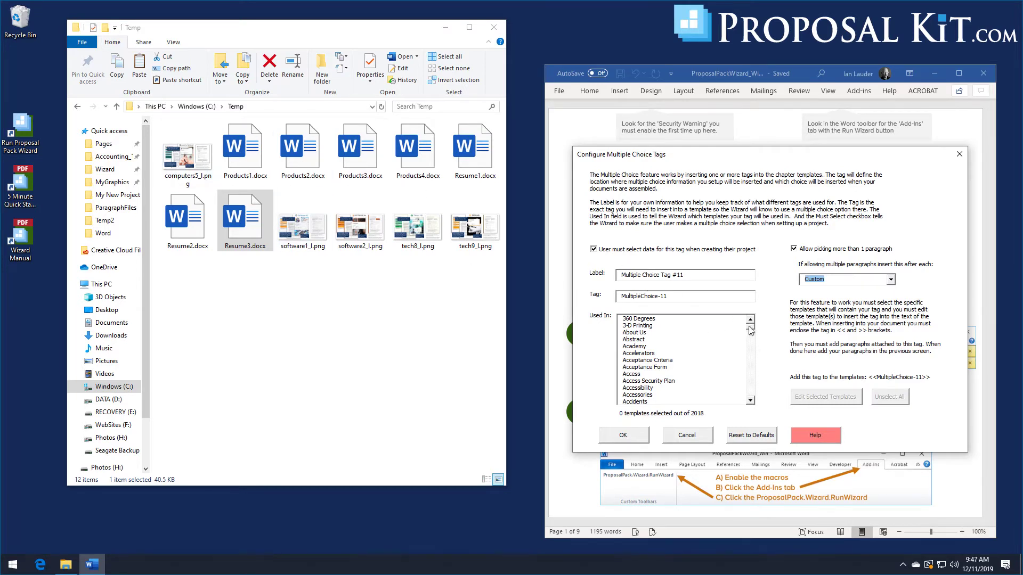
Assign the tag to the Products template and open that template for editing, dismissing the tag insertion warning
{"action": "left_click_drag", "start_coordinate": [750, 331], "coordinate": [748, 372]}
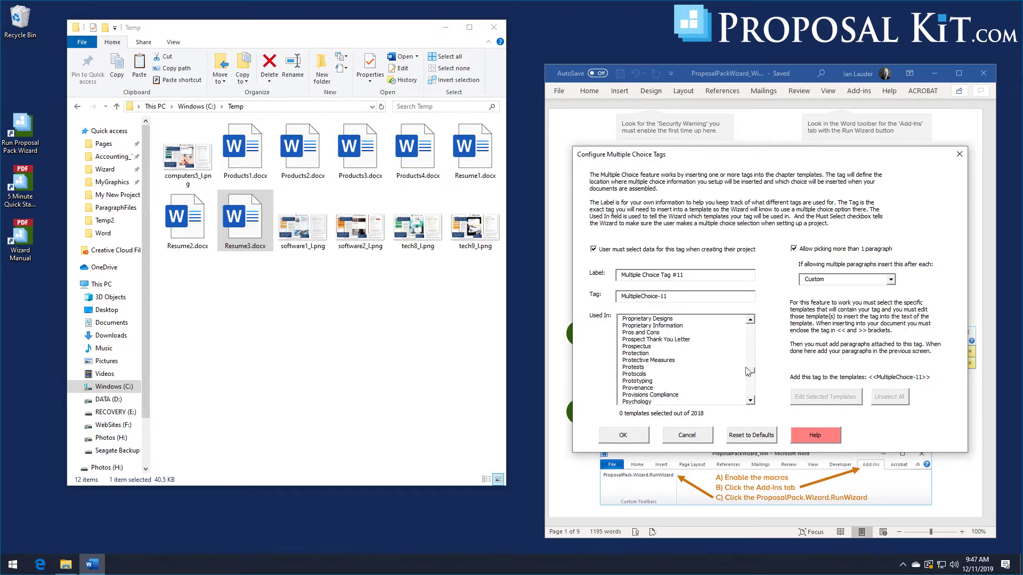
{"action": "left_click", "coordinate": [748, 333]}
{"action": "left_click", "coordinate": [749, 336]}
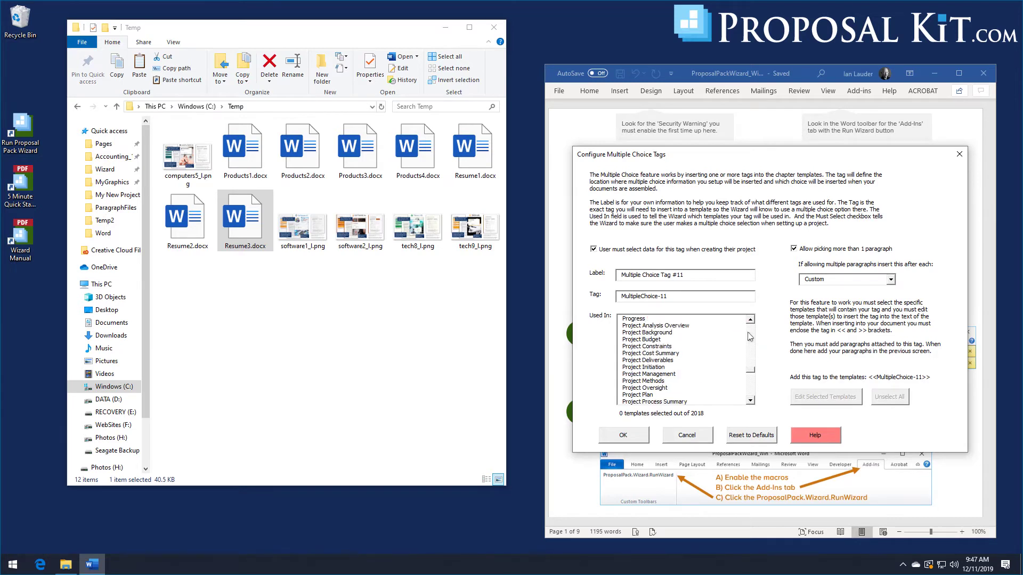
{"action": "left_click", "coordinate": [749, 336]}
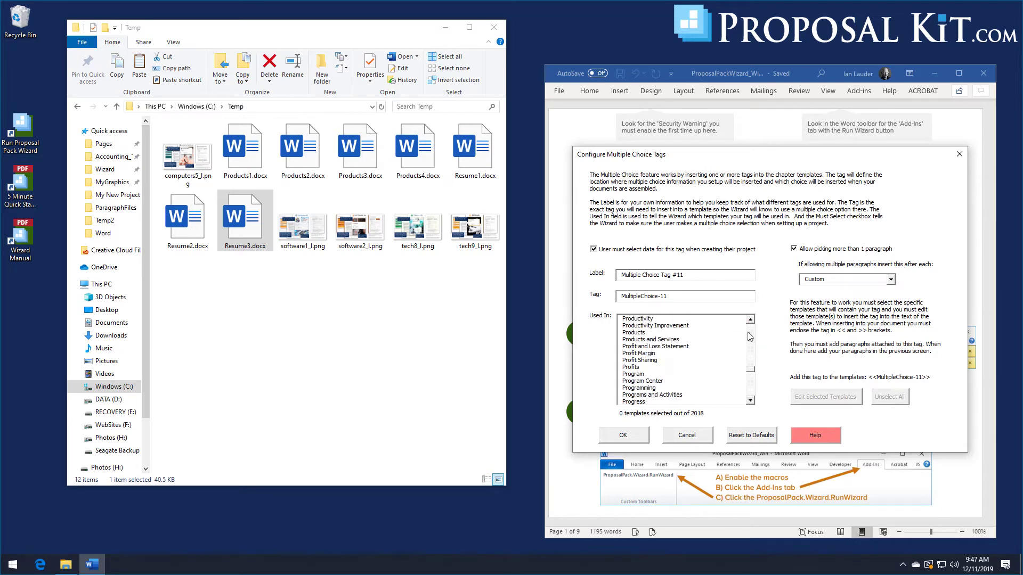
{"action": "left_click", "coordinate": [641, 333]}
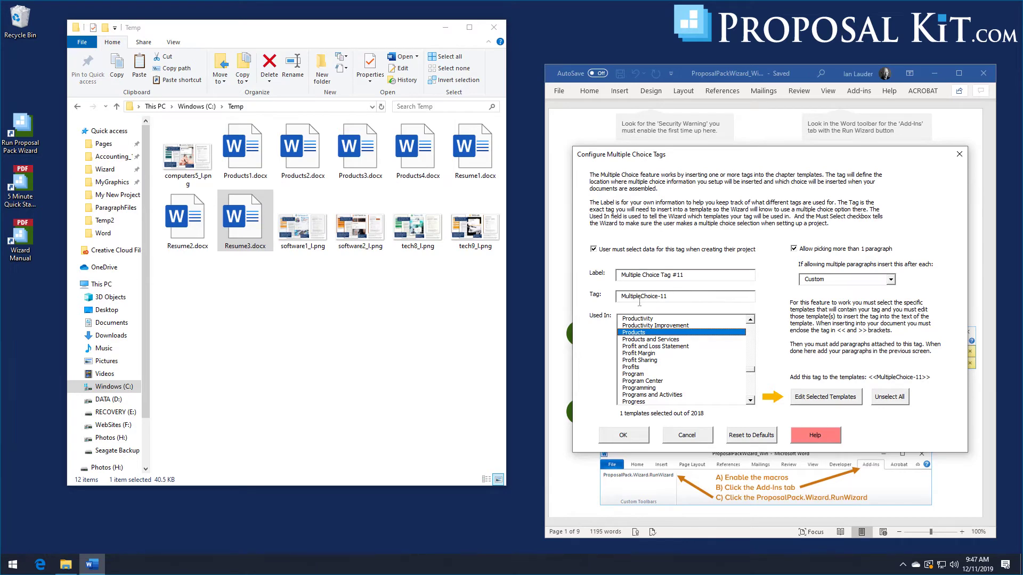
{"action": "left_click", "coordinate": [818, 400]}
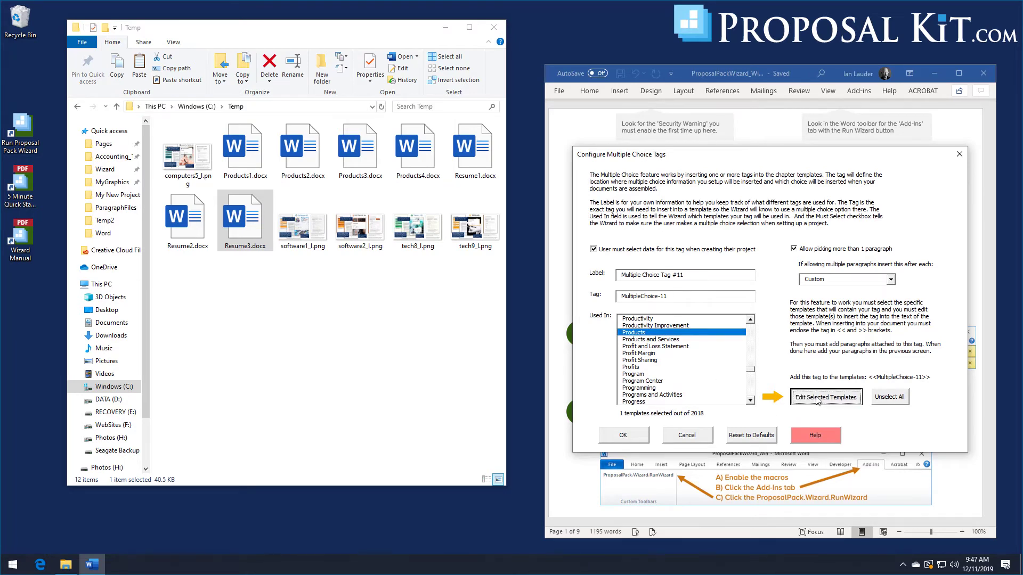
{"action": "left_click", "coordinate": [591, 343]}
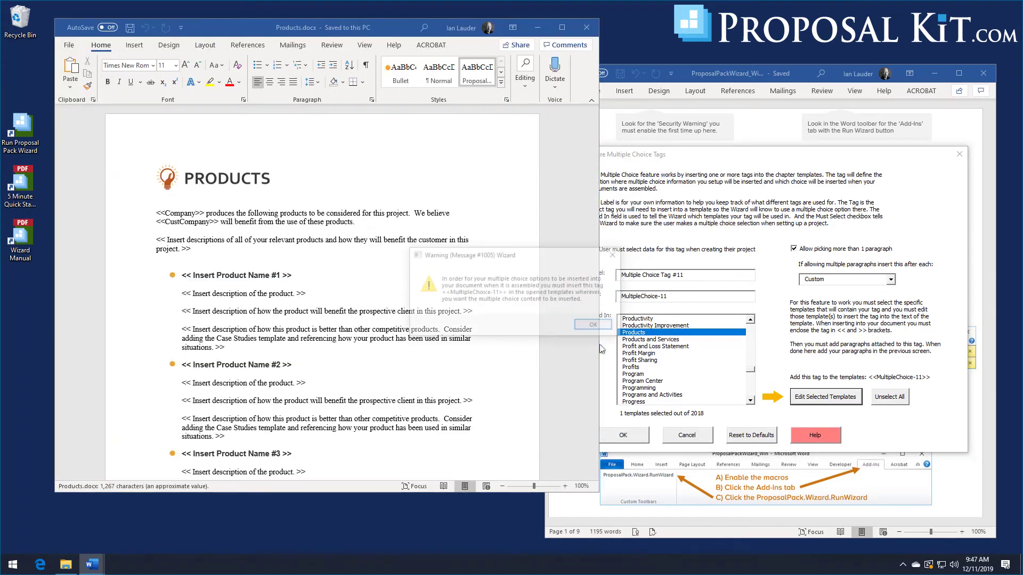
{"action": "left_click", "coordinate": [582, 325]}
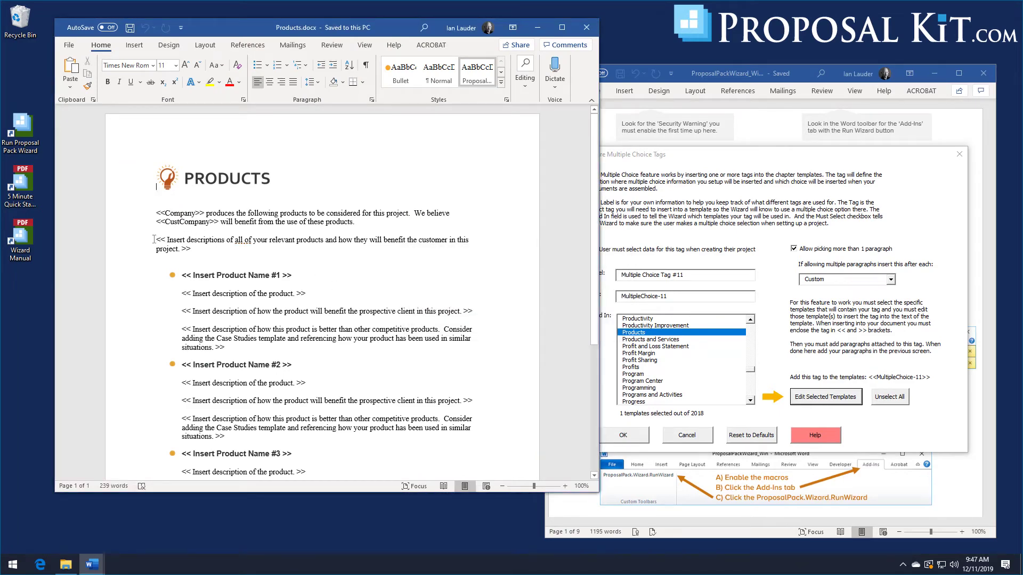
Replace everything below the intro paragraph in Products.docx with the tag <<MultipleChoice-11>>, followed by a new line
{"action": "left_click_drag", "start_coordinate": [154, 239], "coordinate": [445, 399]}
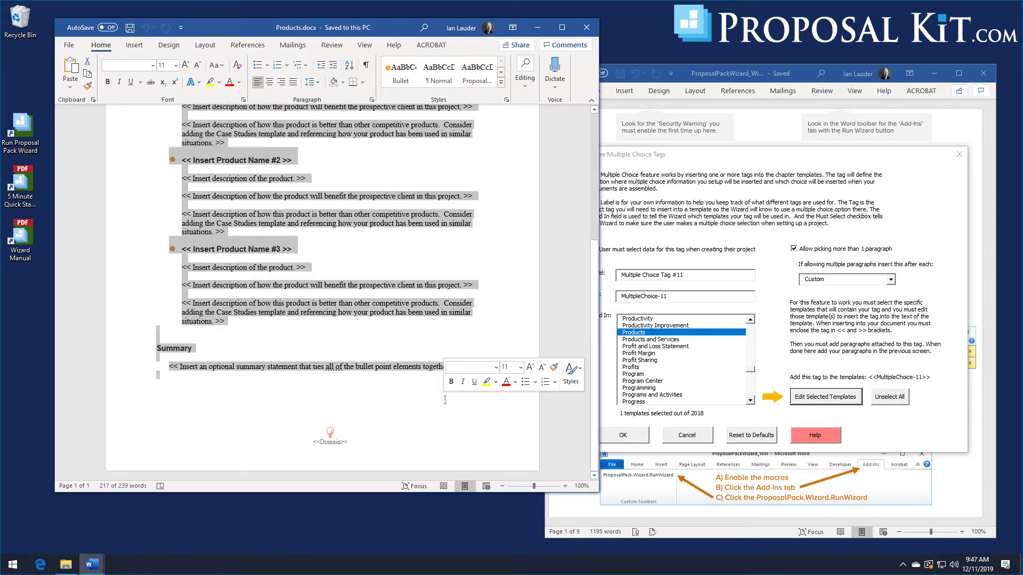
{"action": "key", "text": "Delete"}
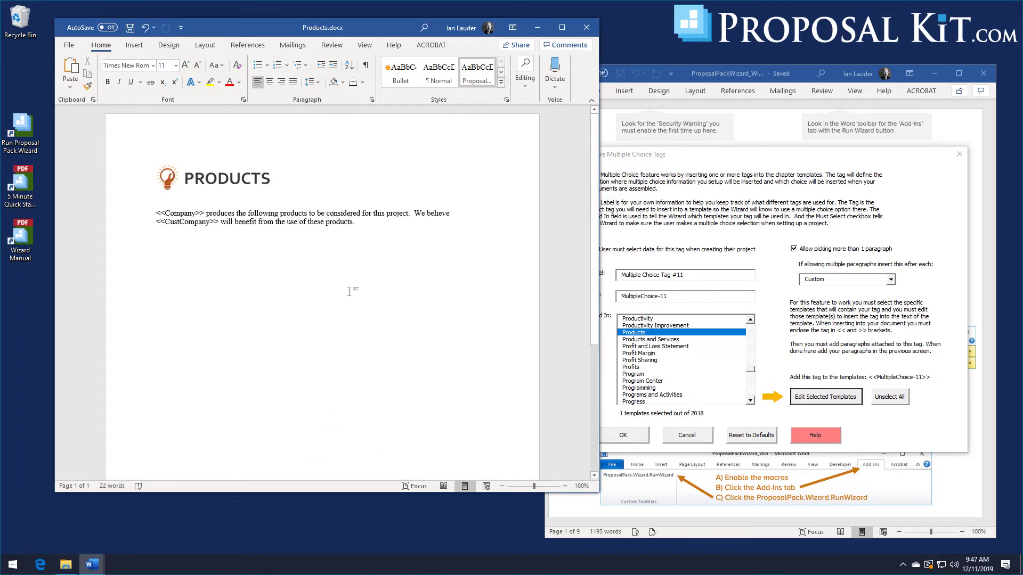
{"action": "type", "text": "<<MultipleChoice-11>>"}
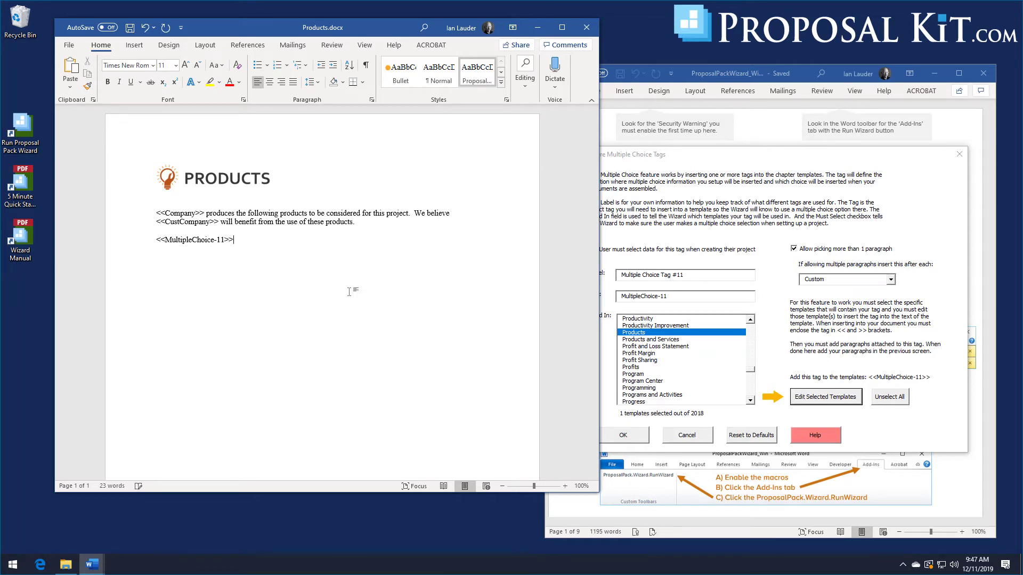
{"action": "key", "text": "Return"}
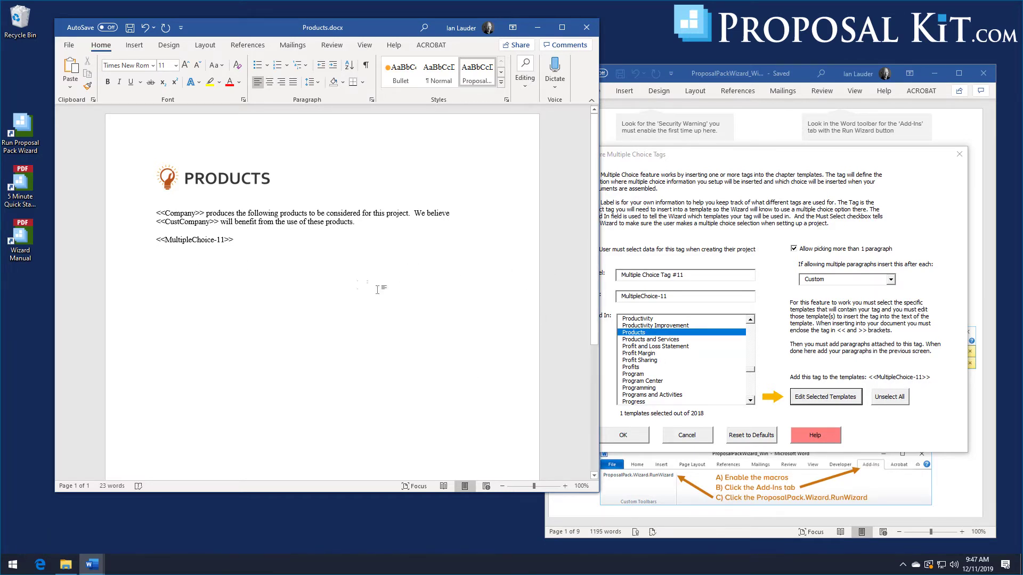
Save and close the Products.docx template, and accept the settings of Multiple Choice Tag #11
{"action": "left_click", "coordinate": [130, 27]}
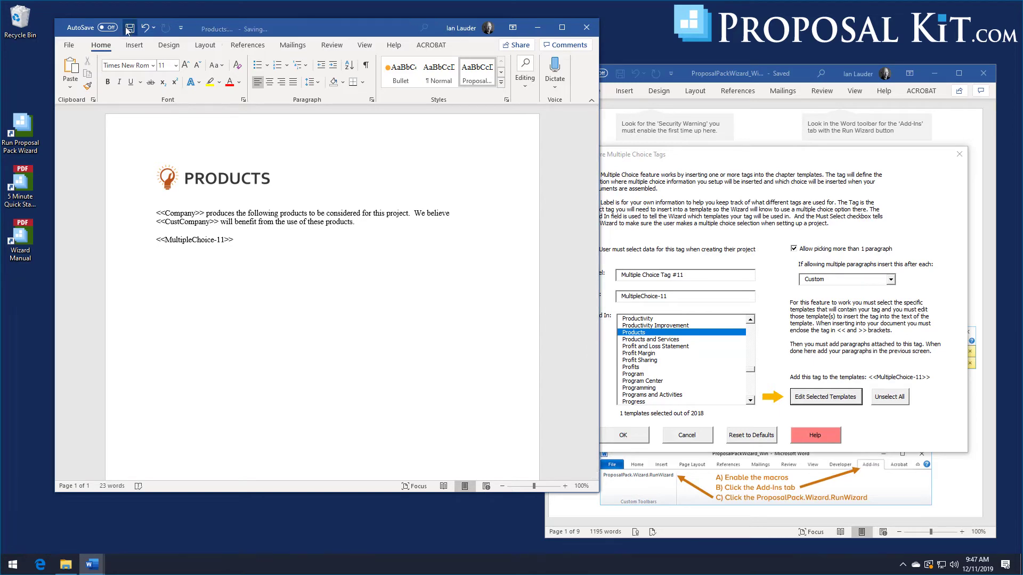
{"action": "left_click", "coordinate": [586, 27]}
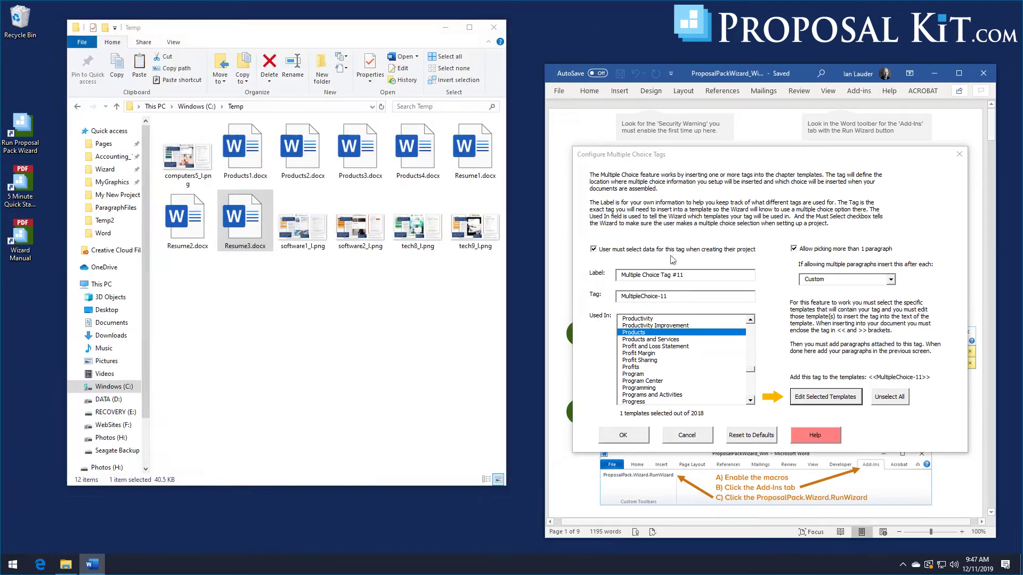
{"action": "left_click", "coordinate": [627, 437]}
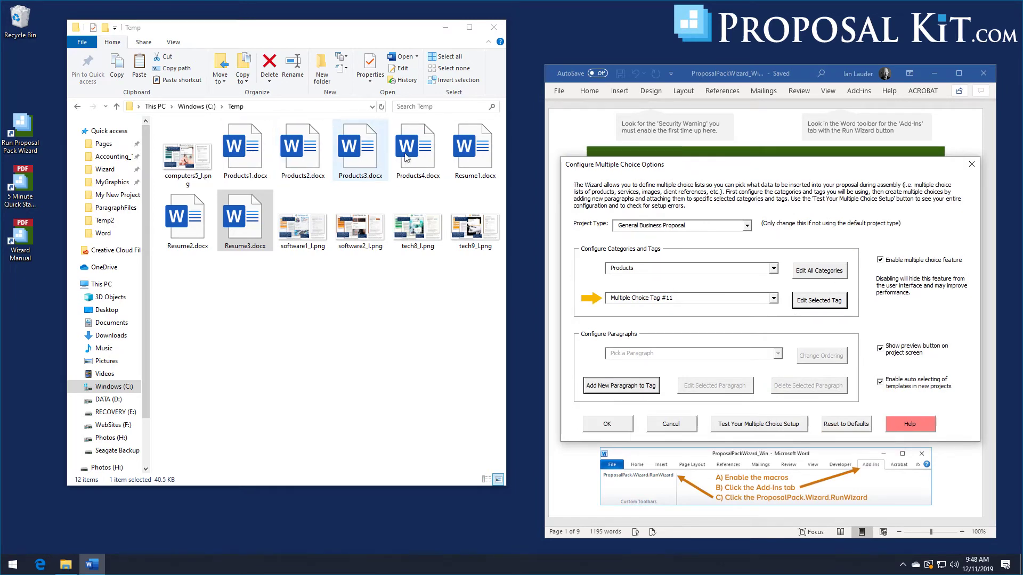
Add a new paragraph to the tag, titled "Proposal Kit Professional" with the heading copied from Products1.docx in the Temp folder
{"action": "left_click", "coordinate": [628, 386]}
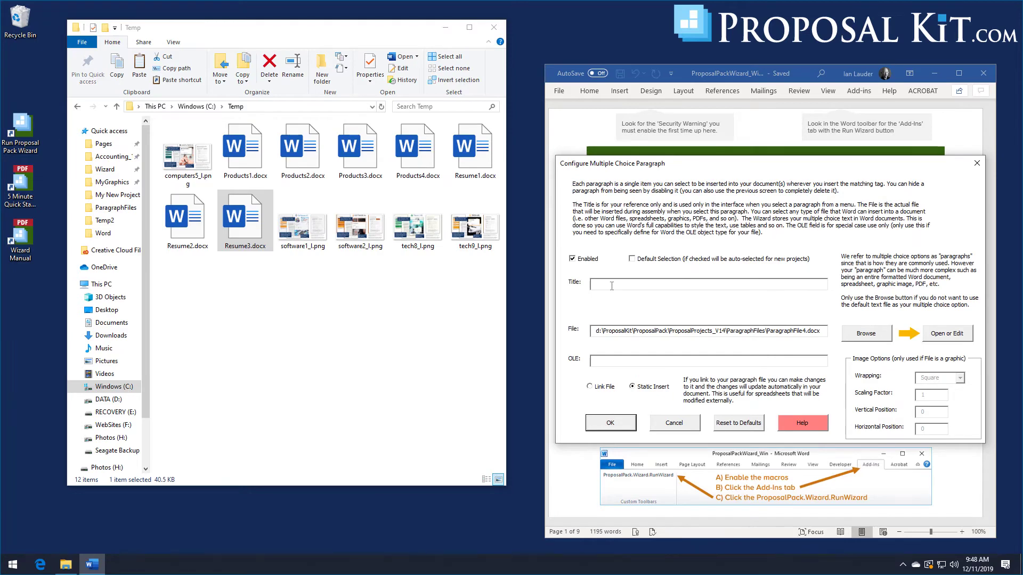
{"action": "double_click", "coordinate": [244, 155]}
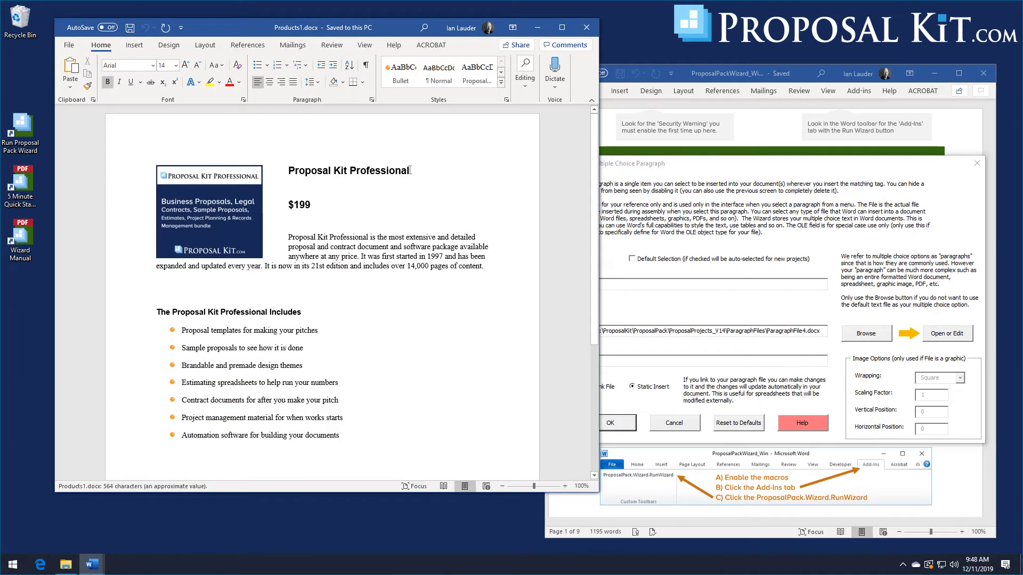
{"action": "left_click_drag", "start_coordinate": [410, 170], "coordinate": [300, 168]}
{"action": "key", "text": "ctrl+c"}
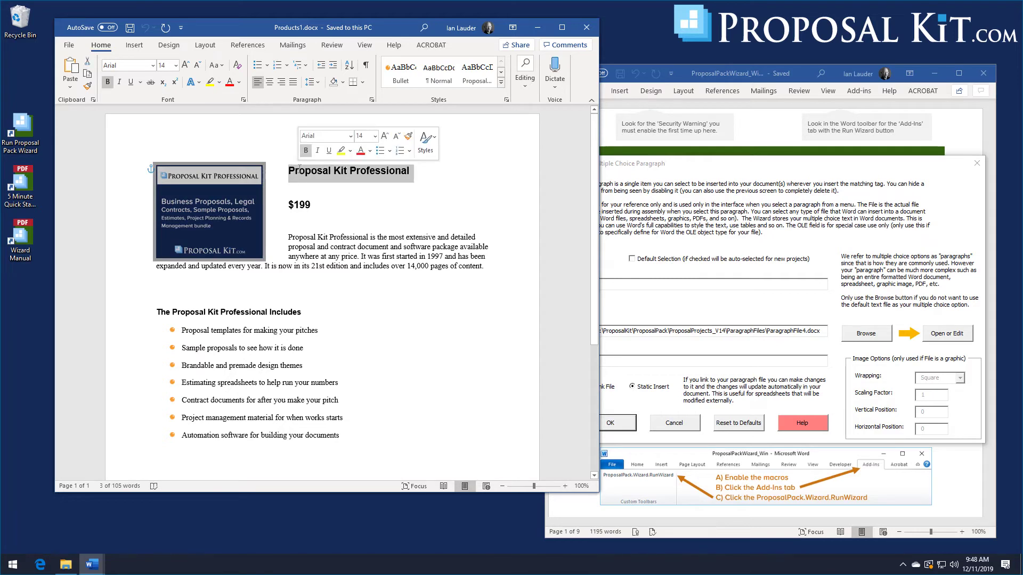
{"action": "left_click", "coordinate": [647, 282]}
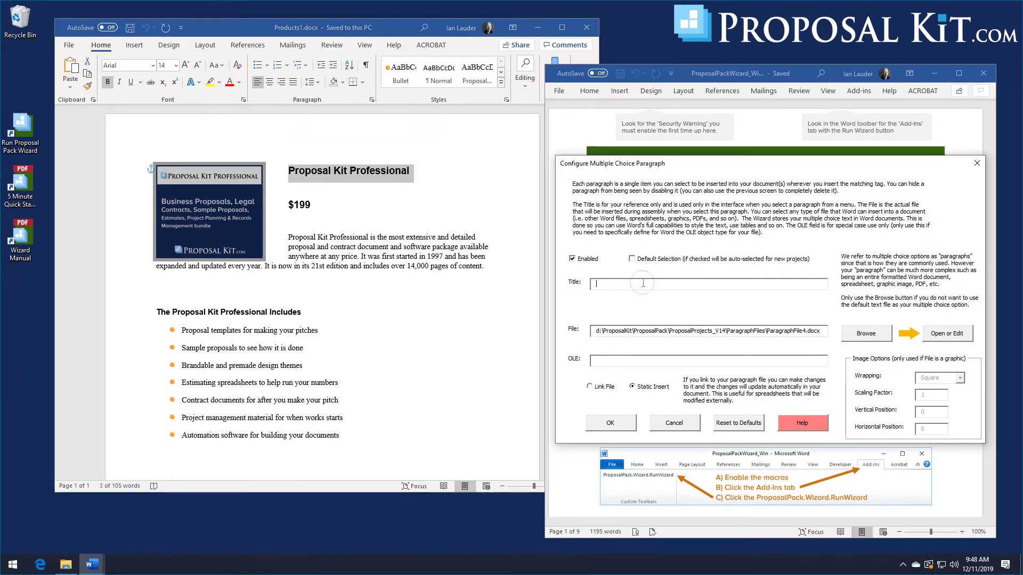
{"action": "key", "text": "ctrl+v"}
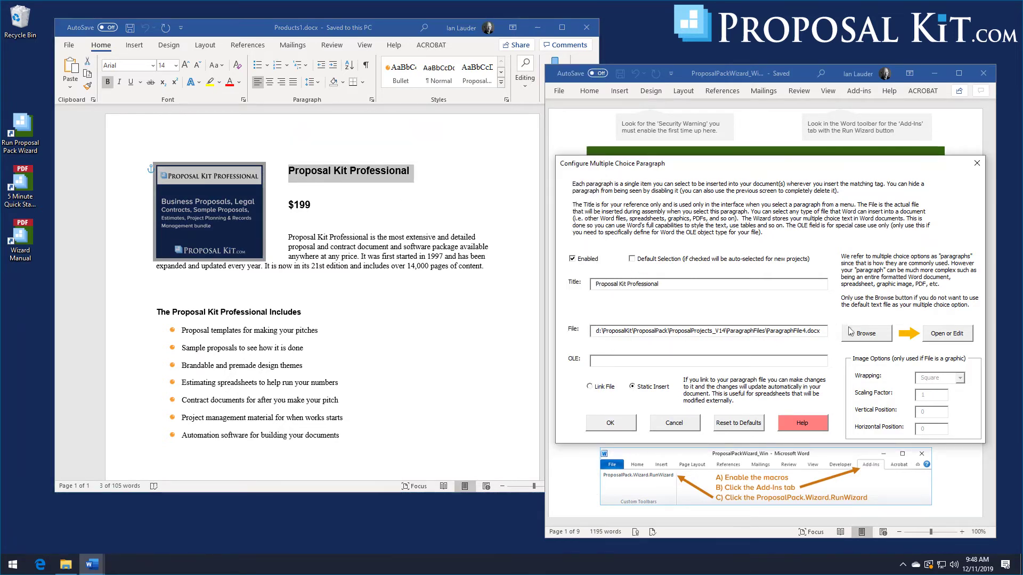
Attach C:\Temp\Products1.docx as the paragraph's file, accept the paragraph, and close the Products1 document
{"action": "left_click", "coordinate": [865, 336]}
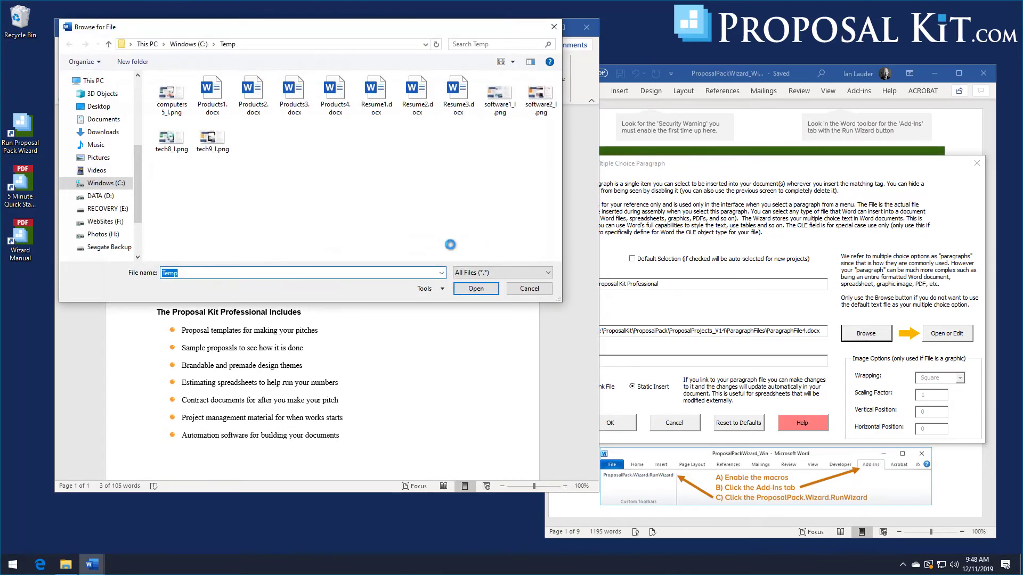
{"action": "left_click", "coordinate": [209, 93]}
{"action": "double_click", "coordinate": [209, 93]}
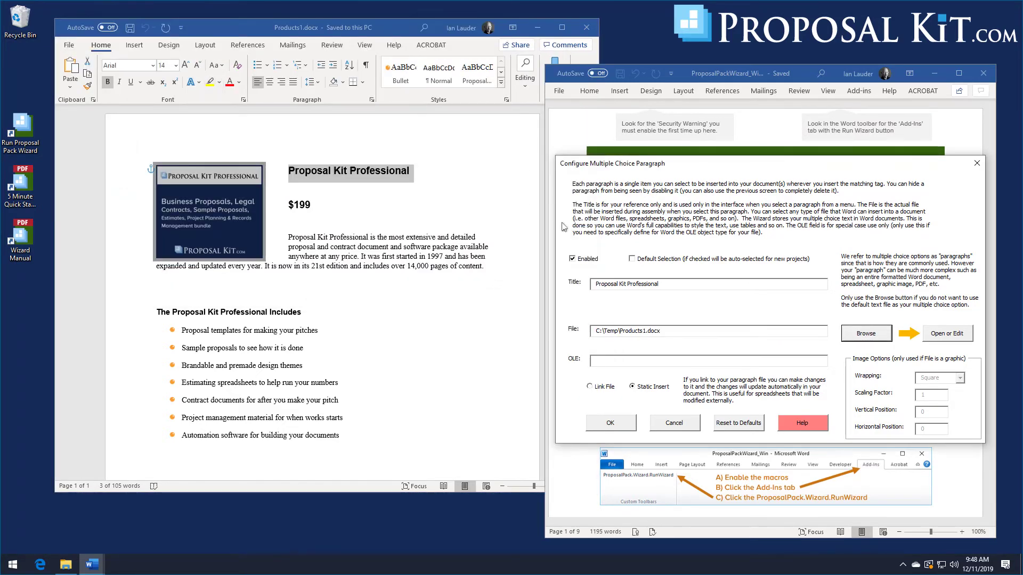
{"action": "left_click", "coordinate": [618, 426]}
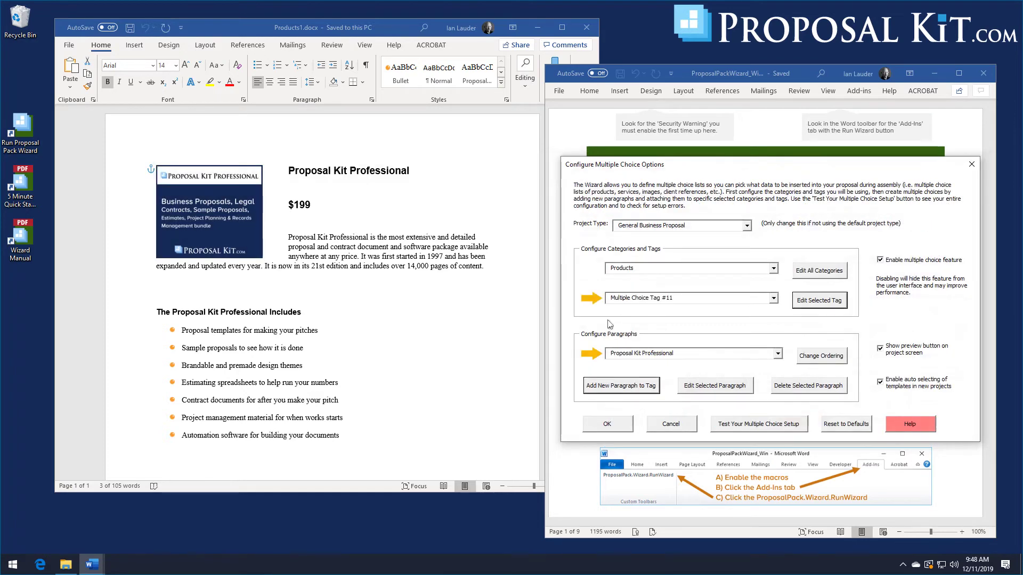
{"action": "left_click", "coordinate": [592, 30]}
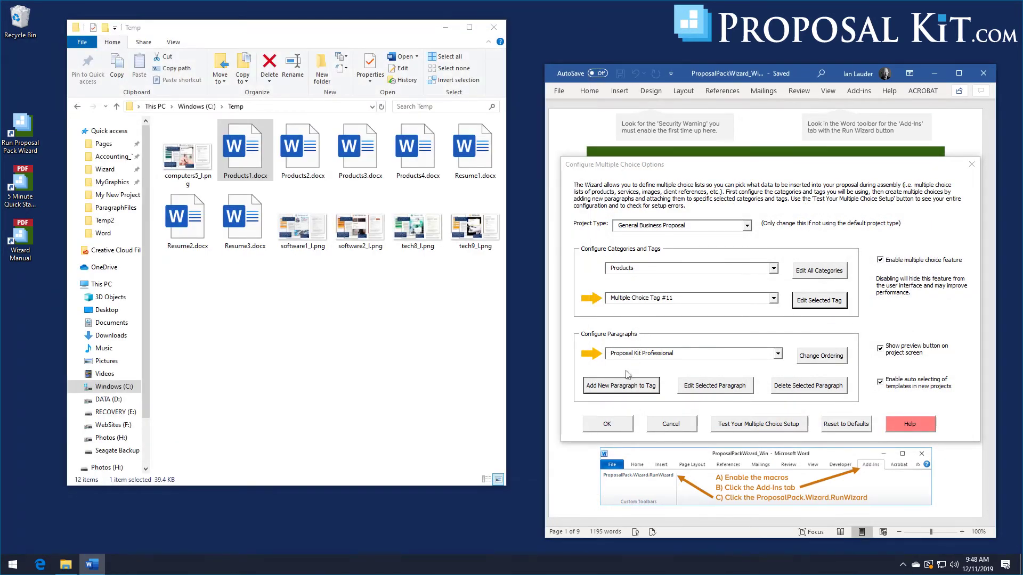
Add another paragraph using the heading copied from Products2.docx as its title, shortened to "IT Contract Pack"
{"action": "left_click", "coordinate": [628, 393]}
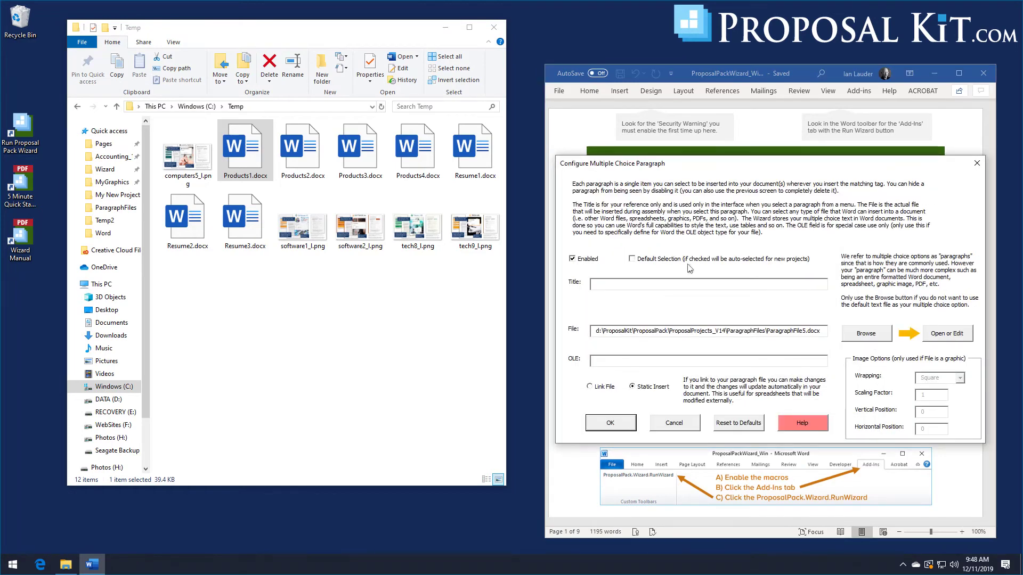
{"action": "double_click", "coordinate": [312, 155]}
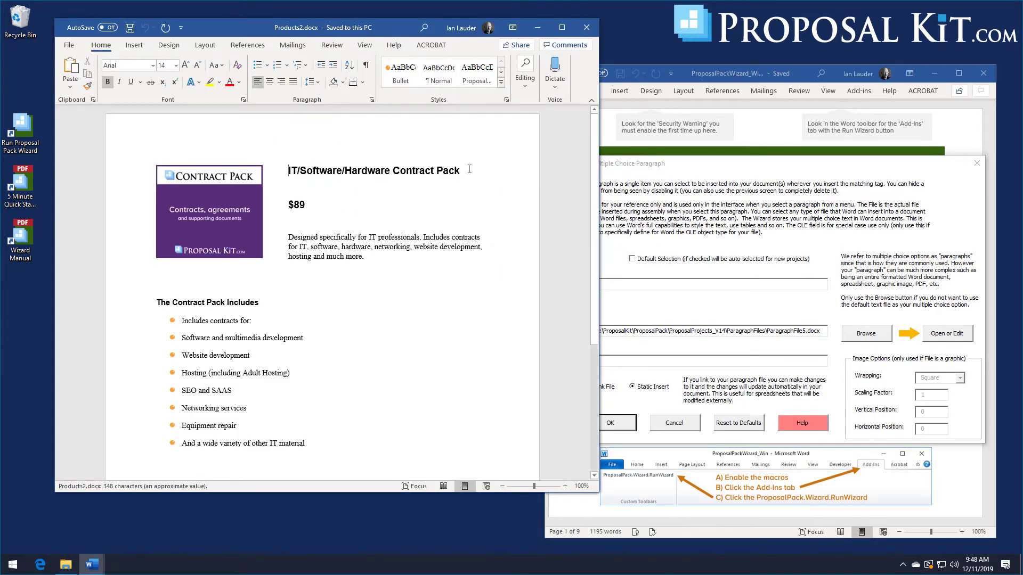
{"action": "left_click_drag", "start_coordinate": [286, 172], "coordinate": [457, 172]}
{"action": "key", "text": "ctrl+c"}
{"action": "left_click", "coordinate": [617, 286]}
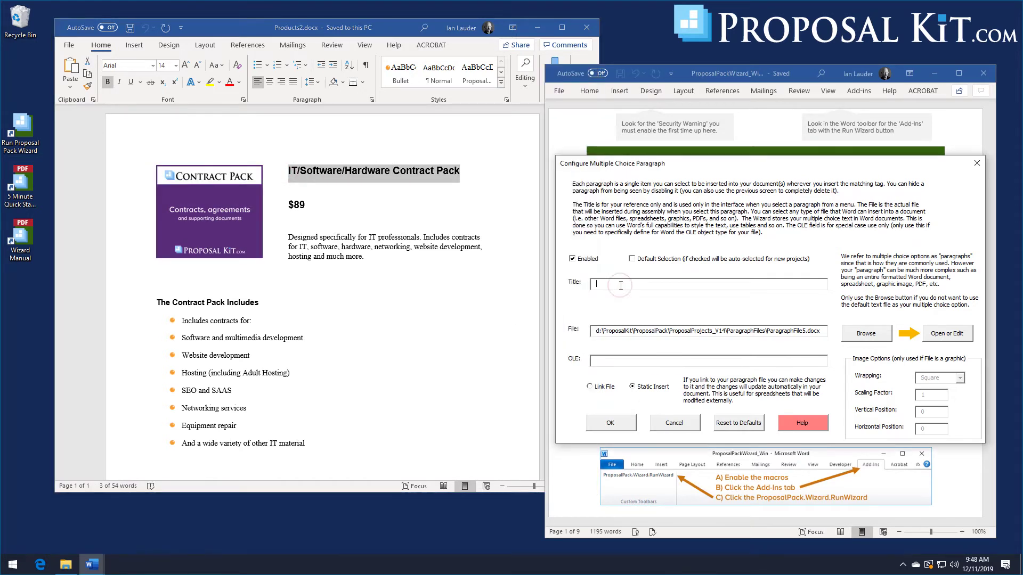
{"action": "key", "text": "ctrl+v"}
{"action": "left_click_drag", "start_coordinate": [602, 286], "coordinate": [646, 285]}
{"action": "key", "text": "BackSpace"}
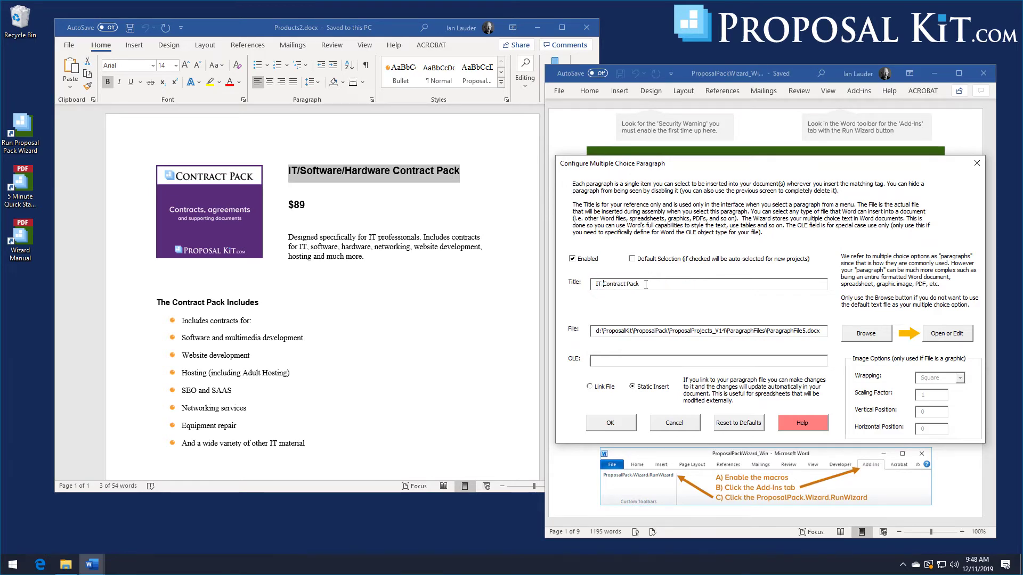
Attach C:\Temp\Products2.docx to the IT Contract Pack paragraph, close the Products2 document, and accept the paragraph
{"action": "left_click", "coordinate": [848, 339]}
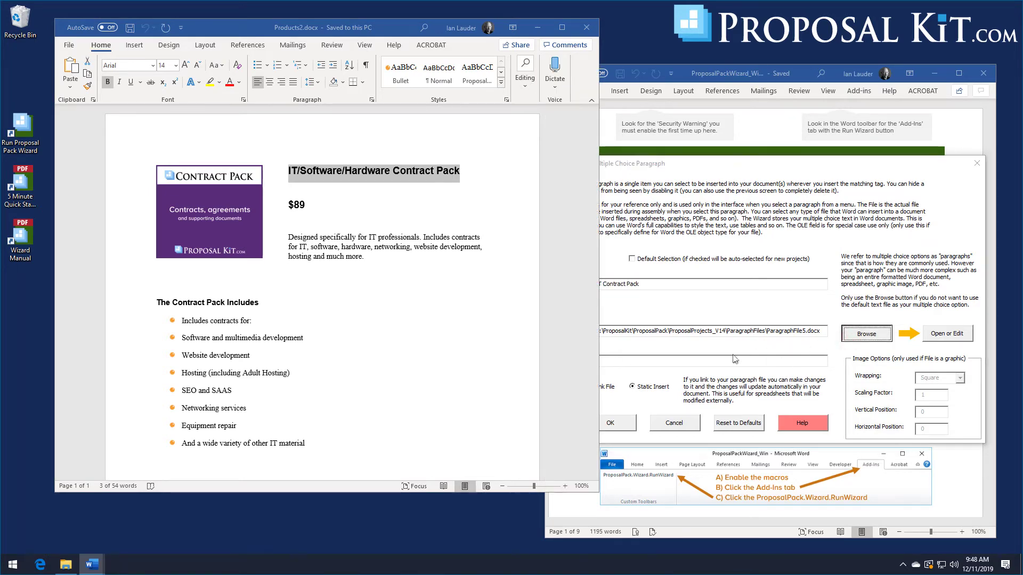
{"action": "double_click", "coordinate": [253, 91]}
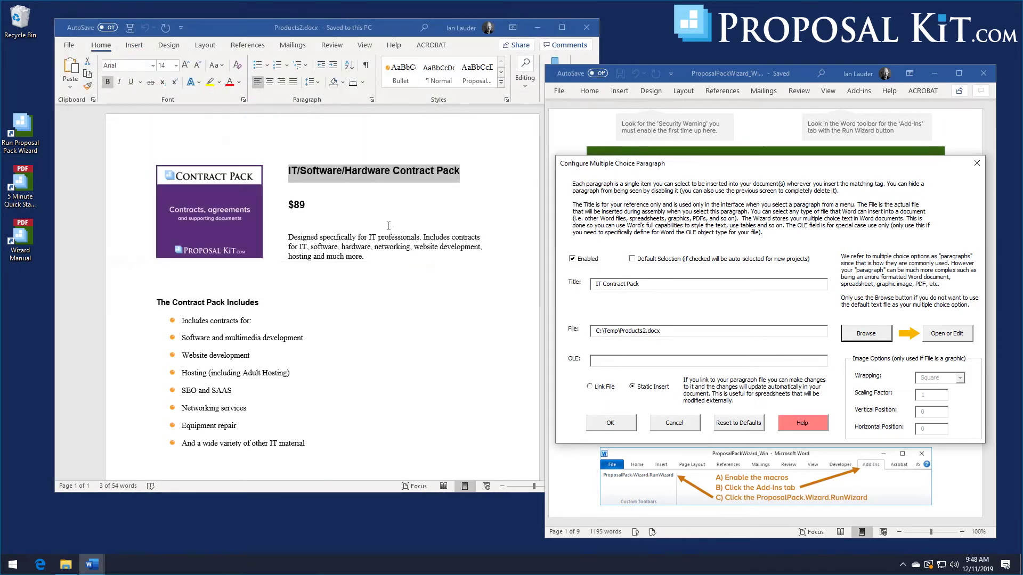
{"action": "left_click", "coordinate": [585, 27]}
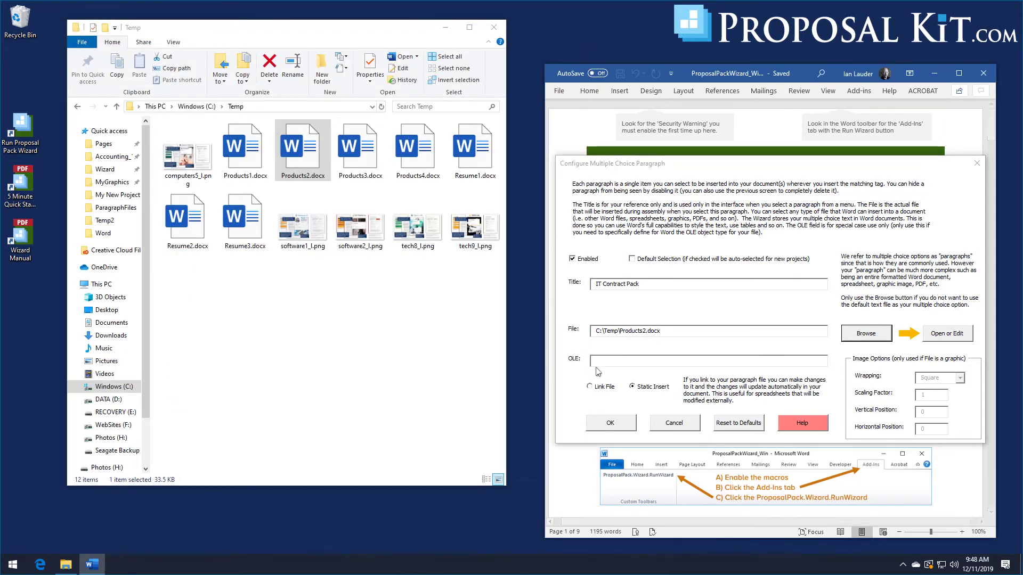
{"action": "left_click", "coordinate": [611, 423]}
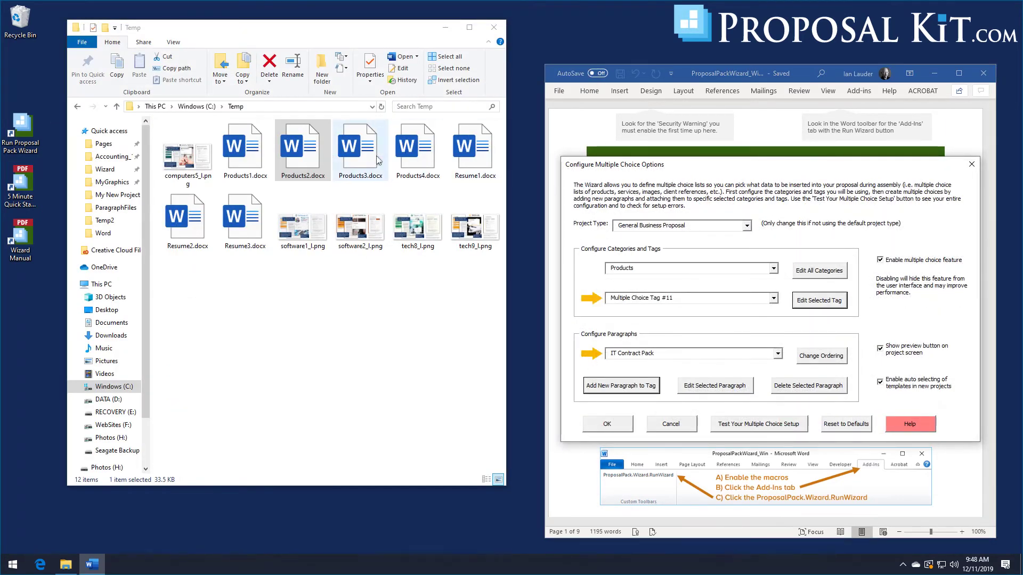
Copy the heading from Products3.docx and use it to title a new paragraph "Estimate Pack"
{"action": "double_click", "coordinate": [361, 163]}
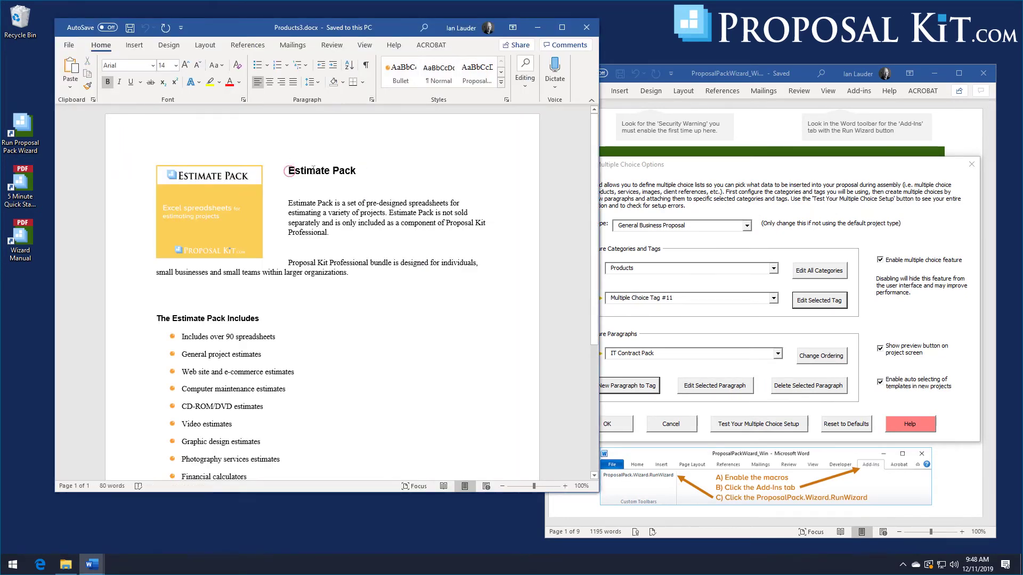
{"action": "left_click_drag", "start_coordinate": [290, 170], "coordinate": [352, 169]}
{"action": "key", "text": "ctrl+c"}
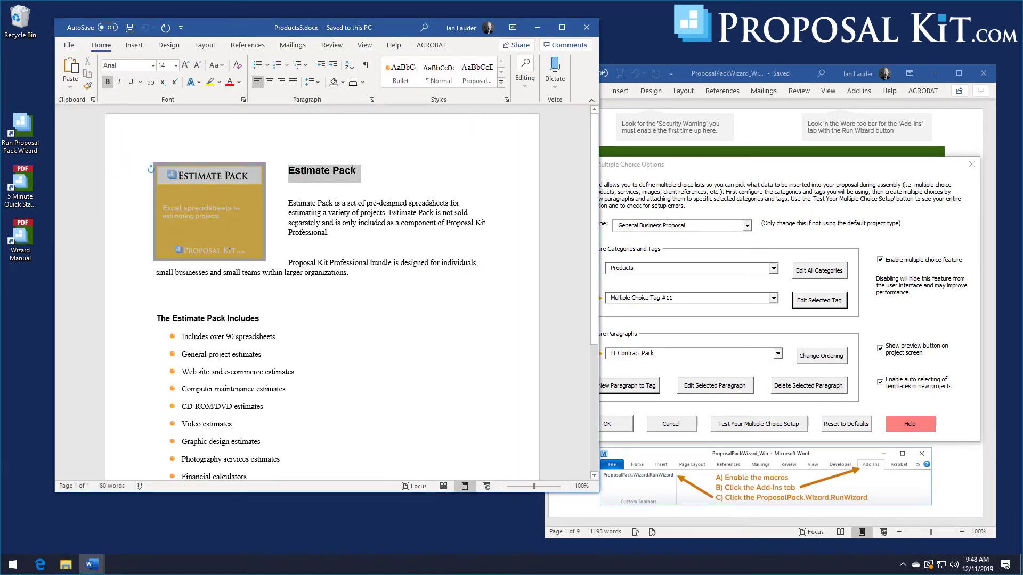
{"action": "left_click", "coordinate": [640, 270]}
{"action": "left_click", "coordinate": [619, 392]}
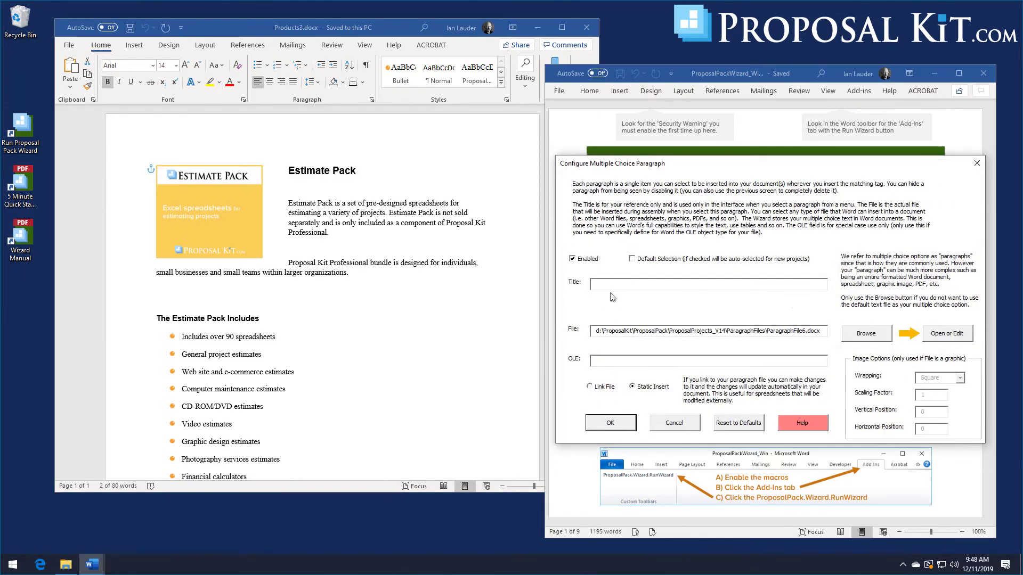
{"action": "key", "text": "ctrl+v"}
Attach C:\Temp\Products3.docx to the Estimate Pack paragraph, close the Products3 document, and accept the paragraph
{"action": "left_click", "coordinate": [866, 334]}
{"action": "double_click", "coordinate": [739, 246]}
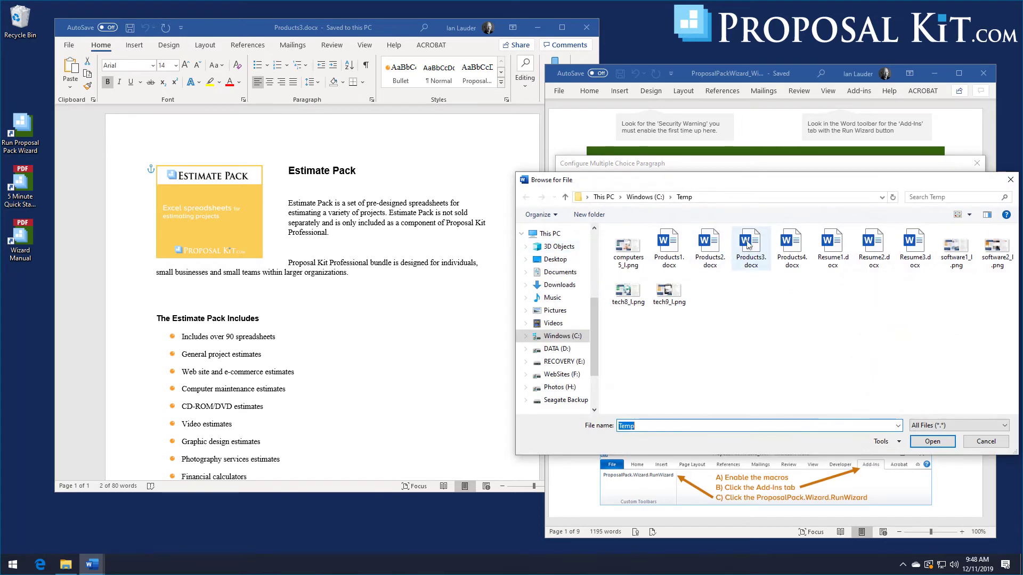
{"action": "left_click", "coordinate": [588, 31]}
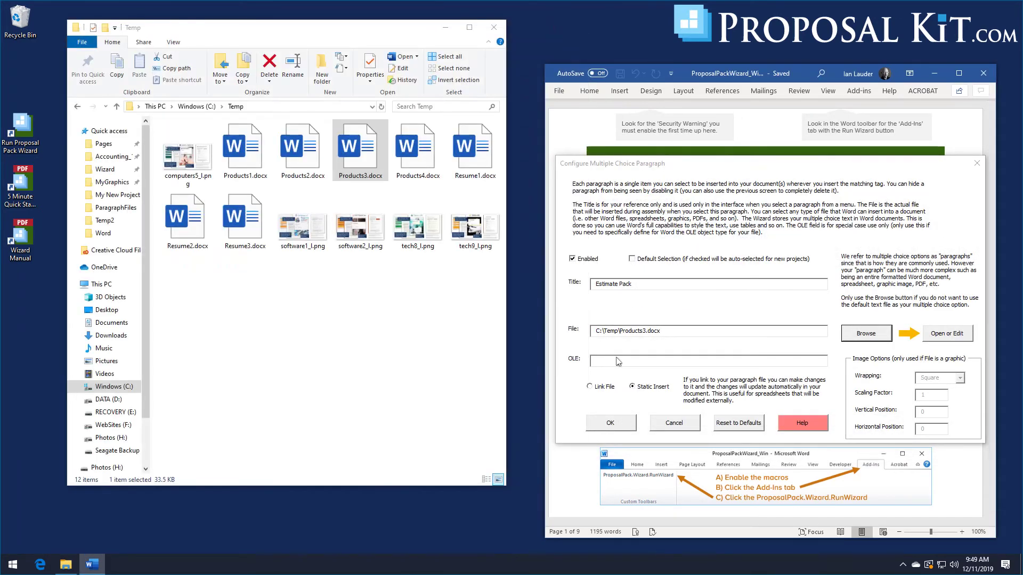
{"action": "left_click", "coordinate": [612, 423]}
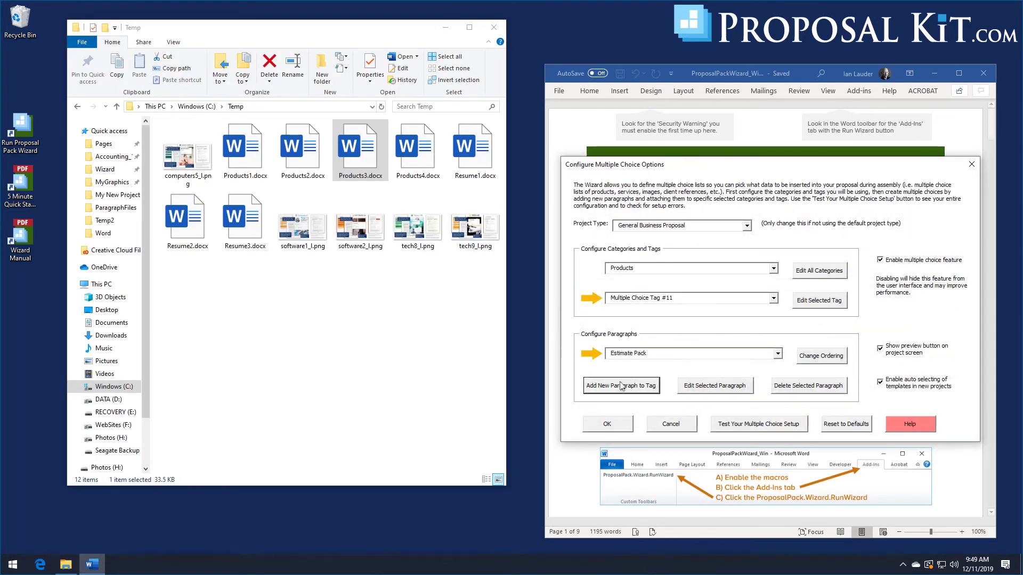
Add a fourth product paragraph titled "Project Management Pack" with the heading copied from Products4.docx
{"action": "key", "text": "Return"}
{"action": "double_click", "coordinate": [416, 151]}
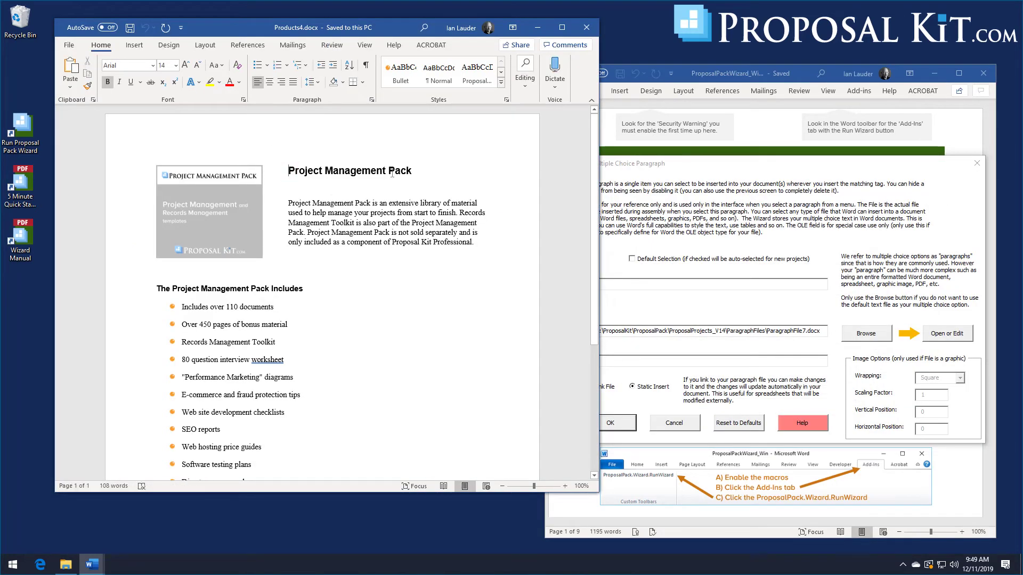
{"action": "left_click_drag", "start_coordinate": [288, 169], "coordinate": [409, 170]}
{"action": "key", "text": "ctrl+c"}
{"action": "left_click", "coordinate": [694, 353]}
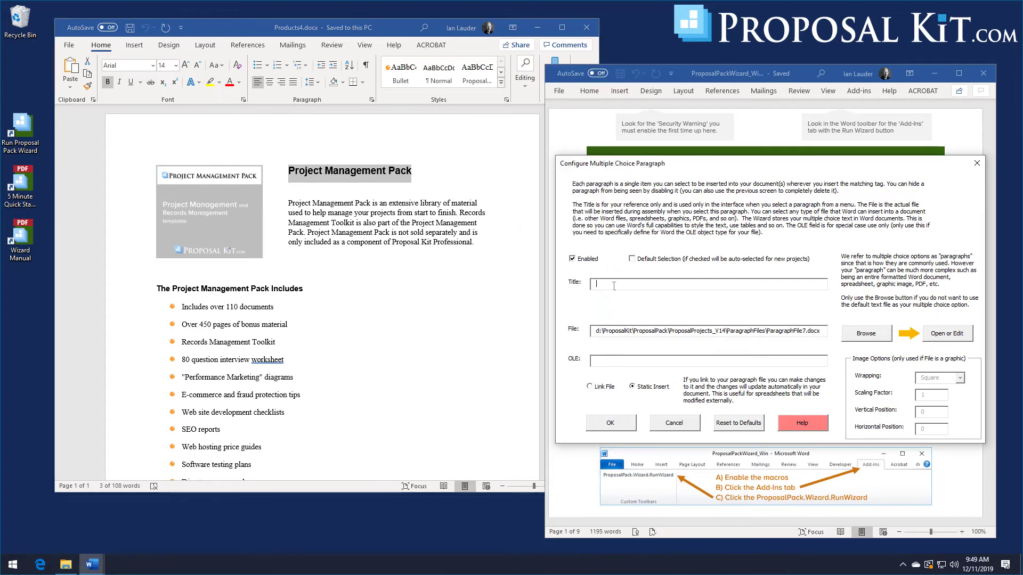
{"action": "key", "text": "ctrl+v"}
Attach C:\Temp\Products4.docx to the Project Management Pack paragraph, accept it, and close the Products4 document
{"action": "left_click", "coordinate": [840, 334]}
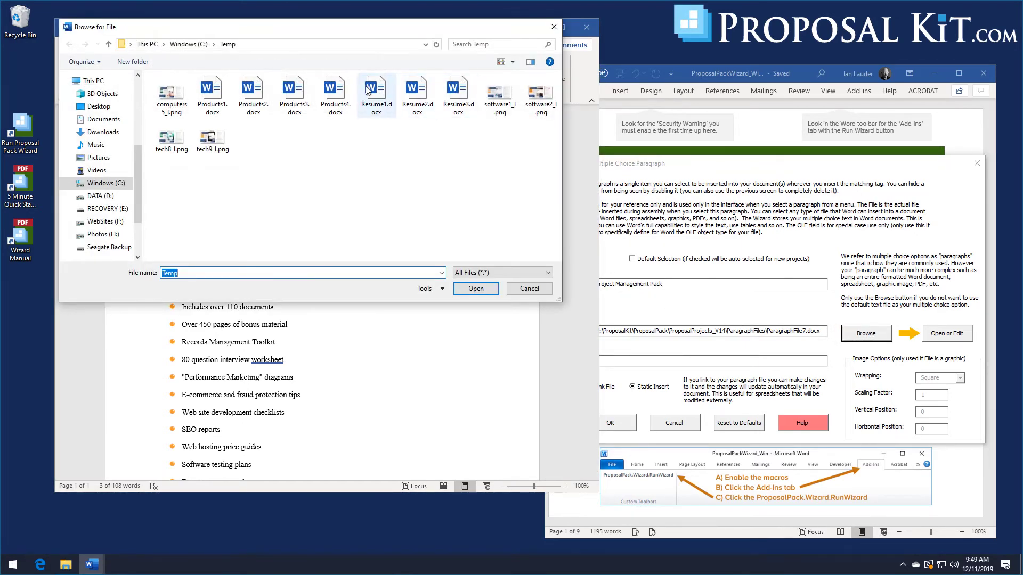
{"action": "double_click", "coordinate": [336, 92]}
{"action": "left_click", "coordinate": [608, 422]}
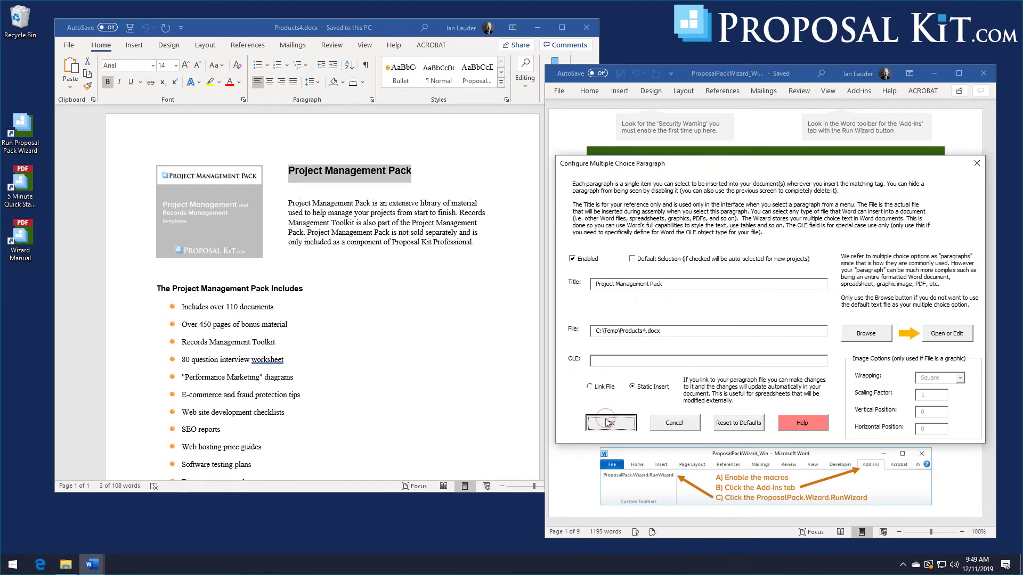
{"action": "left_click", "coordinate": [587, 27]}
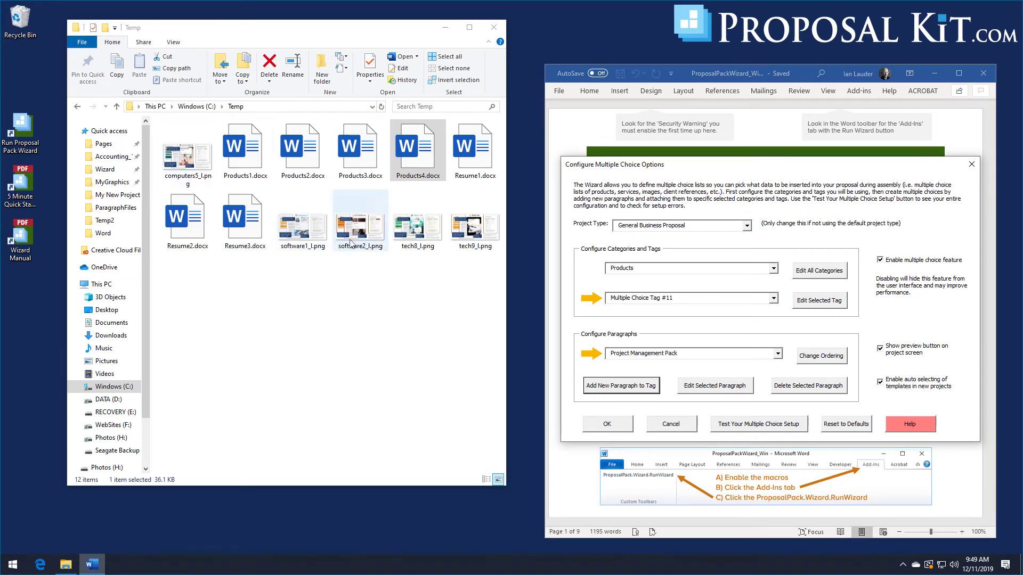
Switch to the Custom #1 category and rename it "Photos" in the multiple choice category settings
{"action": "left_click", "coordinate": [773, 269]}
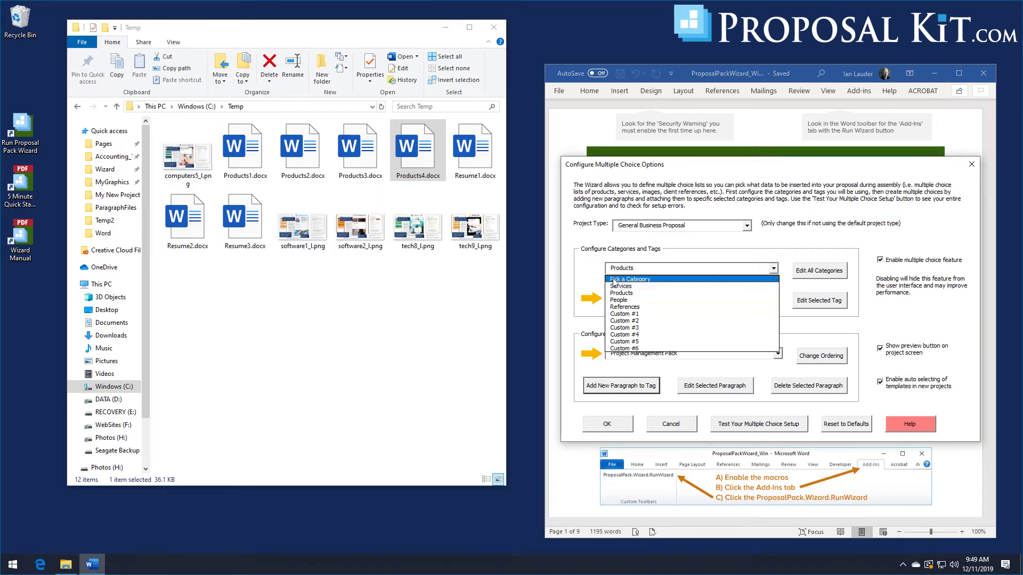
{"action": "left_click", "coordinate": [623, 315]}
{"action": "left_click", "coordinate": [818, 270]}
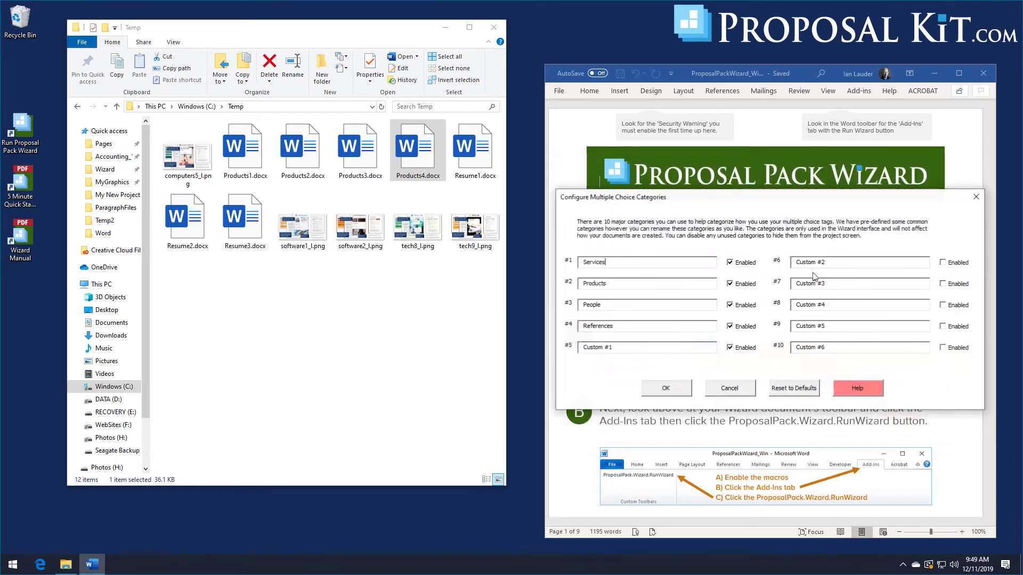
{"action": "triple_click", "coordinate": [618, 346]}
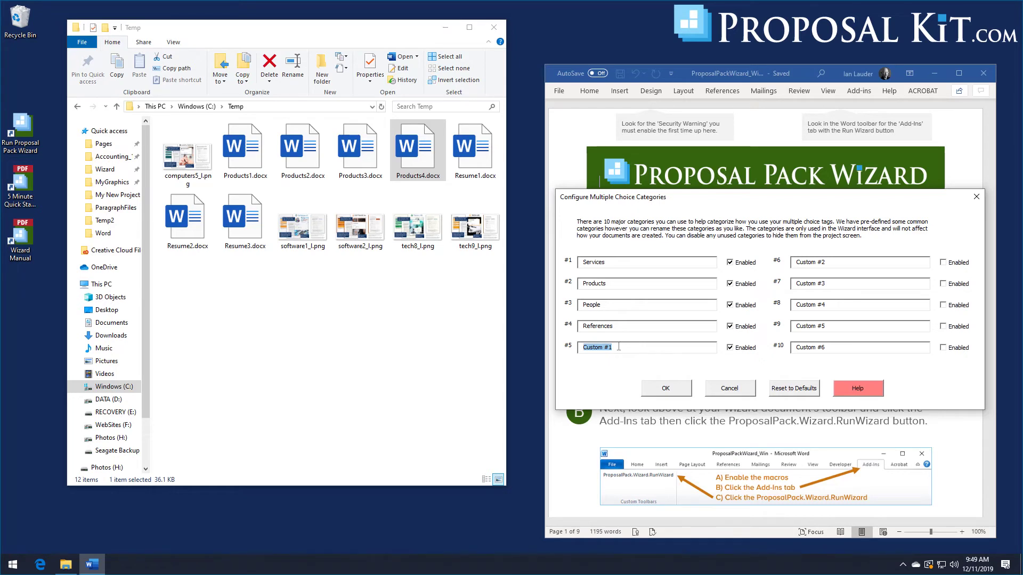
{"action": "type", "text": "Photoos"}
{"action": "left_click", "coordinate": [676, 390]}
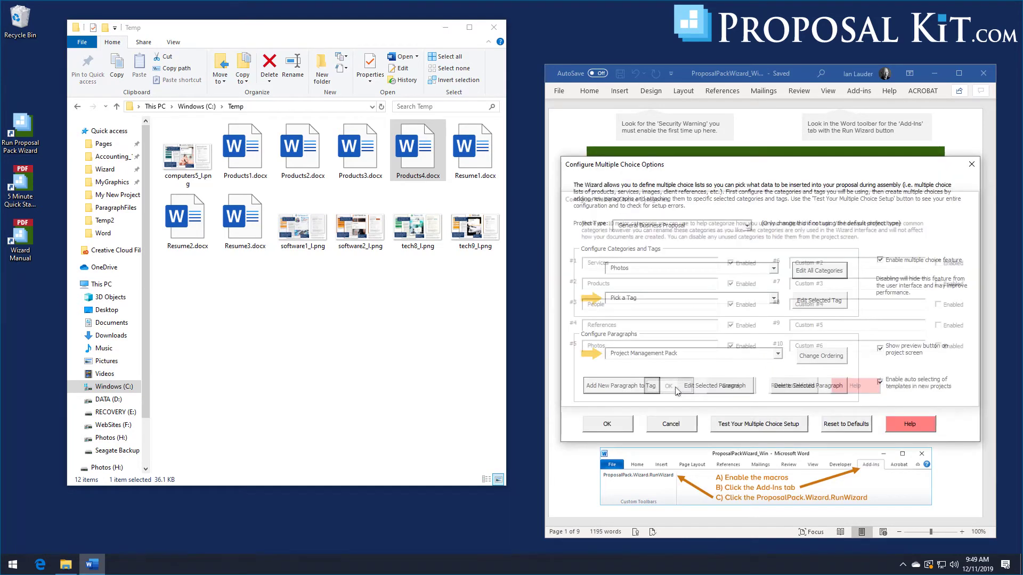
Edit Multiple Choice Tag #41 in the Photos category to require a selection when creating projects and allow picking more than one paragraph
{"action": "left_click", "coordinate": [774, 300]}
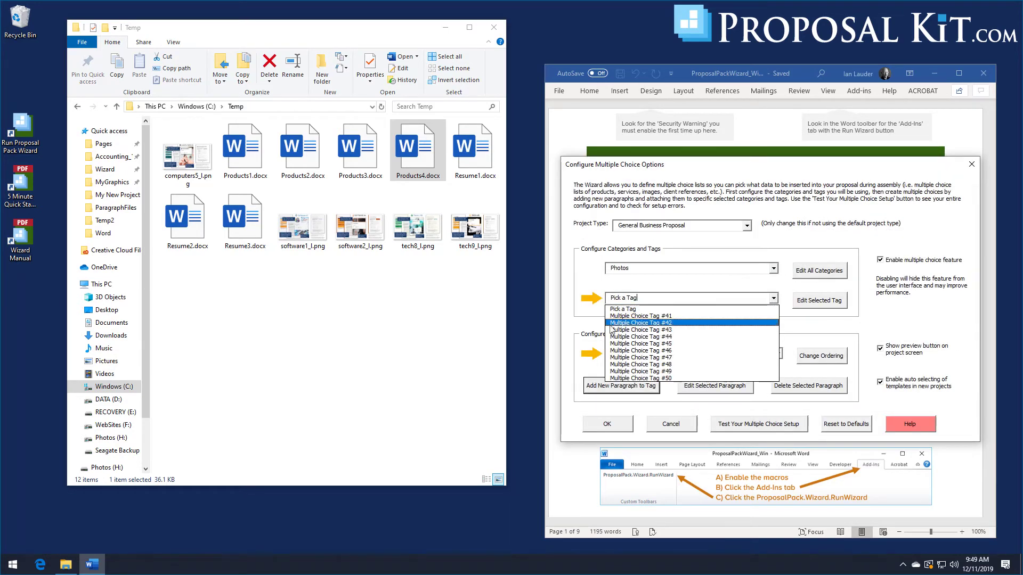
{"action": "left_click", "coordinate": [645, 317]}
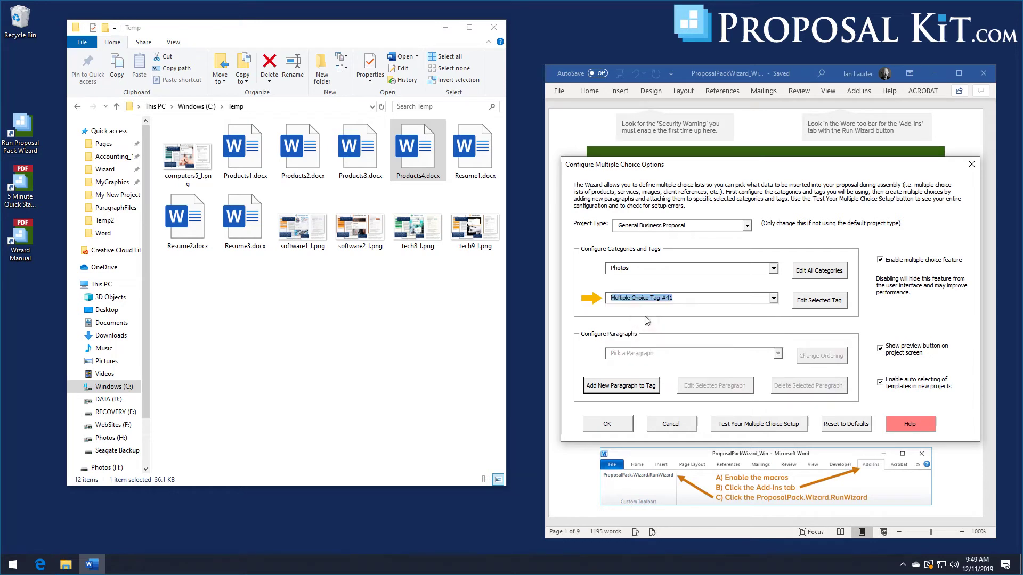
{"action": "left_click", "coordinate": [801, 302]}
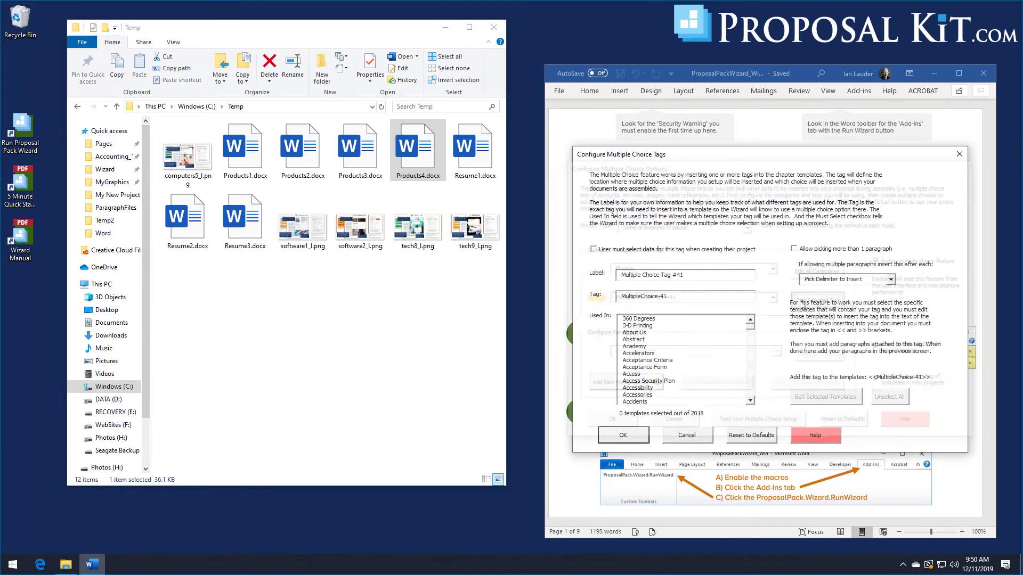
{"action": "left_click", "coordinate": [794, 248]}
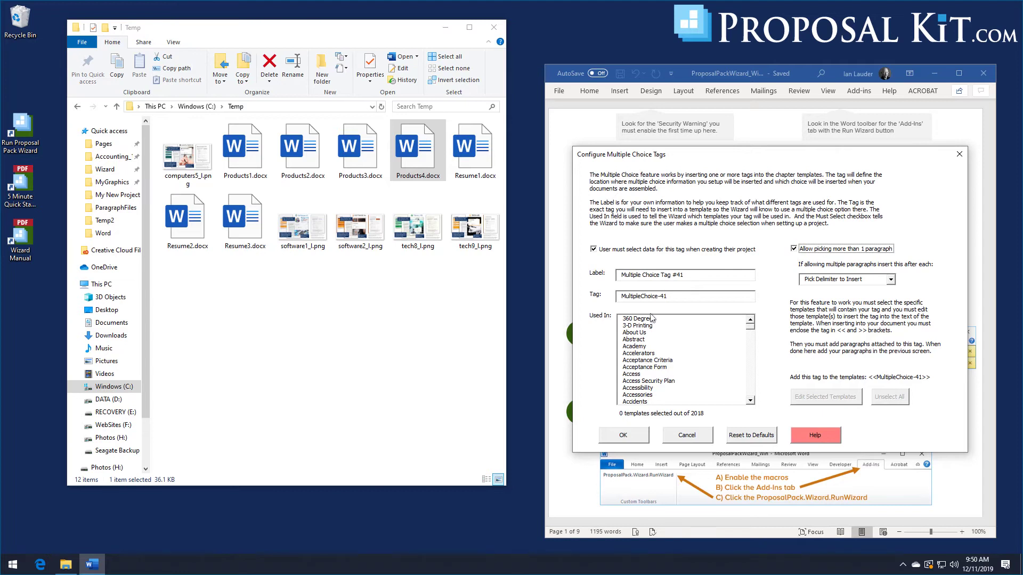
Assign Multiple Choice Tag #41 to the Options template in its list of used templates
{"action": "left_click", "coordinate": [751, 331]}
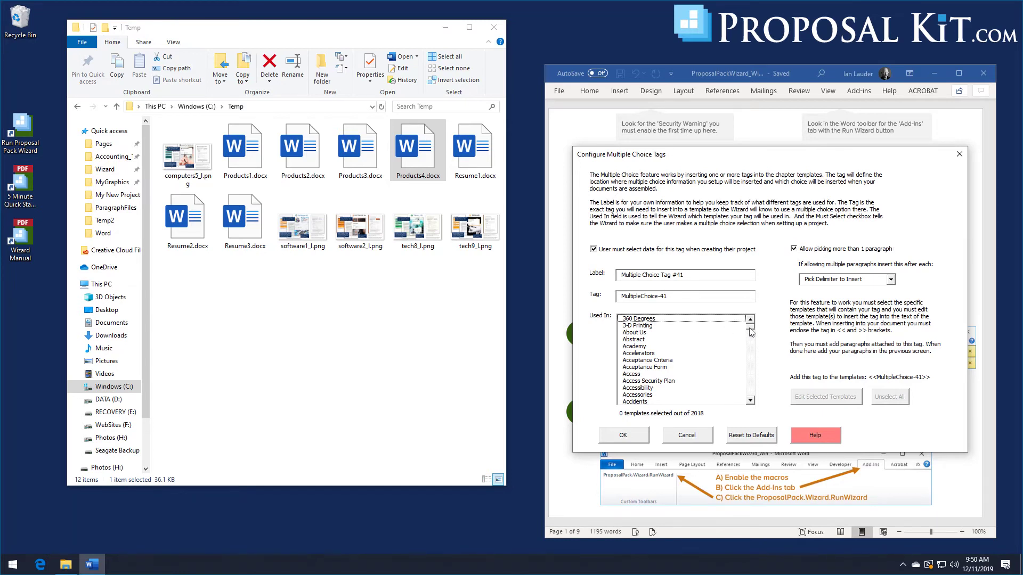
{"action": "left_click_drag", "start_coordinate": [751, 332], "coordinate": [749, 371]}
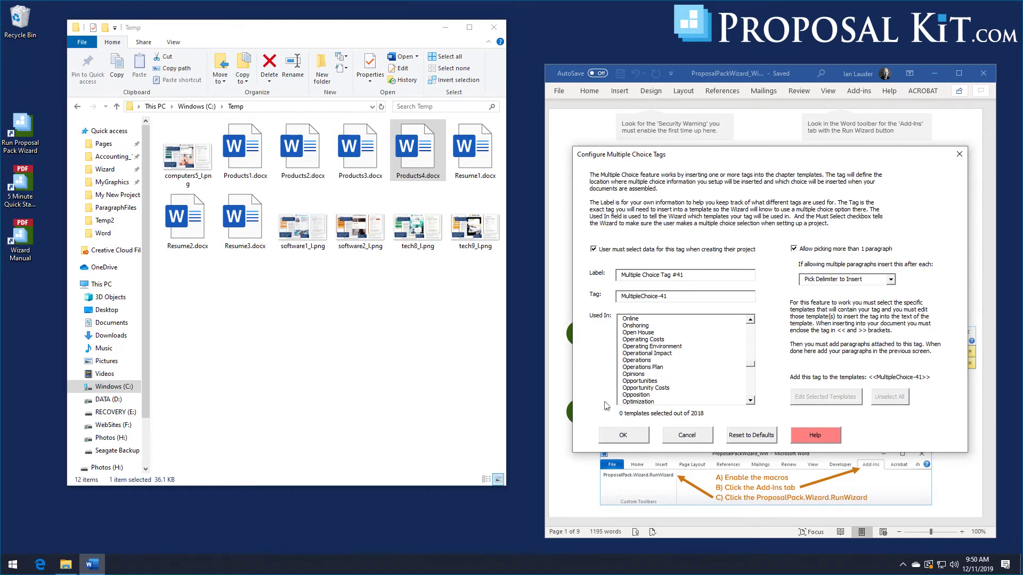
{"action": "left_click", "coordinate": [750, 400]}
{"action": "left_click", "coordinate": [751, 401]}
{"action": "left_click", "coordinate": [751, 401]}
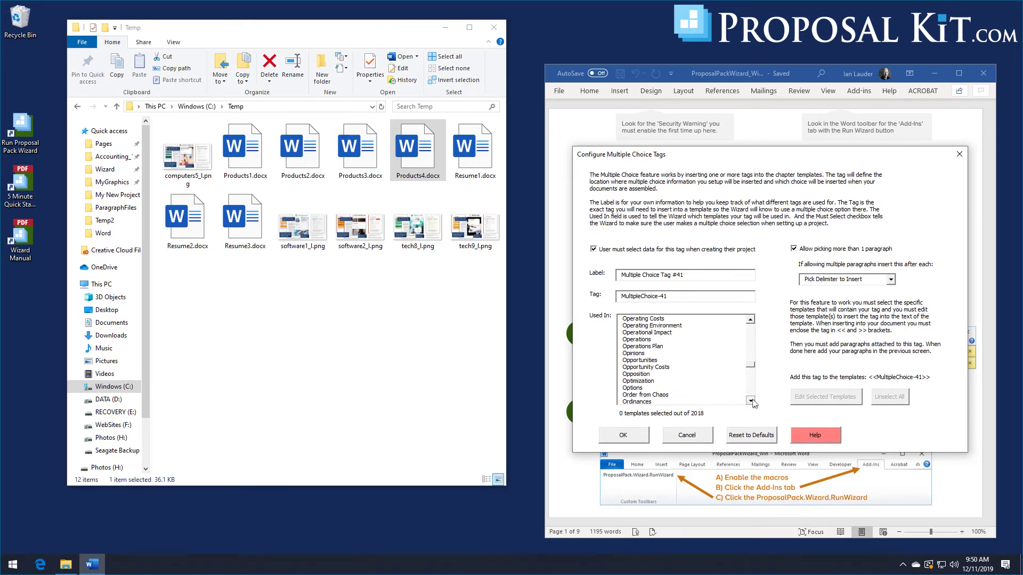
{"action": "left_click", "coordinate": [750, 401]}
{"action": "left_click", "coordinate": [634, 382]}
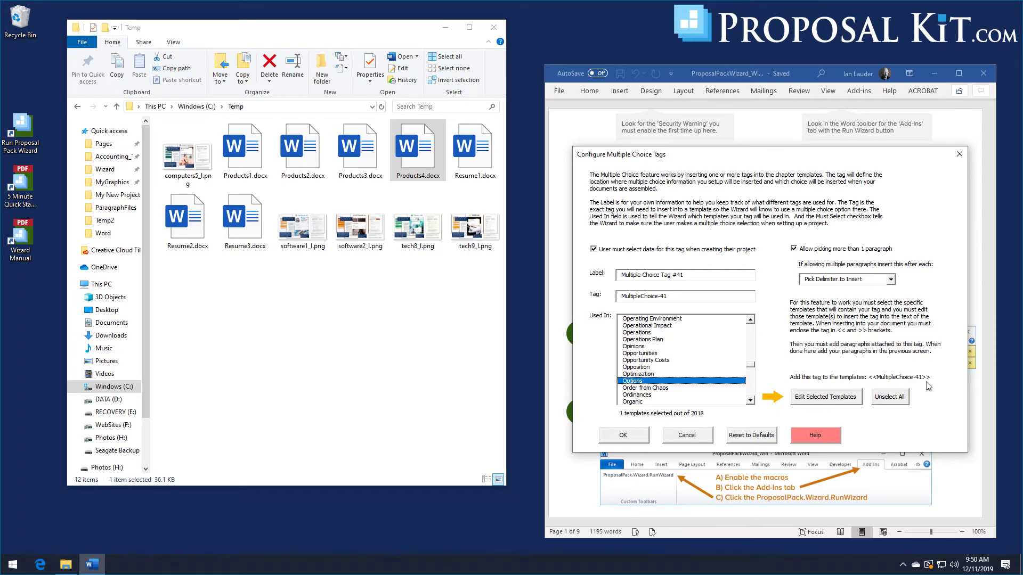
Replace everything below the intro paragraph of the Options template with <<MultipleChoice-41>>, save and close it, and accept the tag settings
{"action": "left_click", "coordinate": [836, 404]}
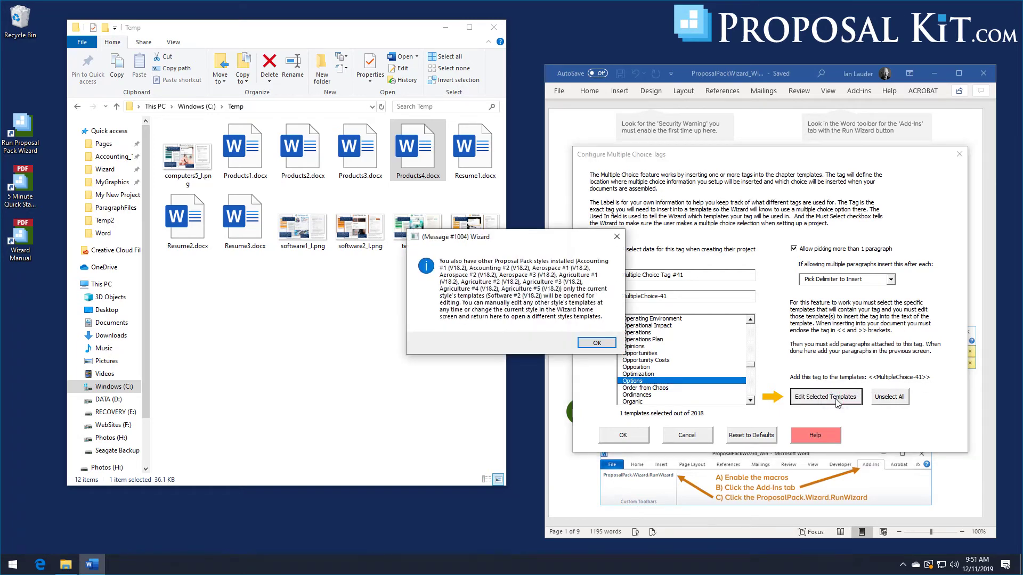
{"action": "left_click", "coordinate": [593, 343]}
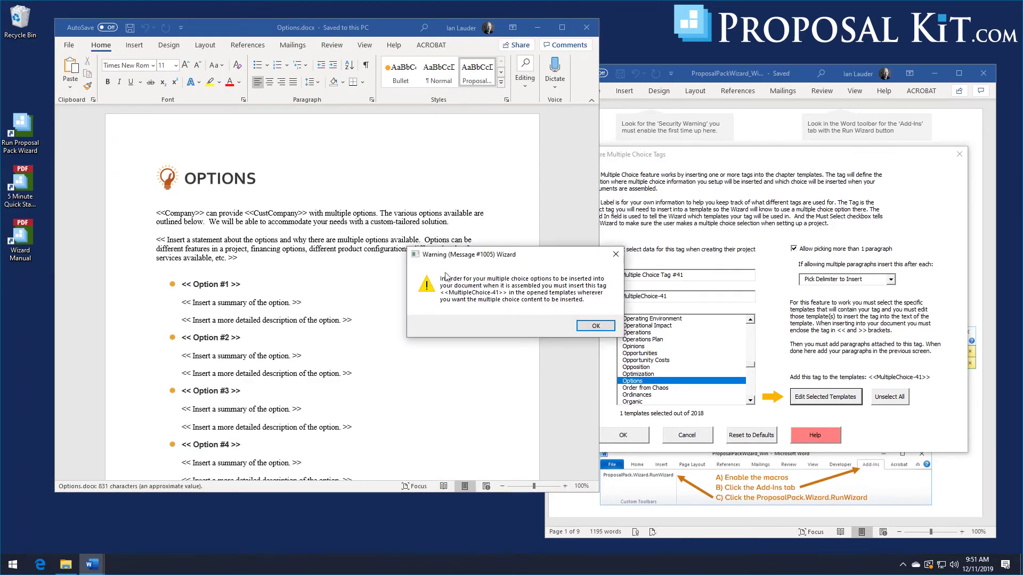
{"action": "left_click", "coordinate": [583, 327]}
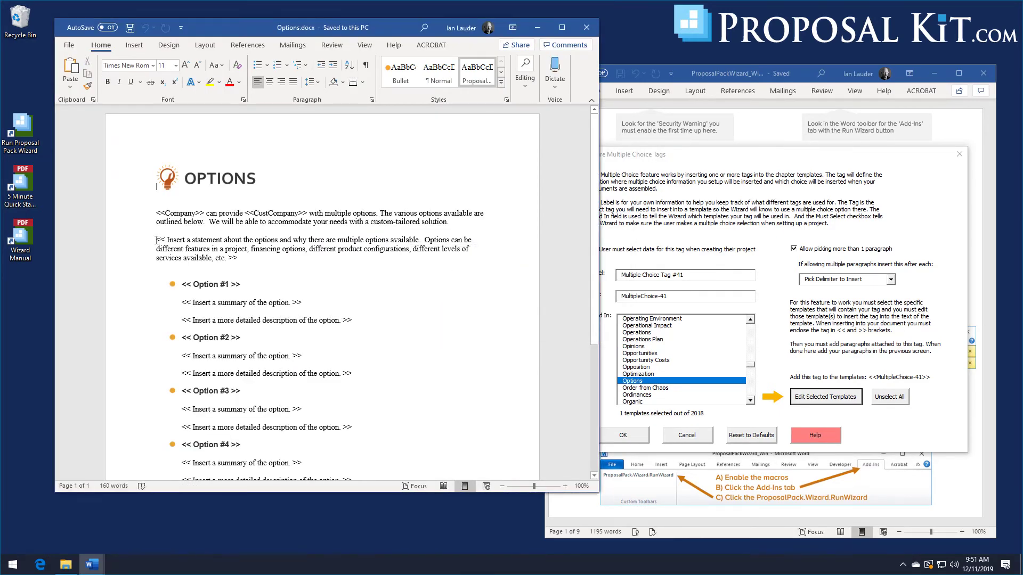
{"action": "left_click_drag", "start_coordinate": [156, 239], "coordinate": [397, 448]}
{"action": "key", "text": "Delete"}
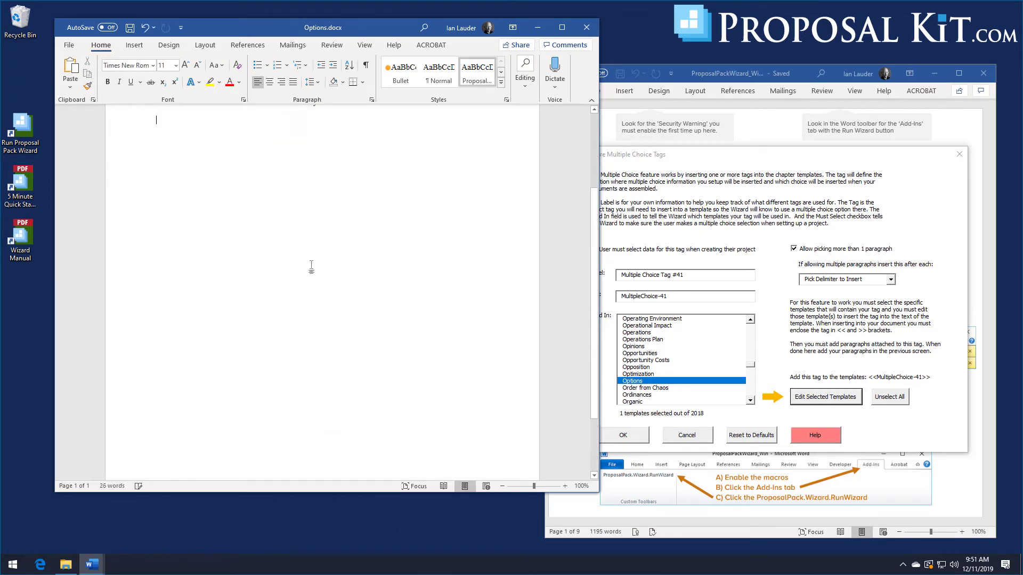
{"action": "type", "text": "<<MultipleChoice-41>>"}
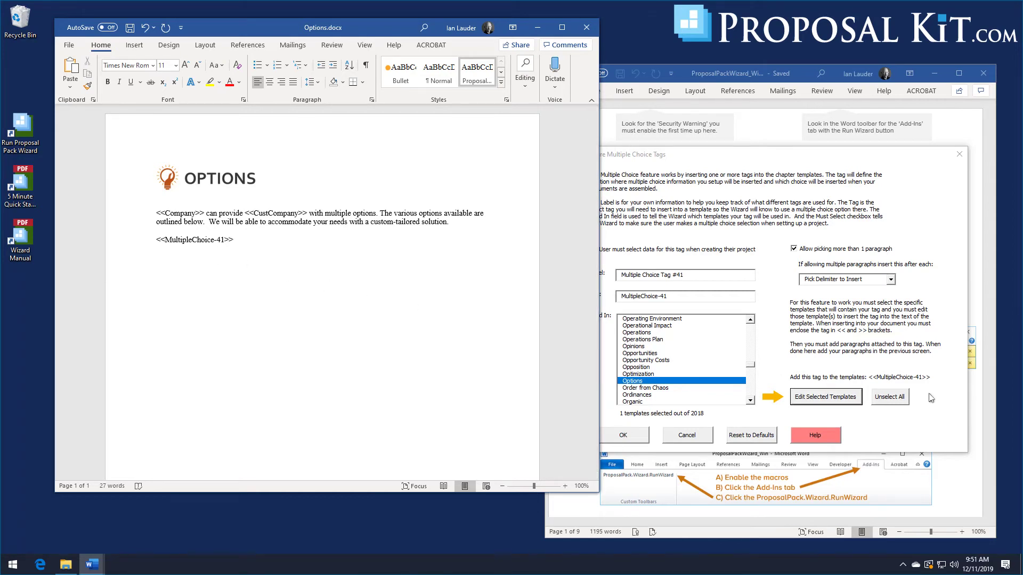
{"action": "left_click", "coordinate": [129, 27]}
{"action": "left_click", "coordinate": [586, 27]}
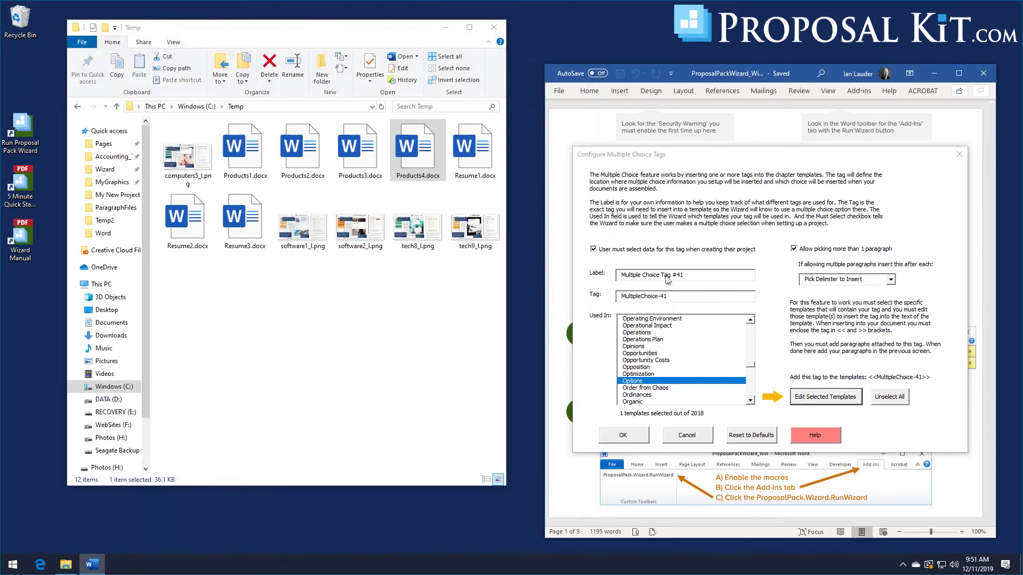
{"action": "left_click", "coordinate": [622, 435]}
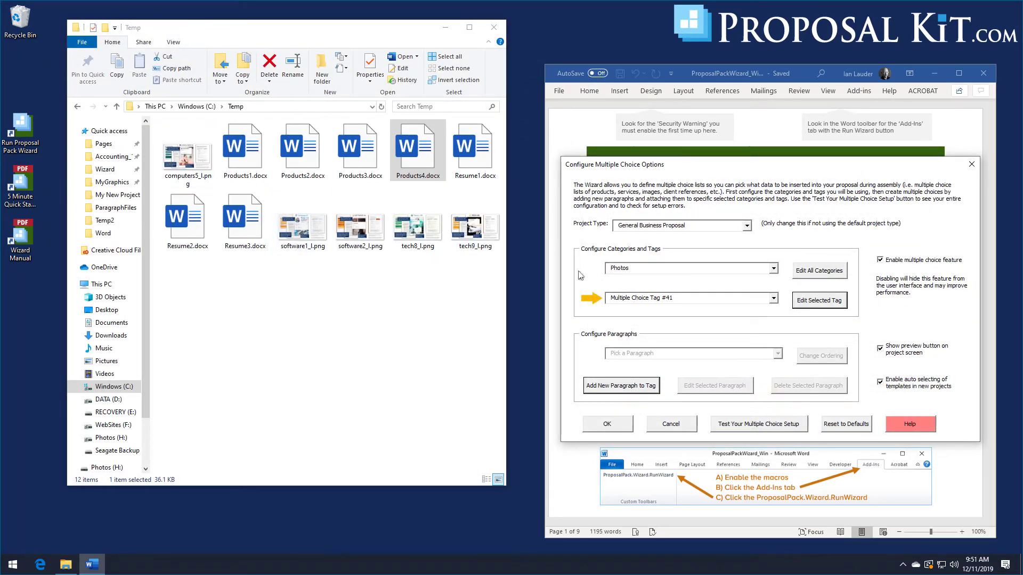
Add a paragraph titled "Computers 5" to Multiple Choice Tag #41 using the image C:\Temp\computers5_l.png
{"action": "left_click", "coordinate": [618, 386]}
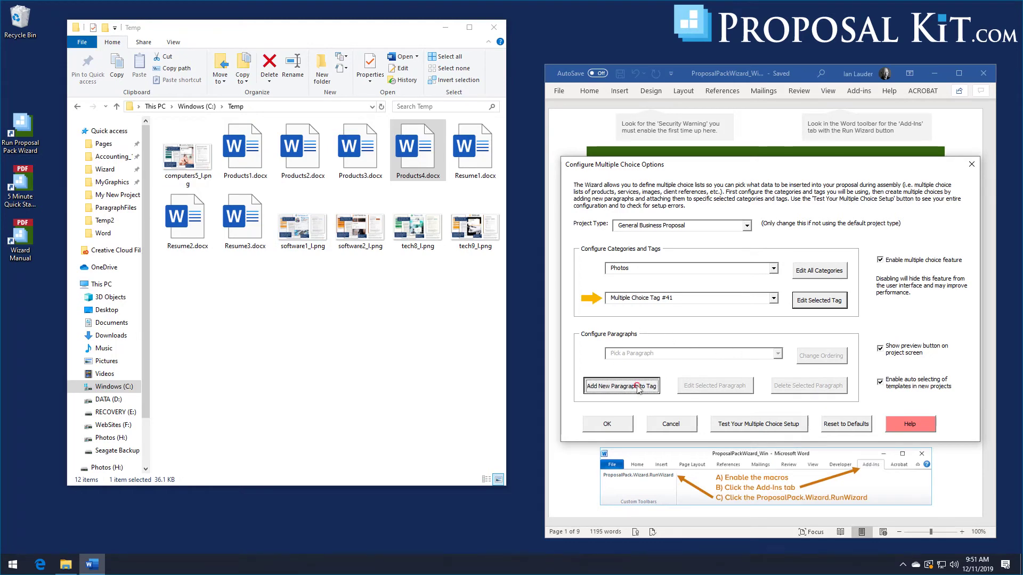
{"action": "left_click", "coordinate": [603, 287]}
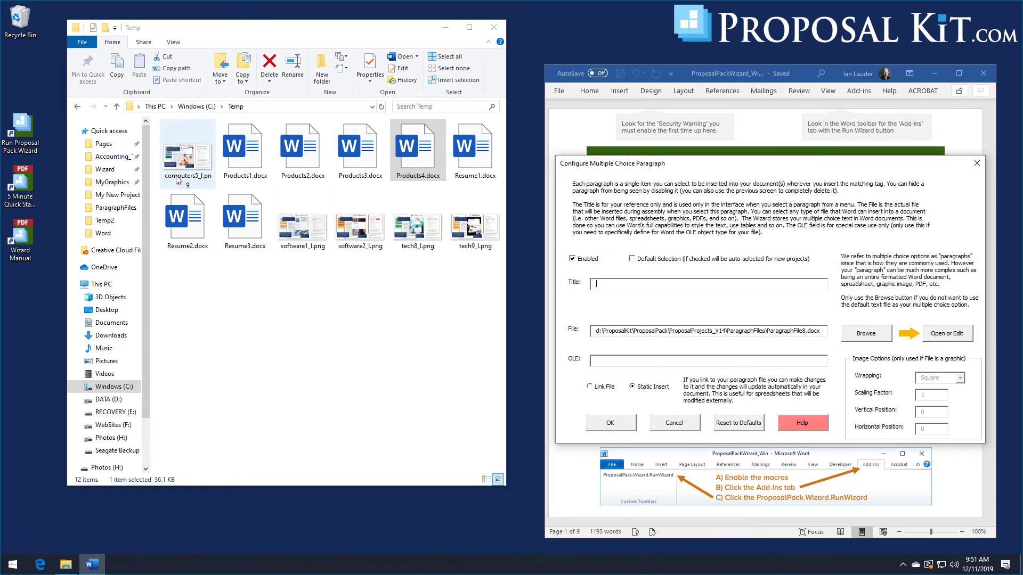
{"action": "left_click", "coordinate": [607, 285]}
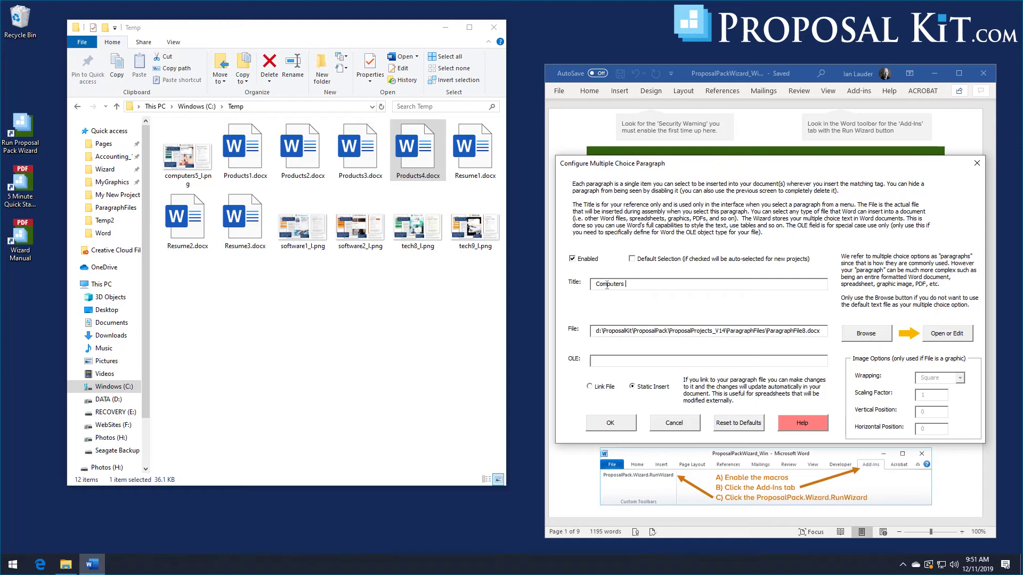
{"action": "left_click", "coordinate": [873, 334]}
{"action": "double_click", "coordinate": [623, 249]}
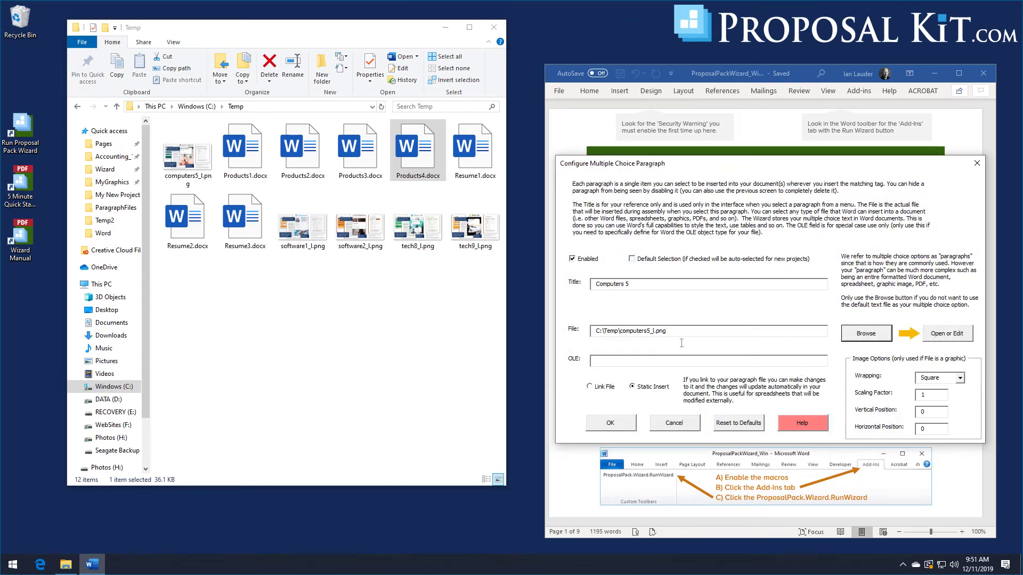
{"action": "left_click", "coordinate": [960, 378]}
{"action": "left_click", "coordinate": [966, 384]}
{"action": "left_click", "coordinate": [609, 426]}
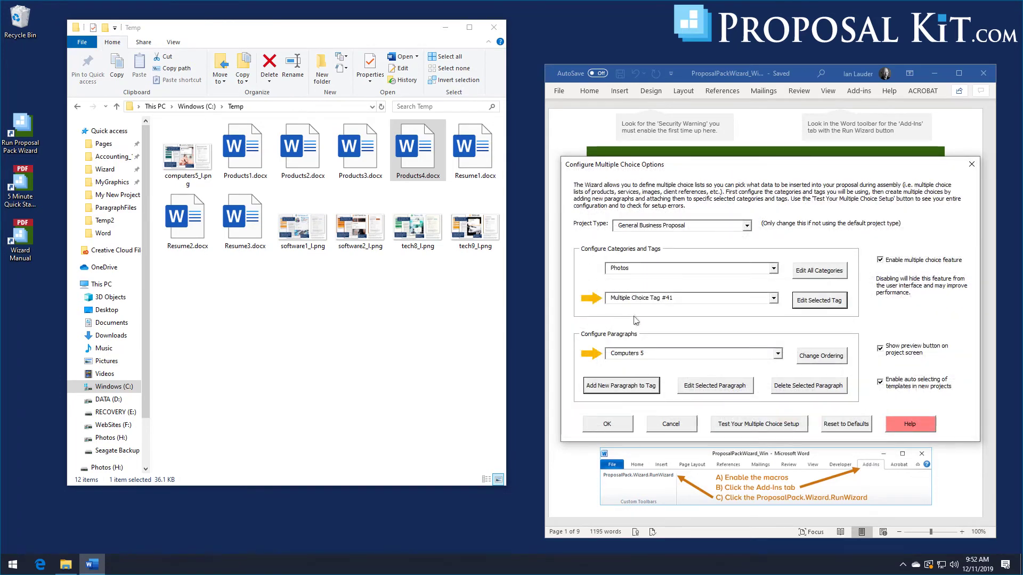
Add a paragraph titled "Software 1" to the tag using the image C:\Temp\software1_l.png
{"action": "left_click", "coordinate": [626, 386]}
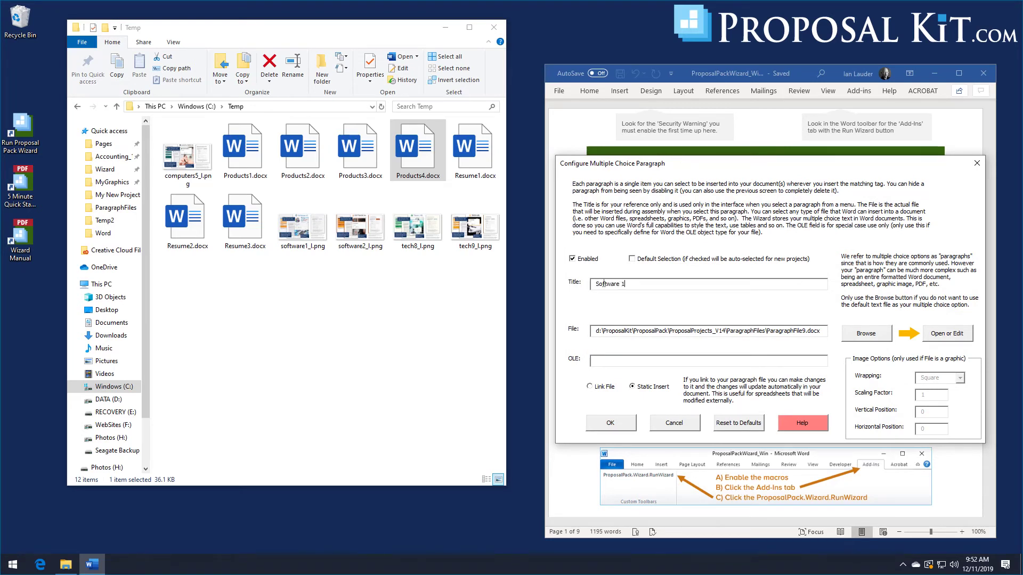
{"action": "left_click", "coordinate": [866, 332]}
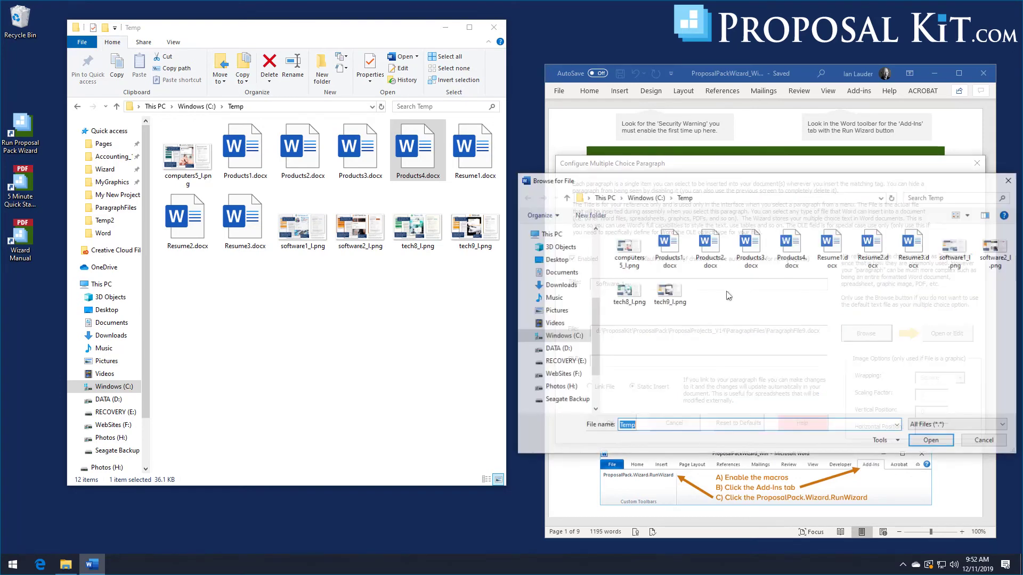
{"action": "left_click", "coordinate": [955, 246]}
{"action": "double_click", "coordinate": [955, 246]}
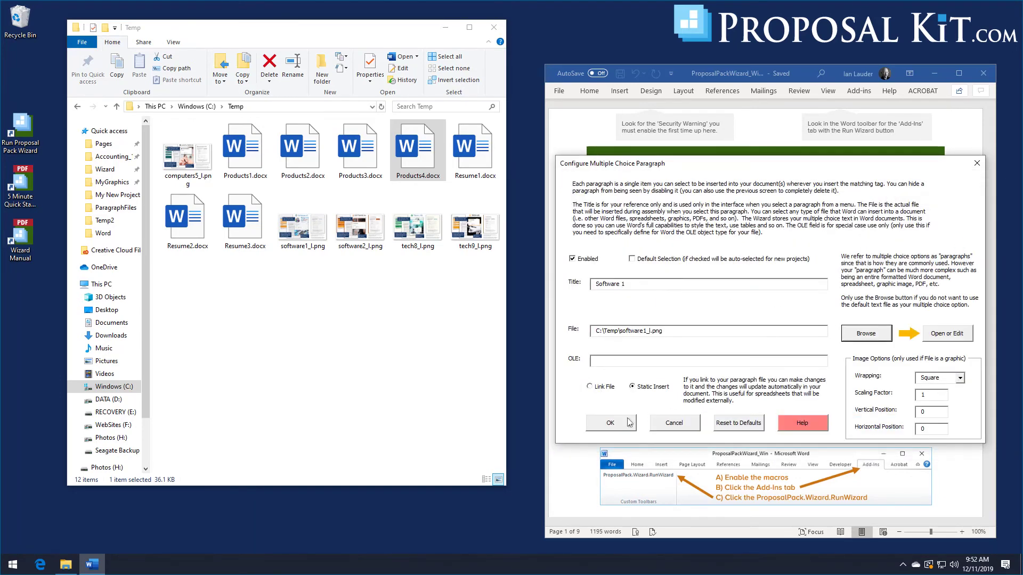
{"action": "left_click", "coordinate": [607, 424]}
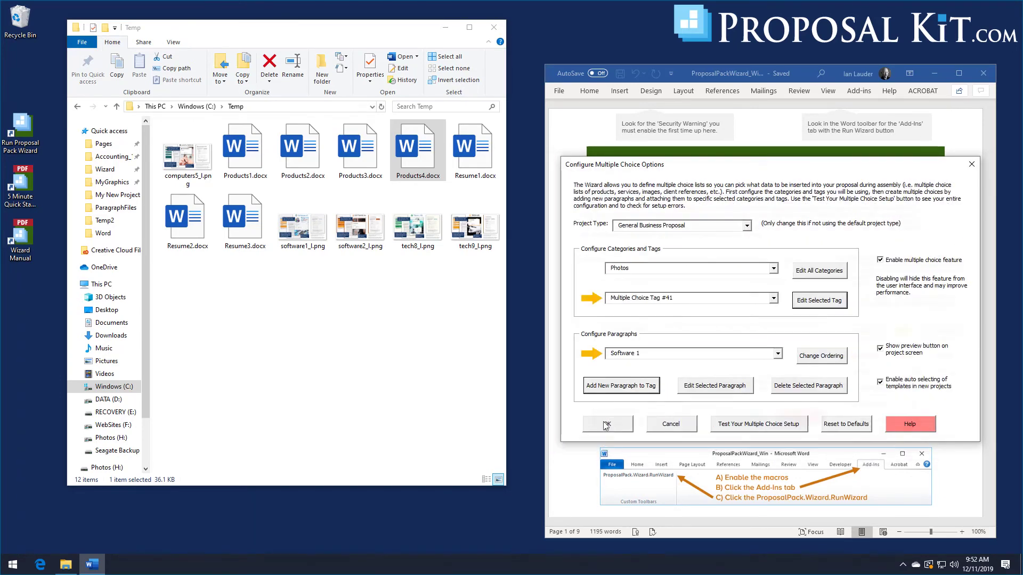
Add a paragraph titled "Software 2" to the tag using the image C:\Temp\software2_l.png
{"action": "left_click", "coordinate": [624, 388]}
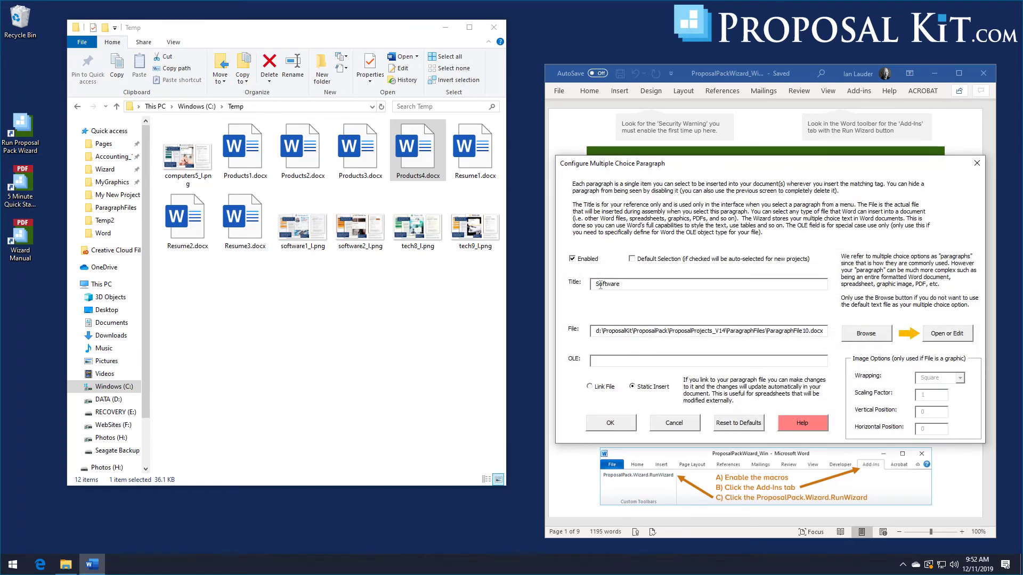
{"action": "left_click", "coordinate": [865, 333]}
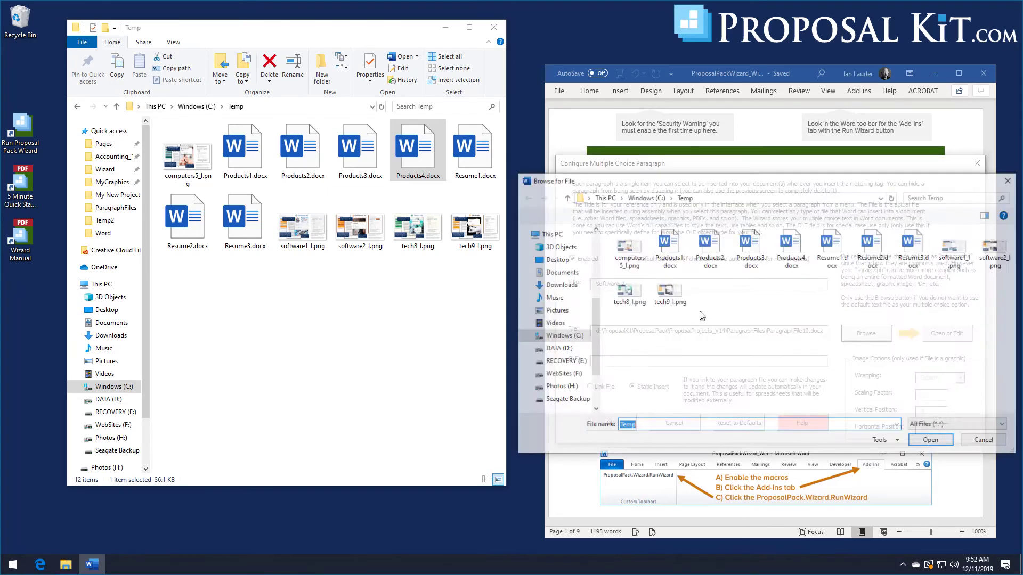
{"action": "double_click", "coordinate": [1011, 254]}
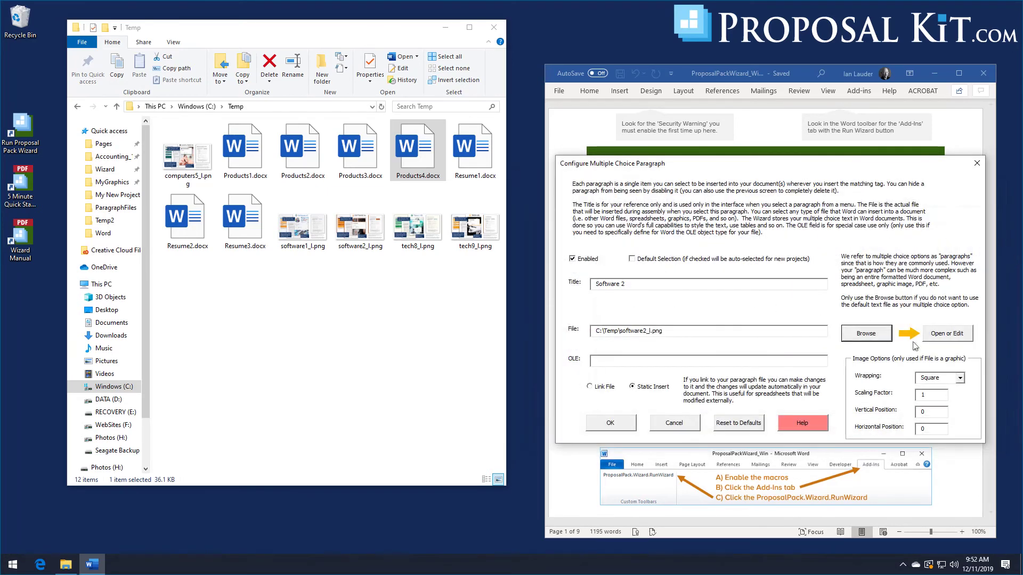
{"action": "left_click", "coordinate": [621, 424]}
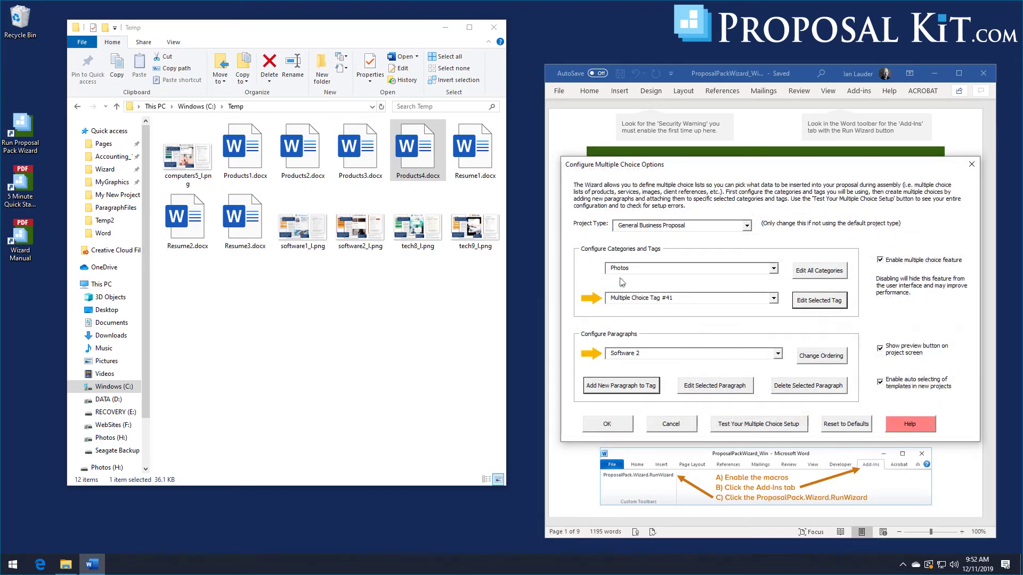
Add a paragraph titled "Tech 8" to the tag using the image C:\Temp\tech8_l.png
{"action": "left_click", "coordinate": [630, 386]}
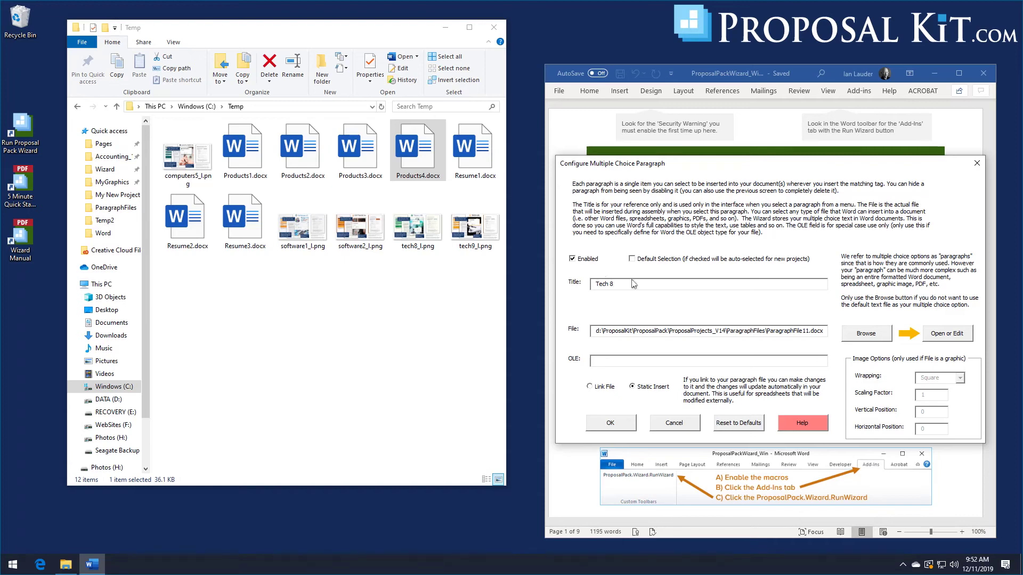
{"action": "left_click", "coordinate": [865, 334]}
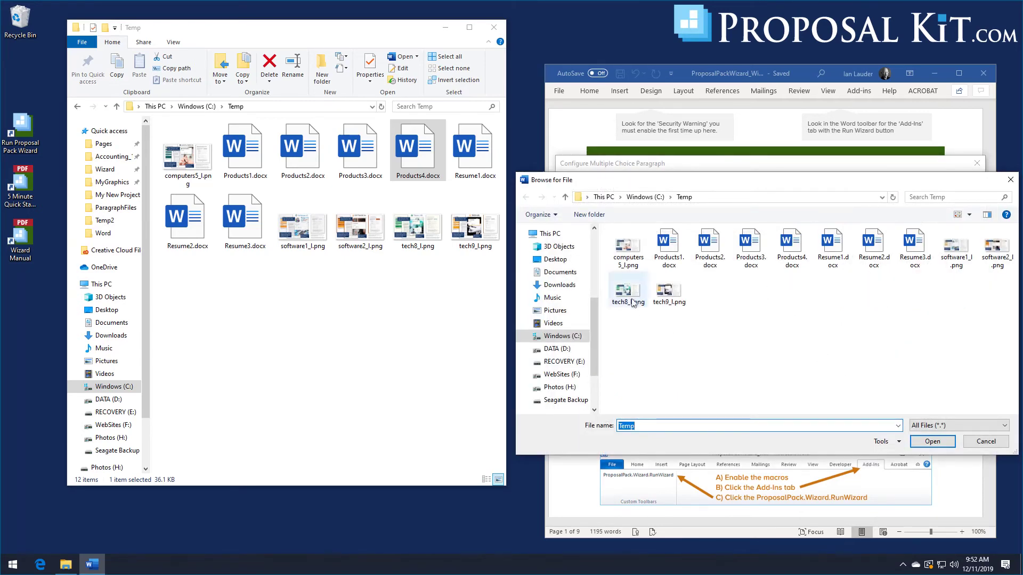
{"action": "double_click", "coordinate": [629, 293]}
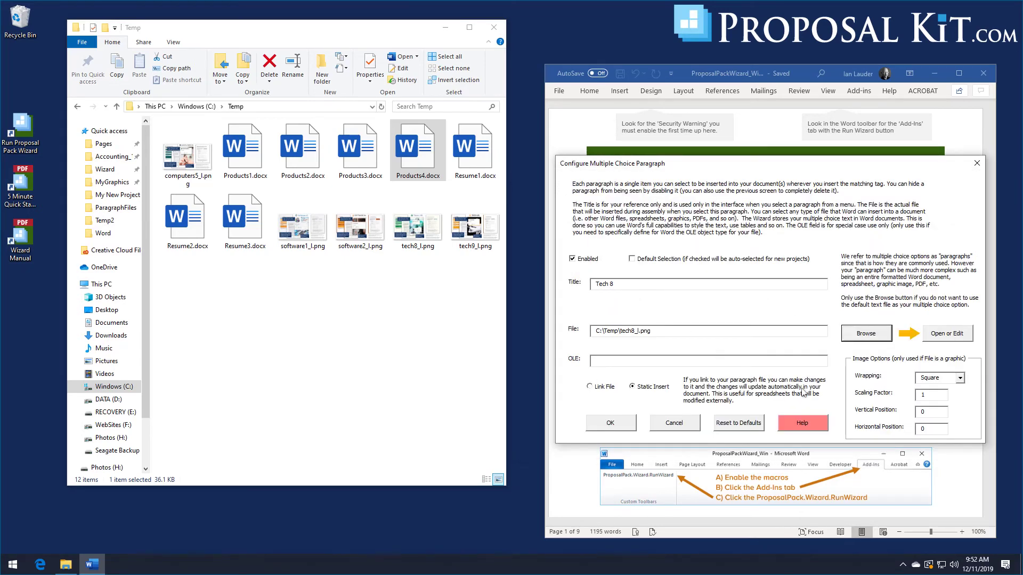
{"action": "left_click", "coordinate": [628, 425]}
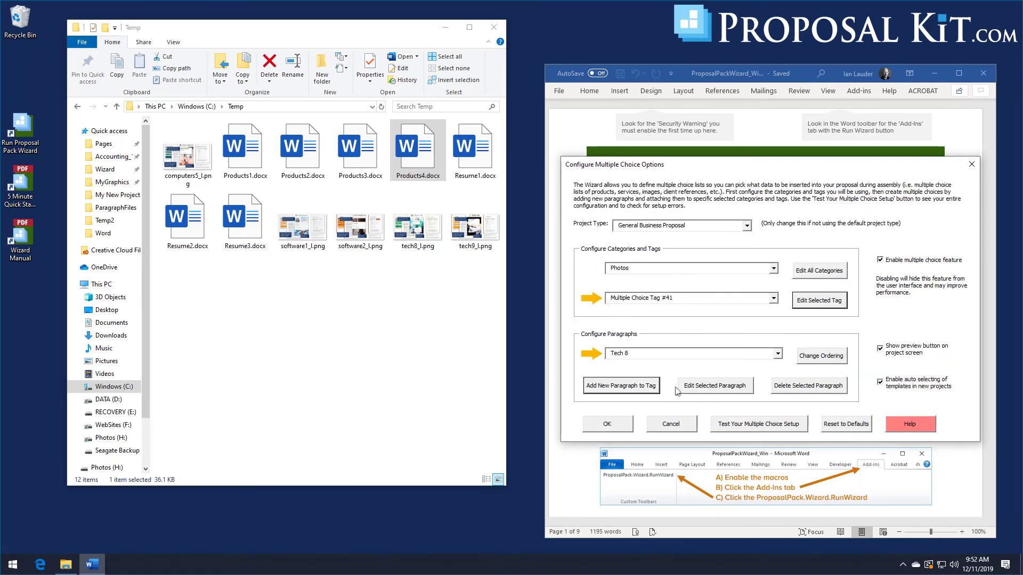
Add a paragraph titled "Tech 9" to Multiple Choice Tag #41 using the image C:\Temp\tech9_l.png
{"action": "left_click", "coordinate": [628, 385]}
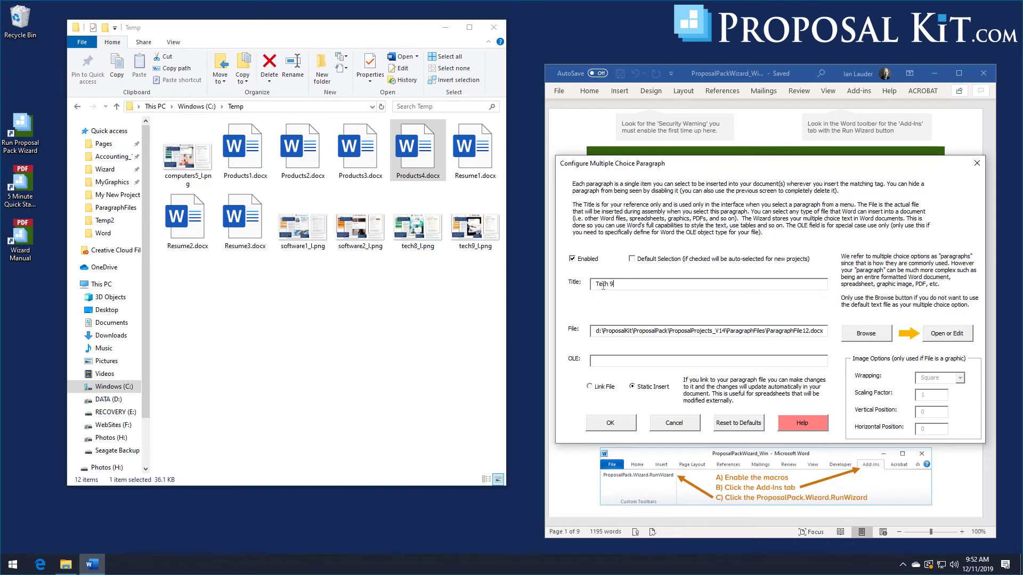
{"action": "left_click", "coordinate": [866, 333]}
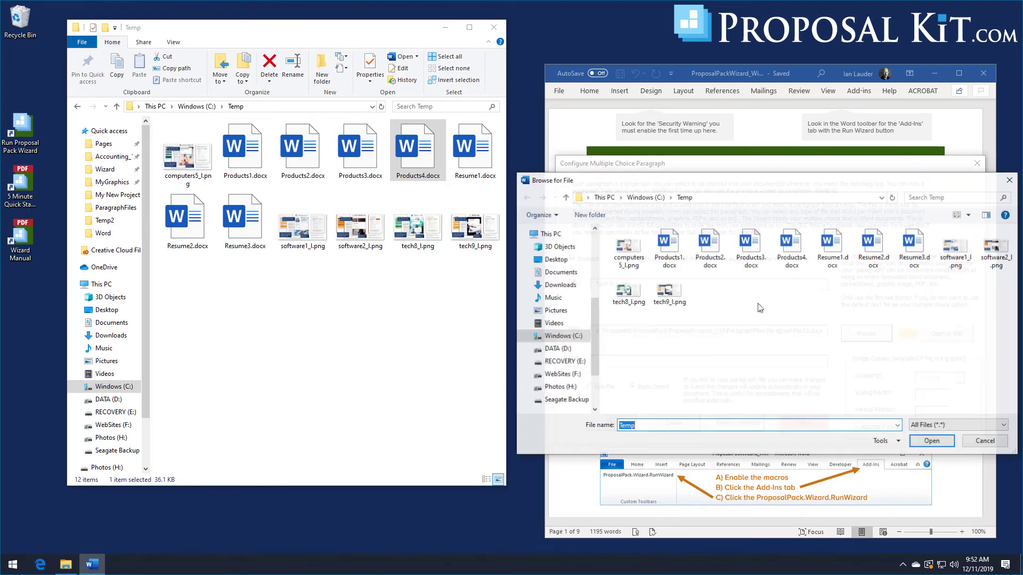
{"action": "left_click", "coordinate": [675, 298]}
{"action": "double_click", "coordinate": [675, 298]}
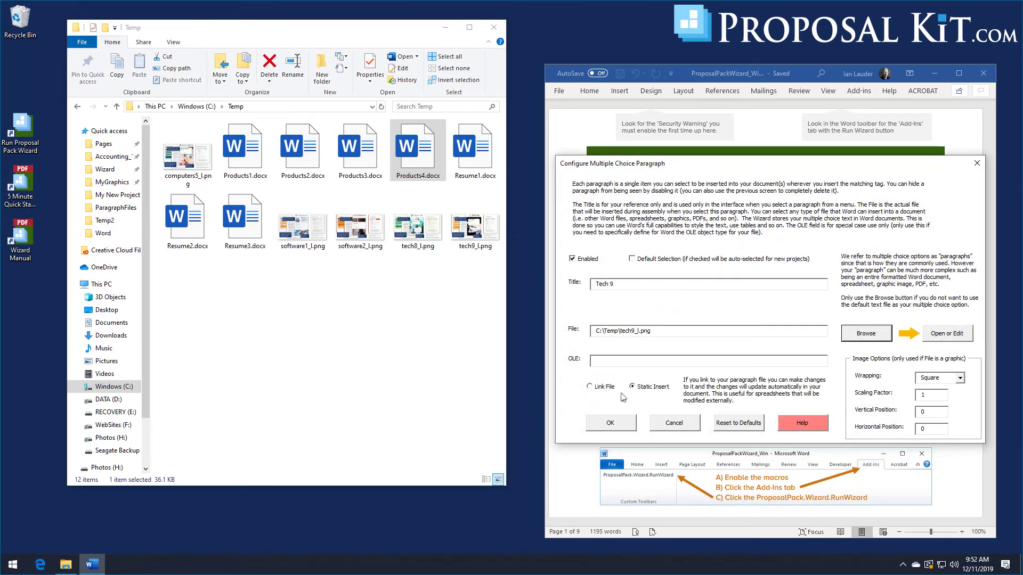
{"action": "left_click", "coordinate": [607, 425]}
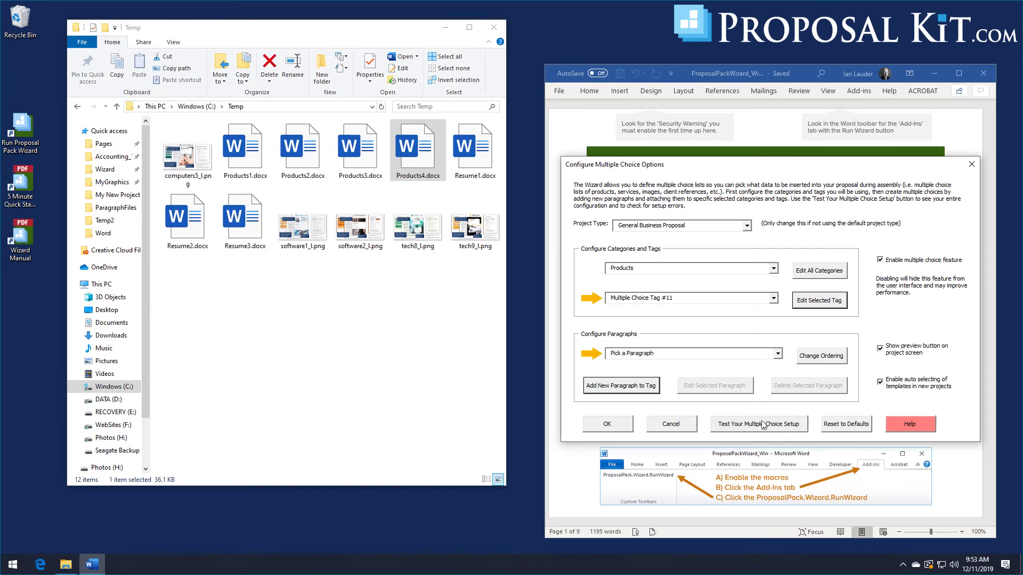
Test the multiple choice setup and review the resumes and product images inserted in the generated test document
{"action": "left_click", "coordinate": [493, 27]}
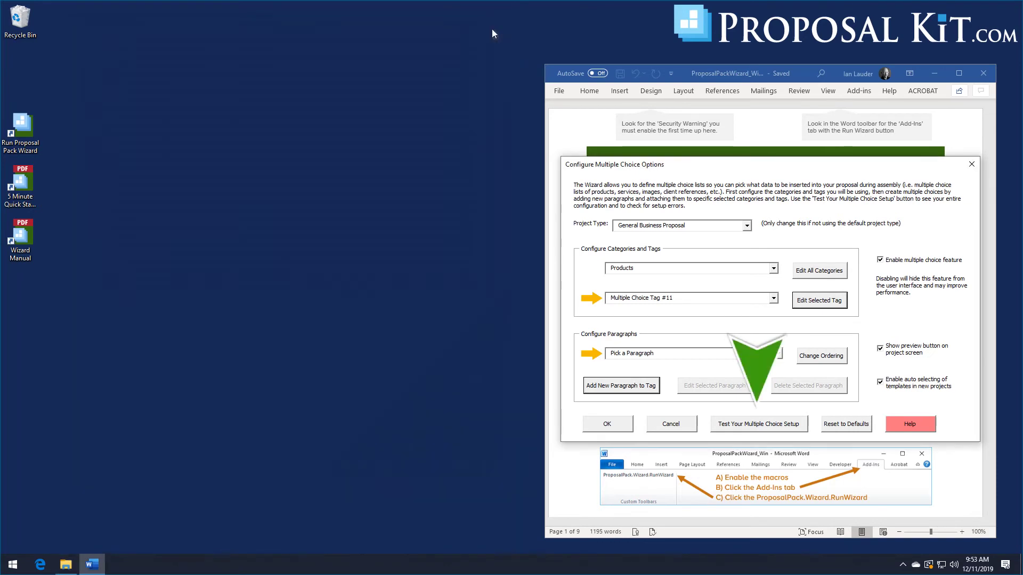
{"action": "left_click", "coordinate": [768, 427]}
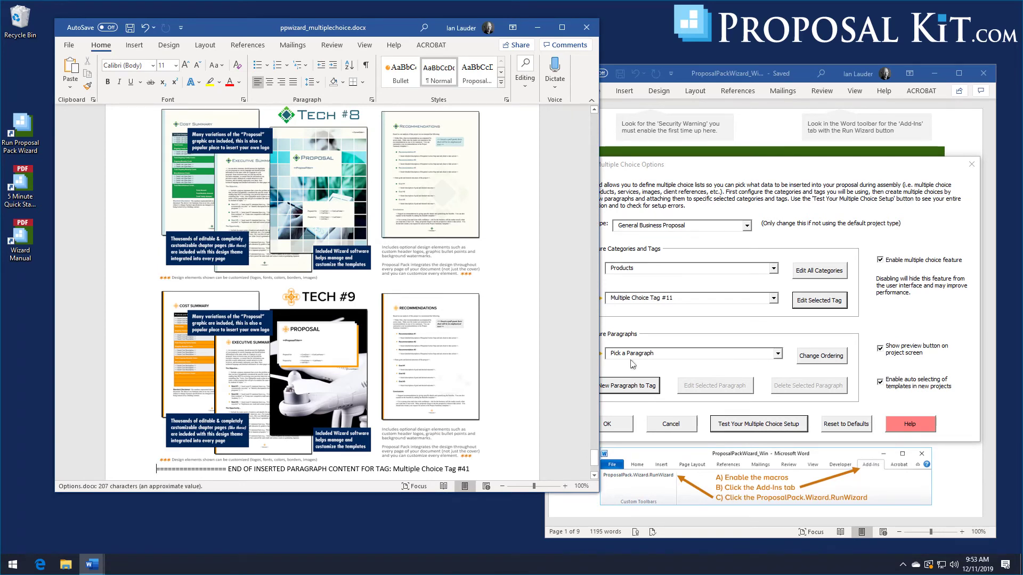
{"action": "left_click_drag", "start_coordinate": [593, 457], "coordinate": [623, 354]}
{"action": "left_click", "coordinate": [403, 259]}
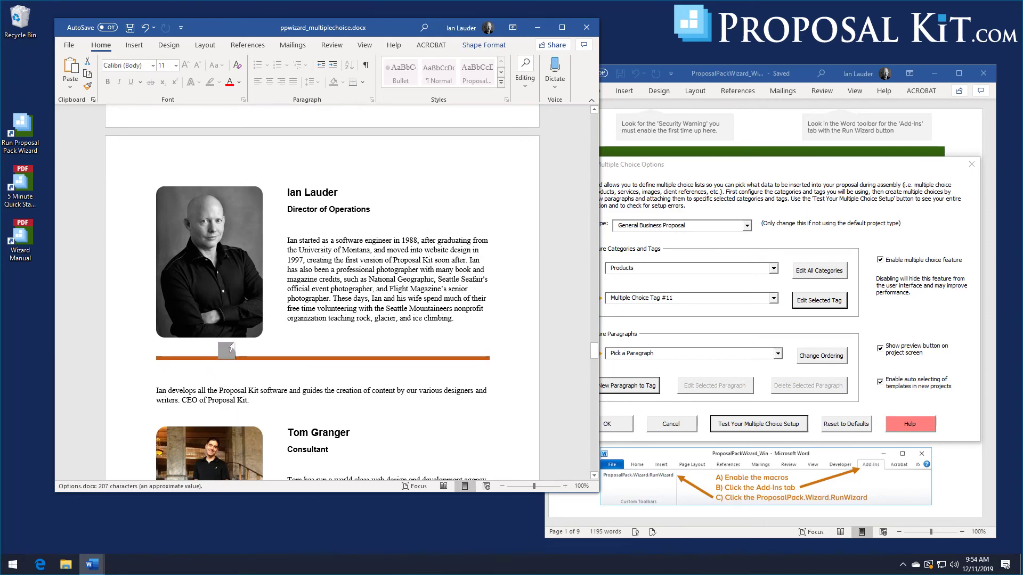
{"action": "scroll", "coordinate": [241, 356], "scroll_direction": "down", "scroll_amount": 4}
{"action": "scroll", "coordinate": [241, 356], "scroll_direction": "down", "scroll_amount": 20}
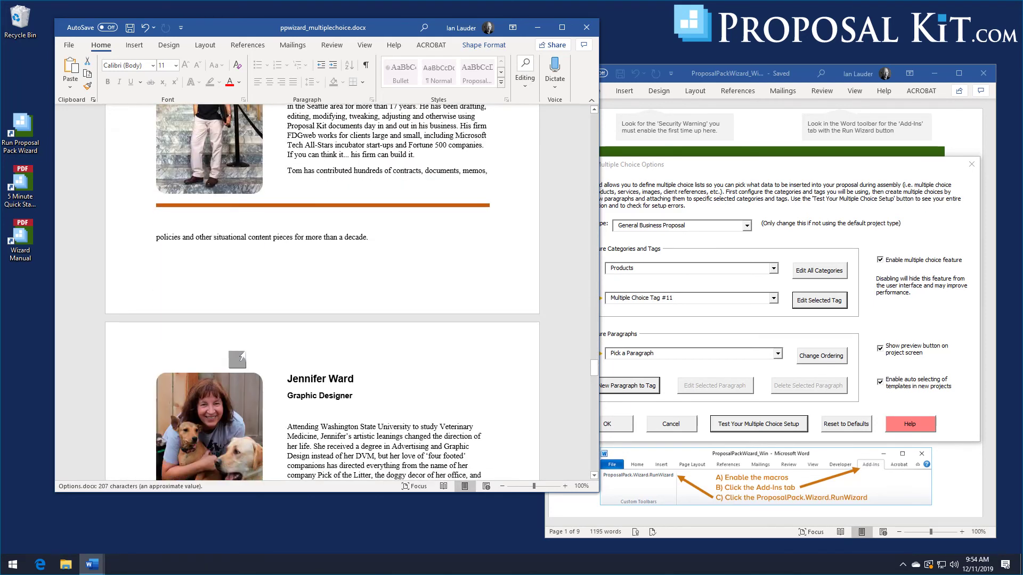
{"action": "scroll", "coordinate": [241, 357], "scroll_direction": "down", "scroll_amount": 15}
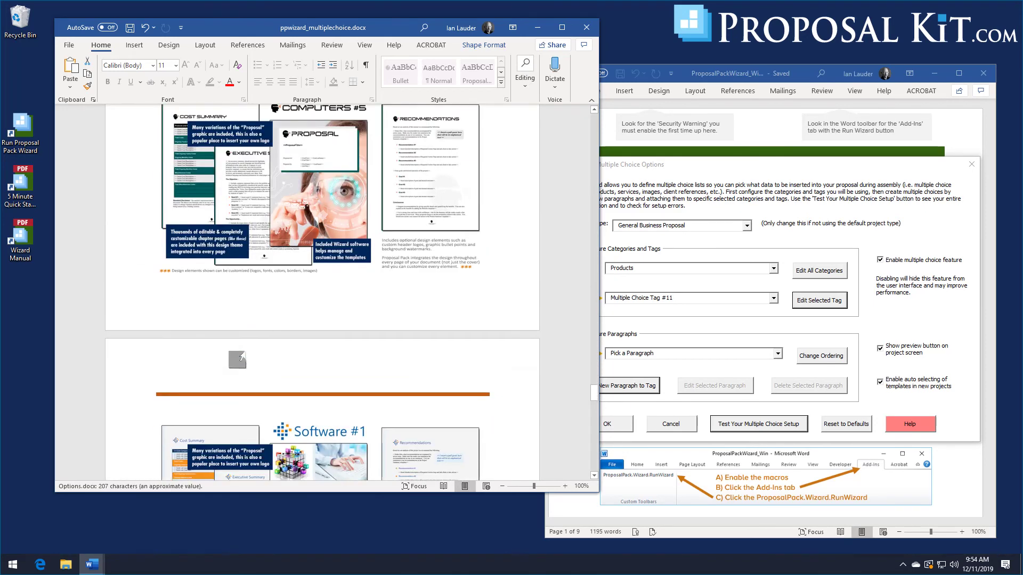
{"action": "scroll", "coordinate": [237, 360], "scroll_direction": "down", "scroll_amount": 12}
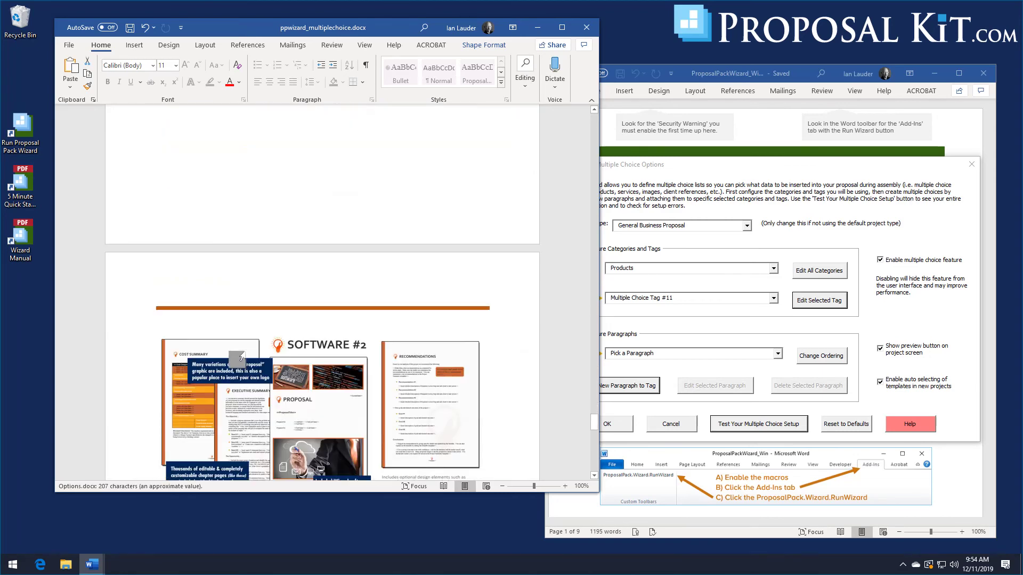
{"action": "left_click", "coordinate": [585, 26]}
Save the multiple choice options and master preferences, and start a new project
{"action": "left_click", "coordinate": [606, 424]}
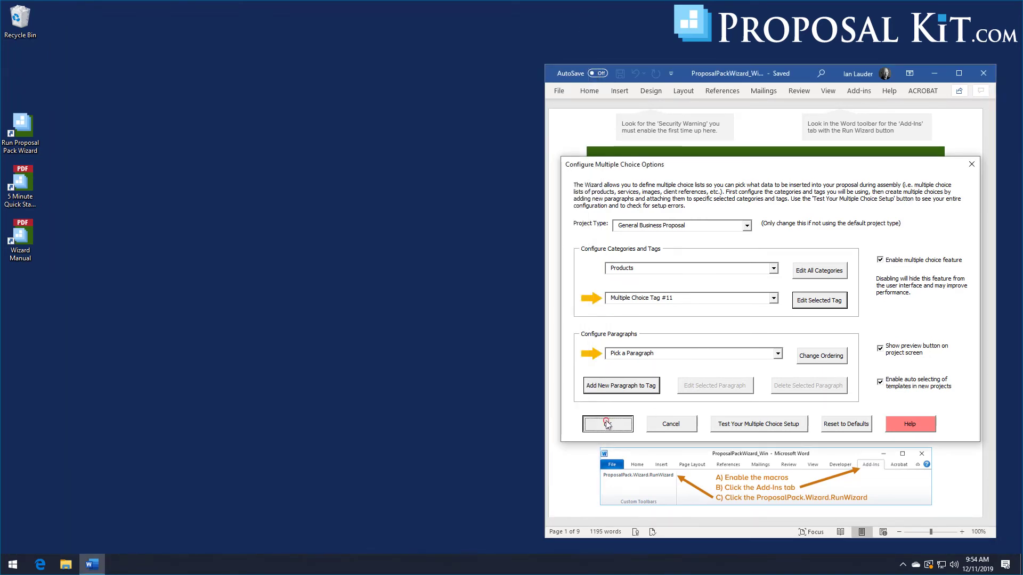
{"action": "left_click", "coordinate": [646, 438]}
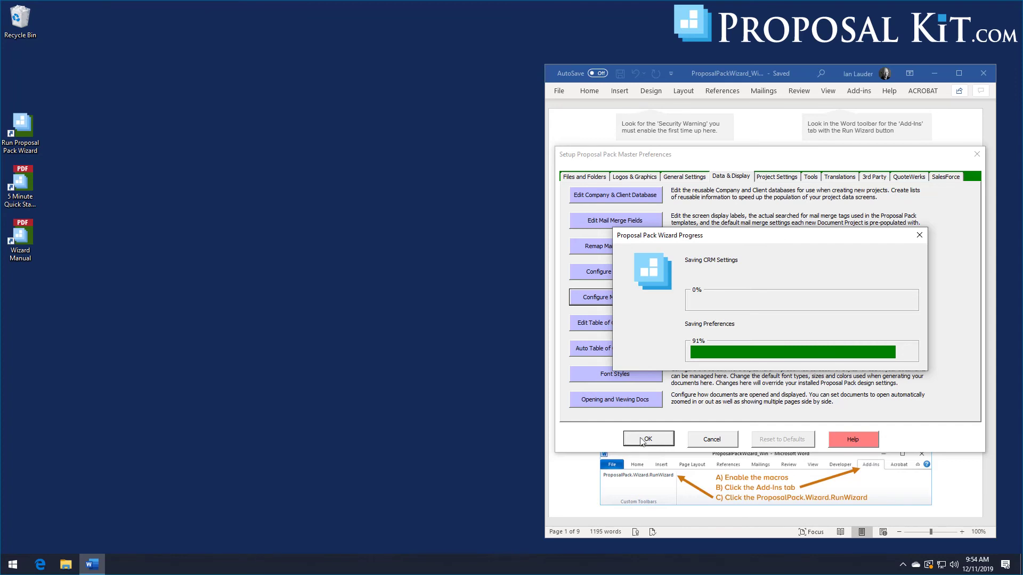
{"action": "left_click", "coordinate": [719, 188]}
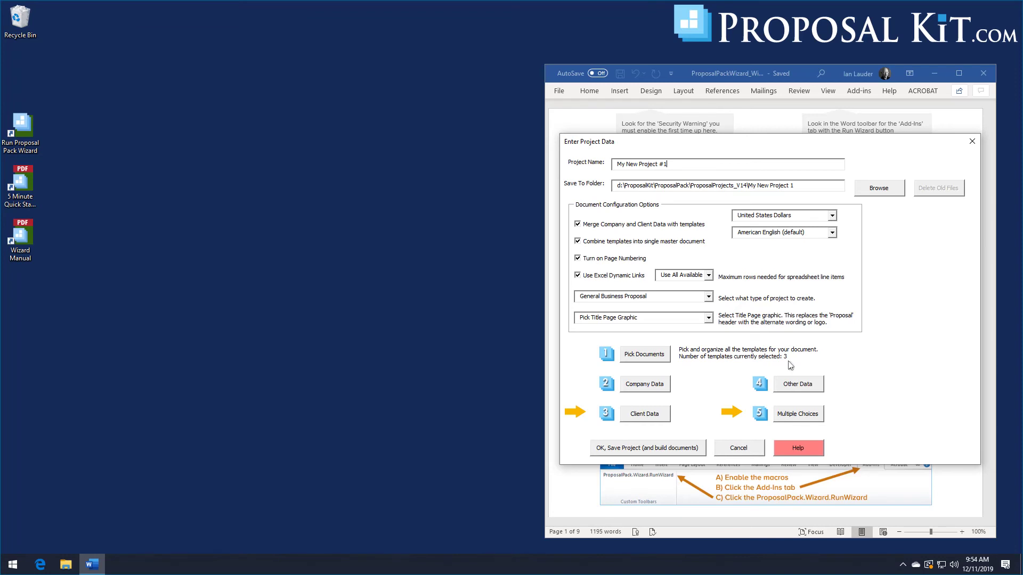
Turn off Excel Dynamic Links for My New Project #1 and check its list of selected templates
{"action": "left_click", "coordinate": [614, 276]}
{"action": "left_click", "coordinate": [653, 355]}
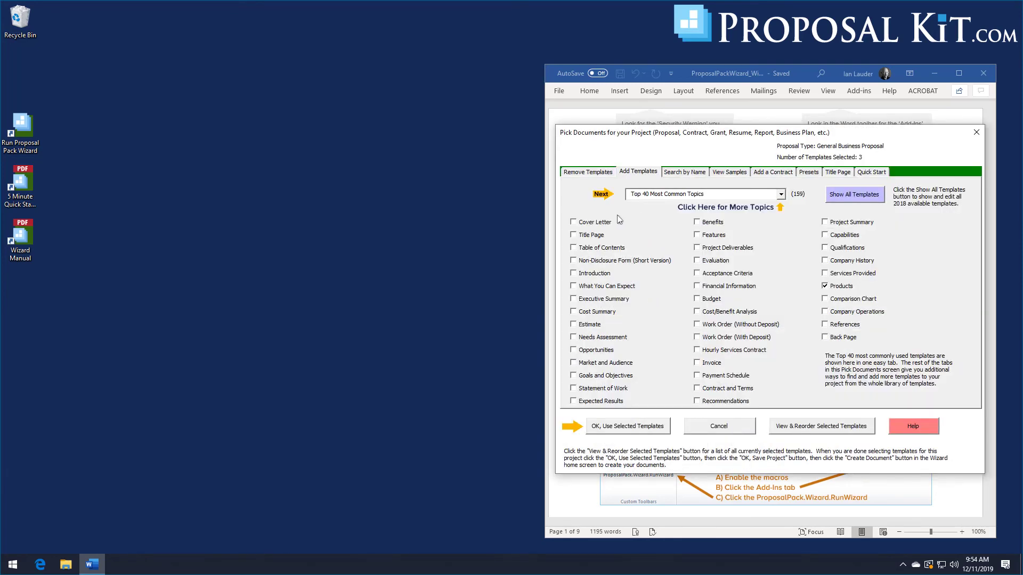
{"action": "left_click", "coordinate": [824, 429]}
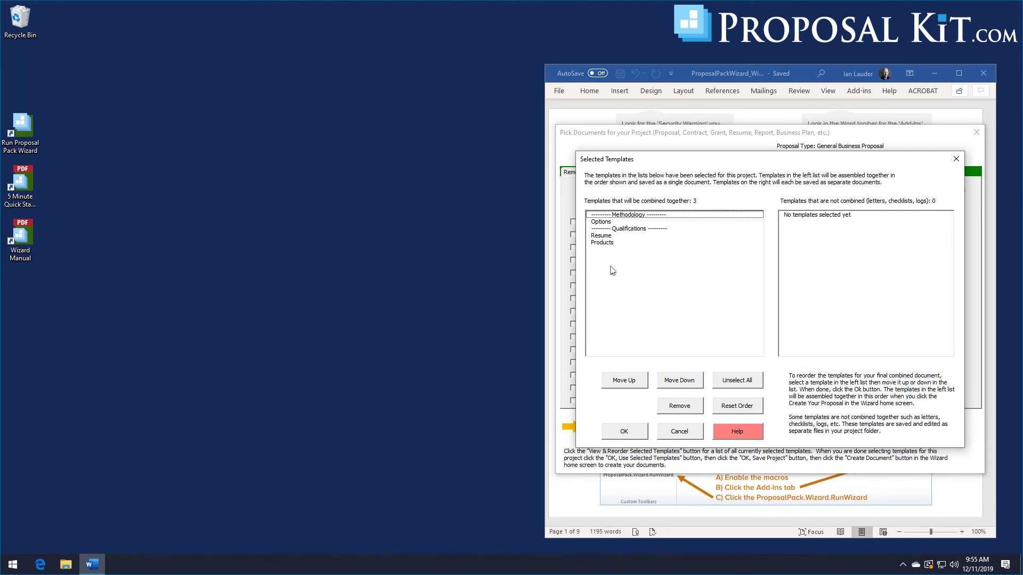
{"action": "left_click", "coordinate": [634, 434]}
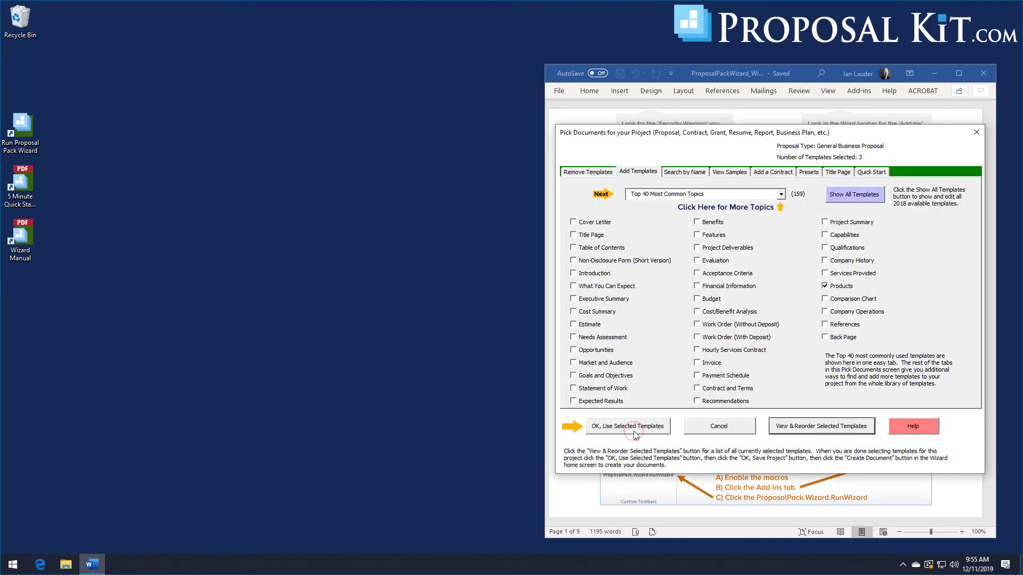
Add the Cover Letter, Title Page, Back Page, Executive Summary and Cost Summary templates to the project
{"action": "left_click", "coordinate": [595, 224]}
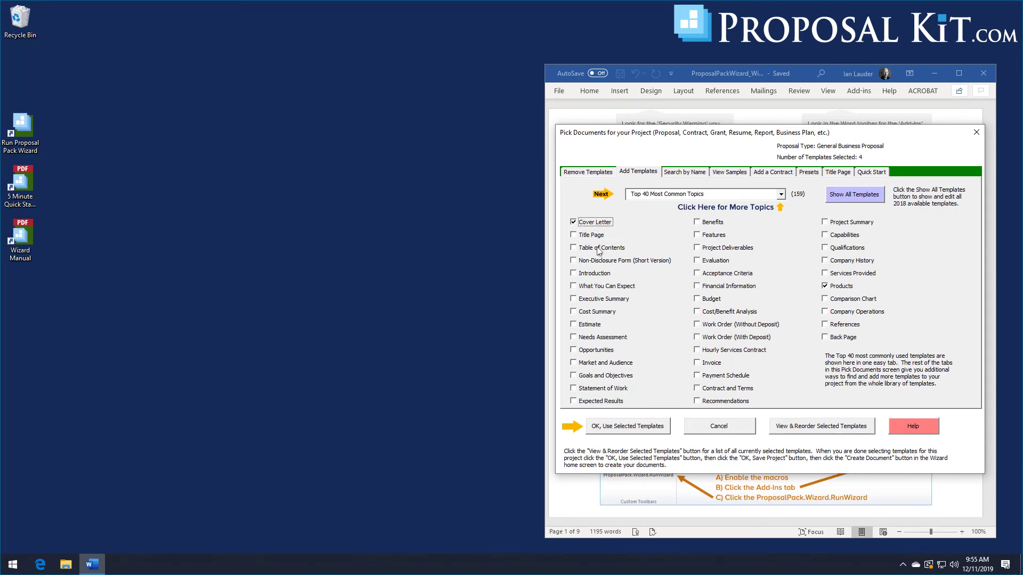
{"action": "left_click", "coordinate": [585, 237]}
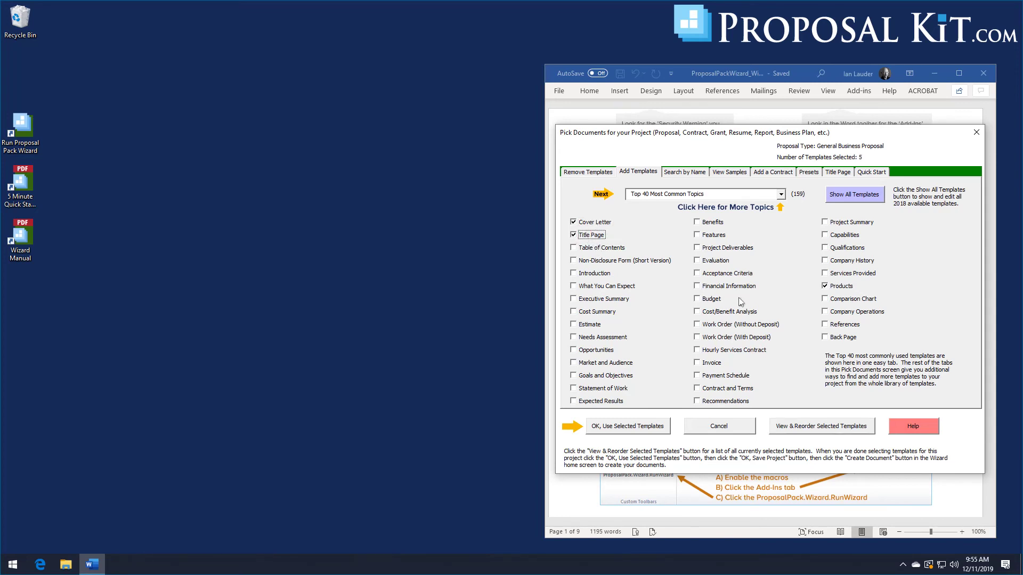
{"action": "left_click", "coordinate": [830, 339]}
{"action": "left_click", "coordinate": [600, 301]}
{"action": "left_click", "coordinate": [596, 314]}
Reorder the selected templates so Products comes before Options under Methodology, and accept the template selection
{"action": "left_click", "coordinate": [839, 431]}
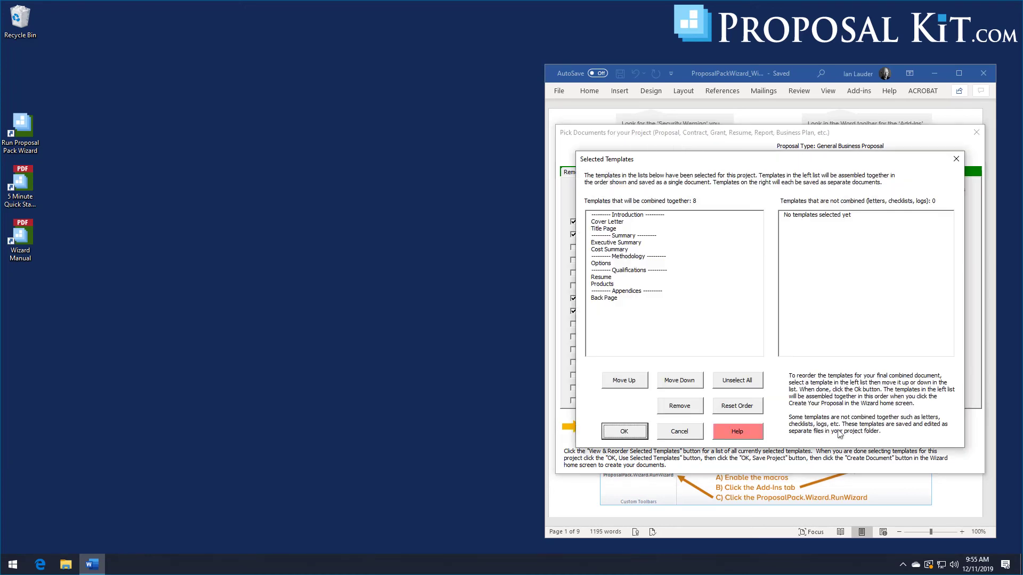
{"action": "left_click", "coordinate": [604, 285]}
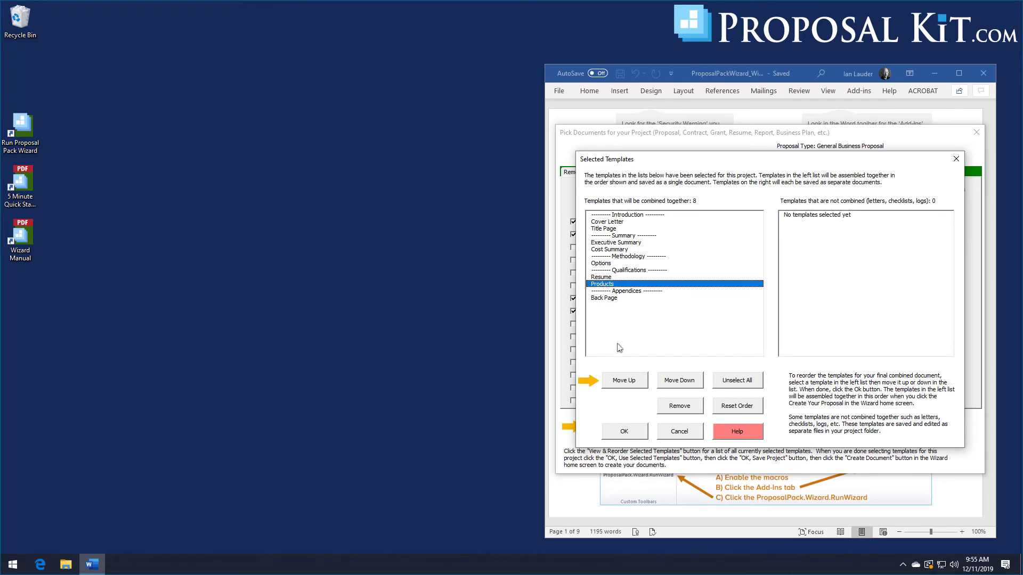
{"action": "left_click", "coordinate": [627, 385]}
{"action": "left_click", "coordinate": [627, 385]}
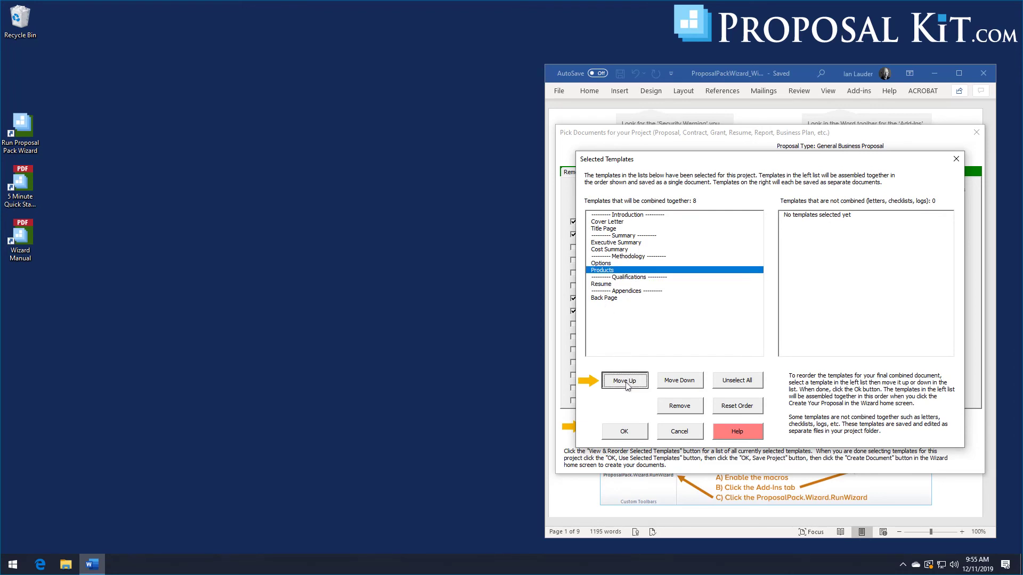
{"action": "left_click", "coordinate": [627, 385]}
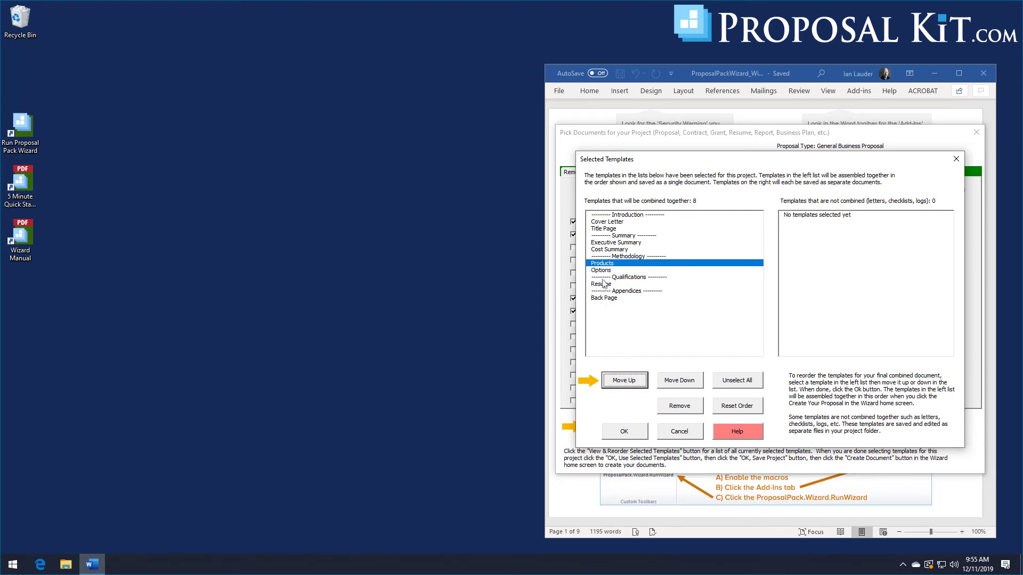
{"action": "left_click", "coordinate": [601, 263]}
{"action": "left_click", "coordinate": [627, 435]}
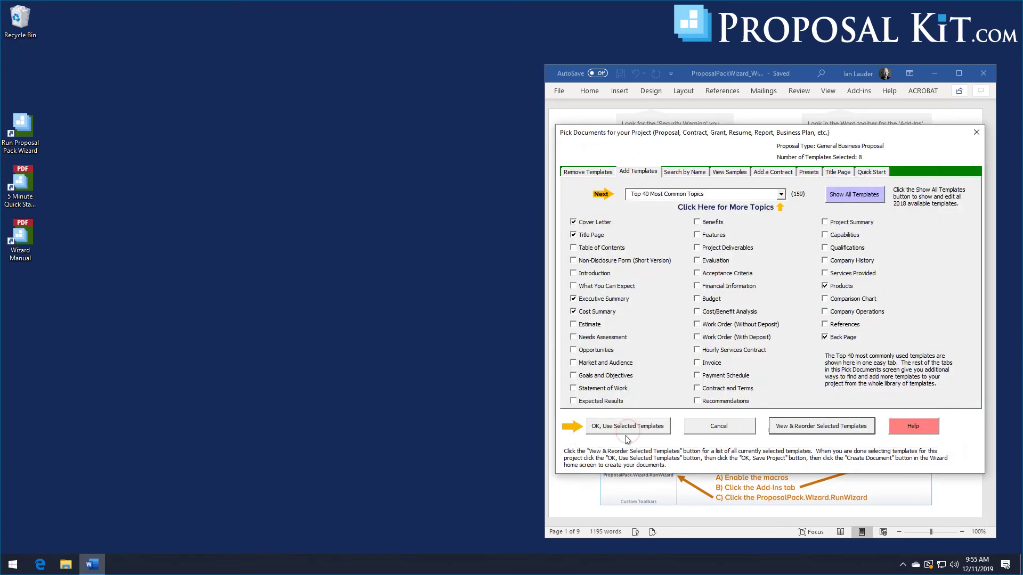
{"action": "left_click", "coordinate": [619, 428]}
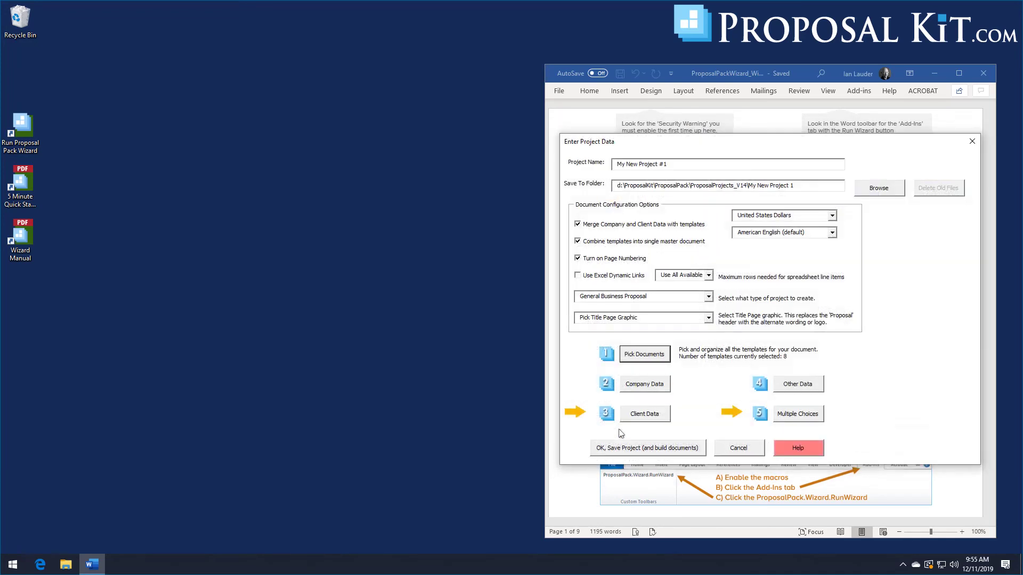
Review and accept the prefilled company information and client data for the project
{"action": "left_click", "coordinate": [645, 388]}
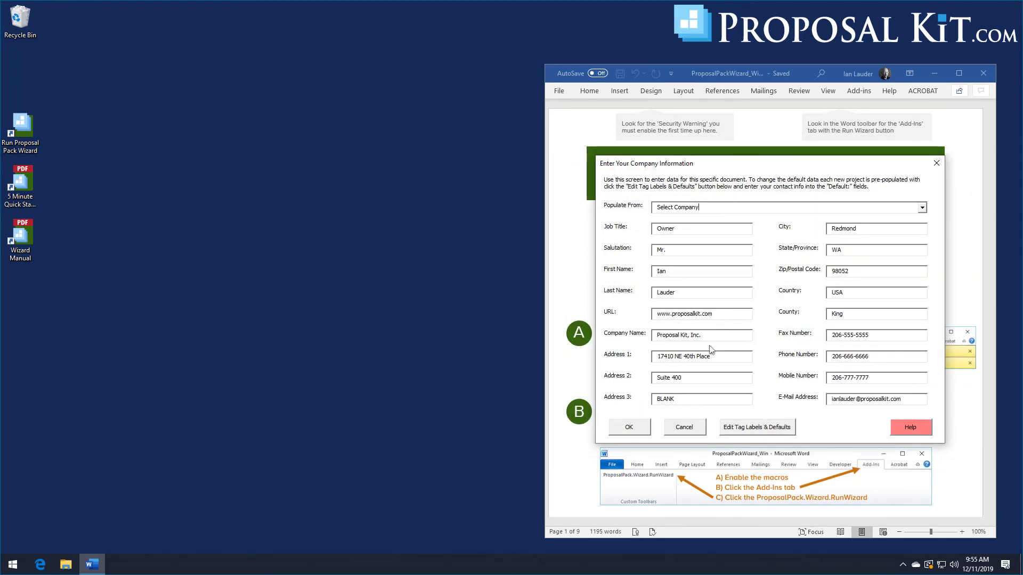
{"action": "left_click", "coordinate": [634, 426]}
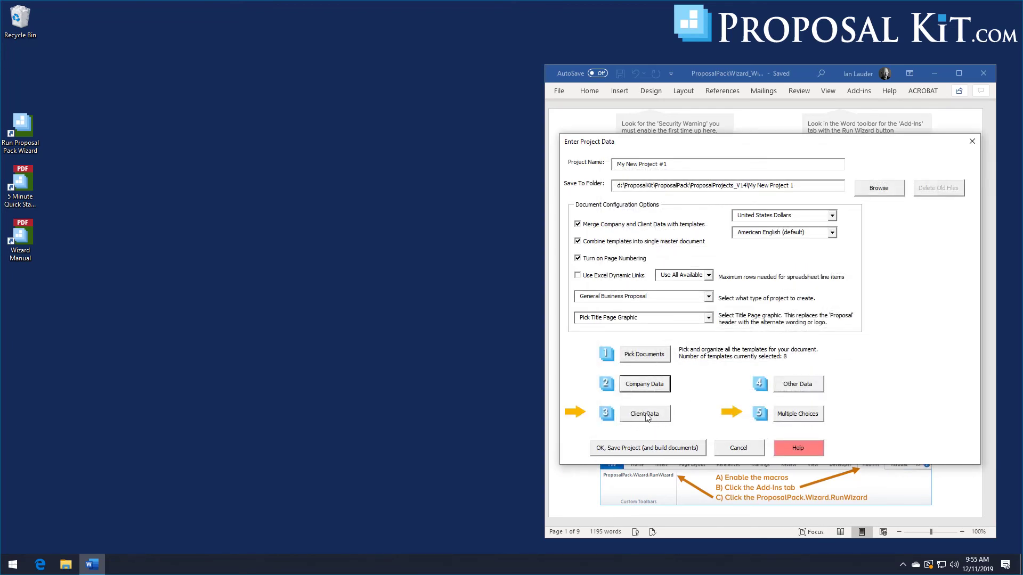
{"action": "left_click", "coordinate": [649, 417]}
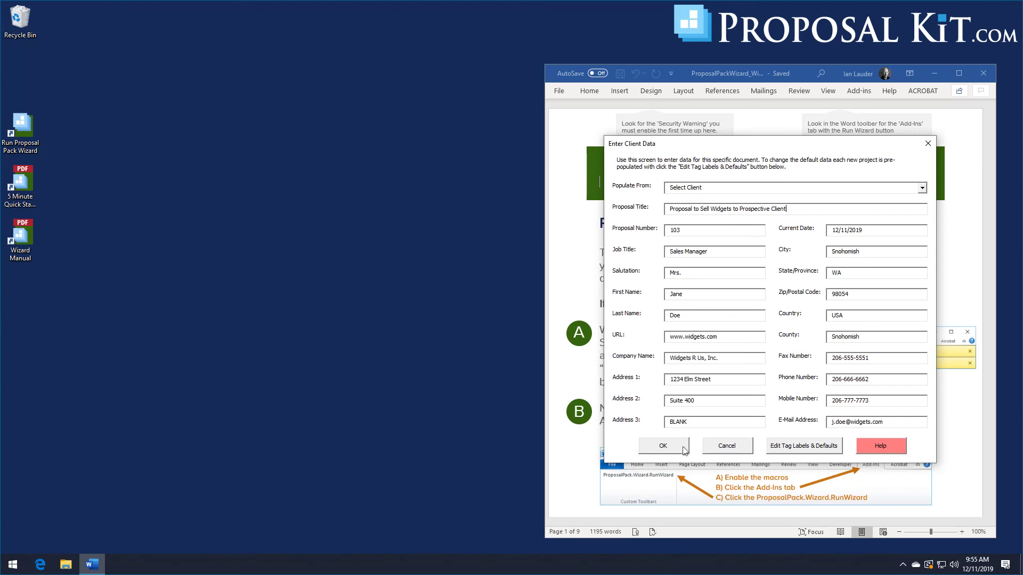
{"action": "left_click", "coordinate": [677, 450]}
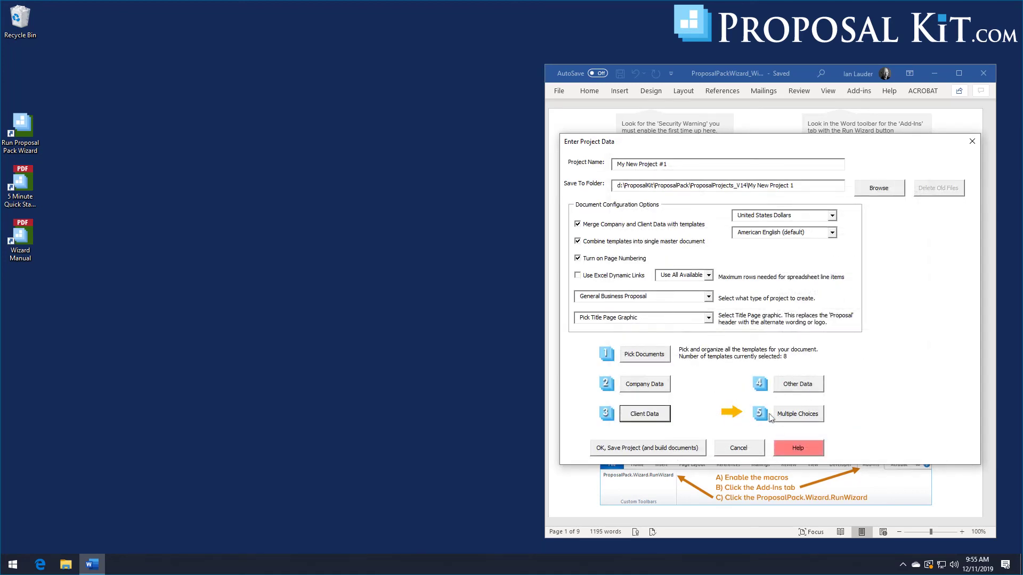
Look through the multiple choice items offered for the project in the Products, People and Photos categories
{"action": "left_click", "coordinate": [811, 419]}
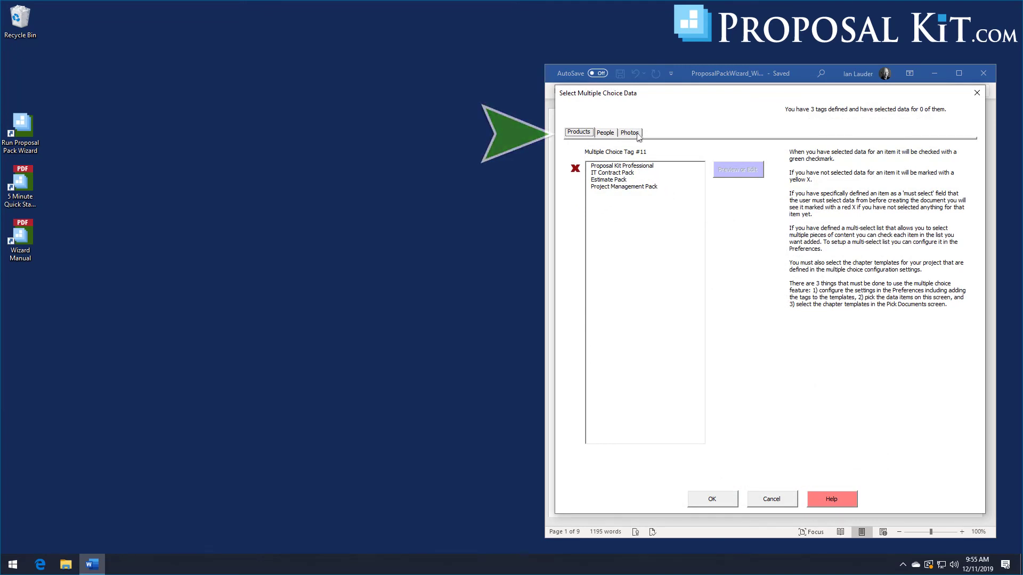
{"action": "left_click", "coordinate": [600, 134]}
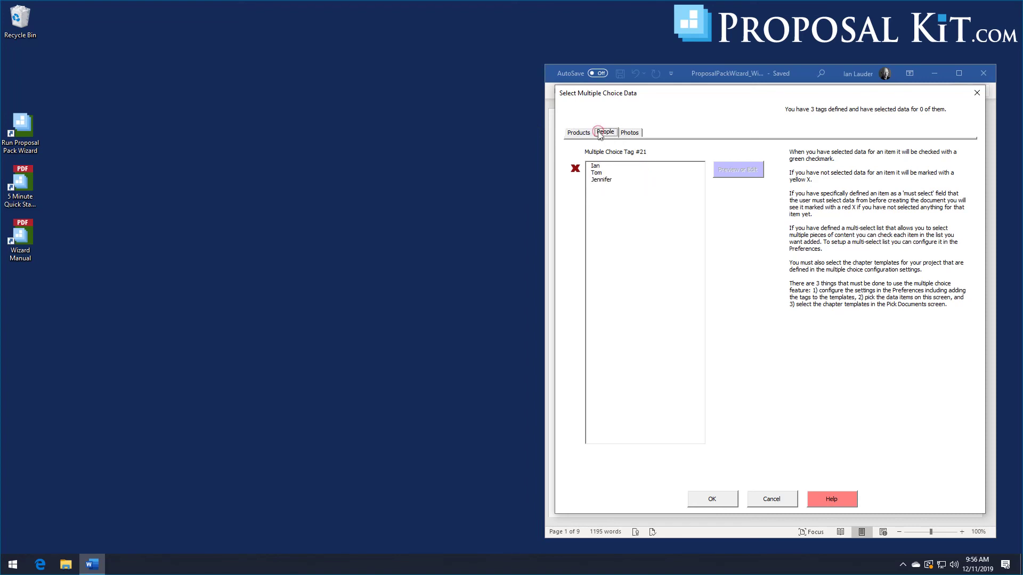
{"action": "key", "text": "Right"}
{"action": "left_click", "coordinate": [604, 133]}
{"action": "left_click", "coordinate": [578, 133]}
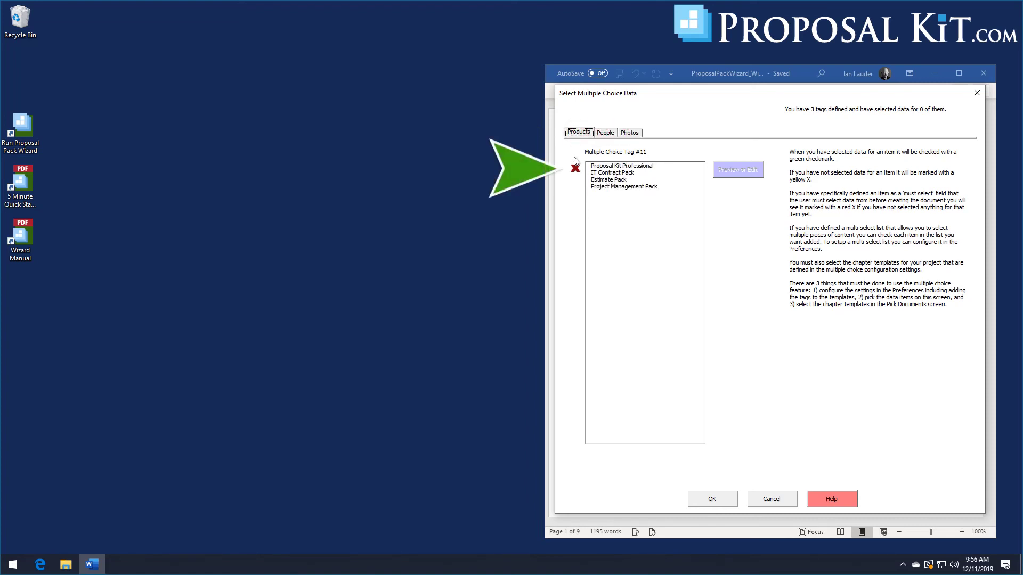
{"action": "left_click", "coordinate": [601, 137]}
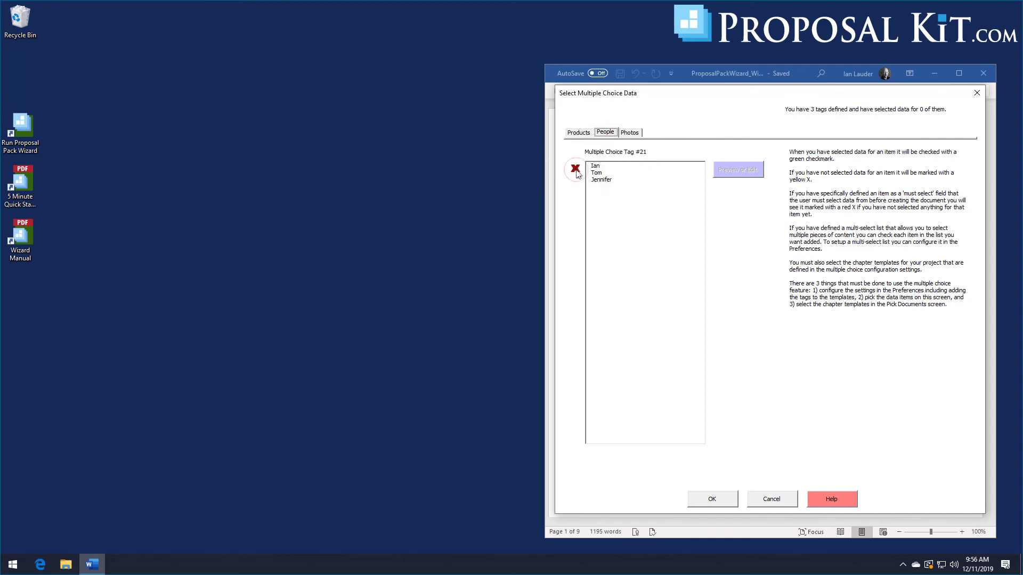
{"action": "left_click", "coordinate": [631, 133]}
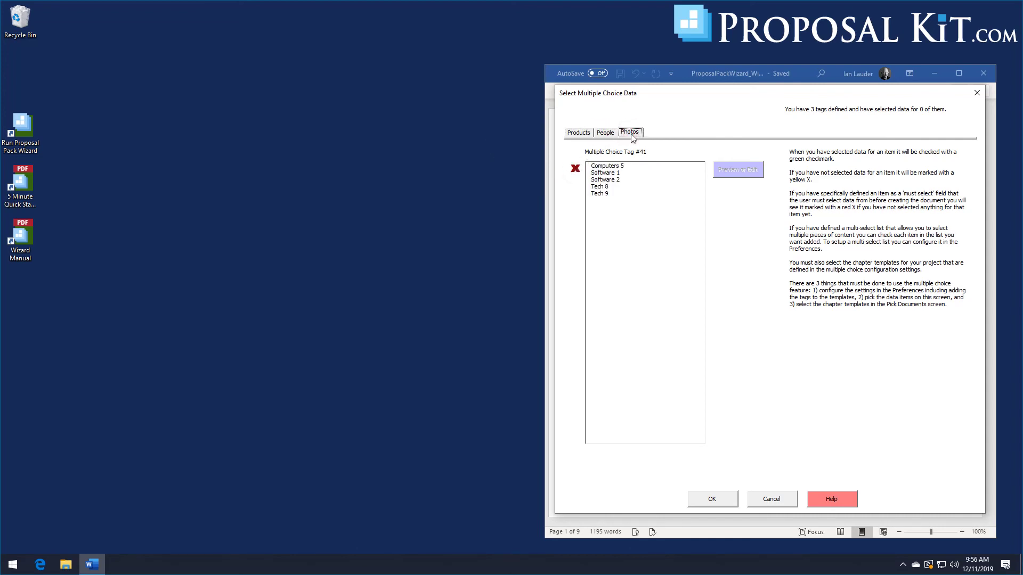
Select Proposal Kit Professional for Multiple Choice Tag #11 in the Products category
{"action": "left_click", "coordinate": [580, 136]}
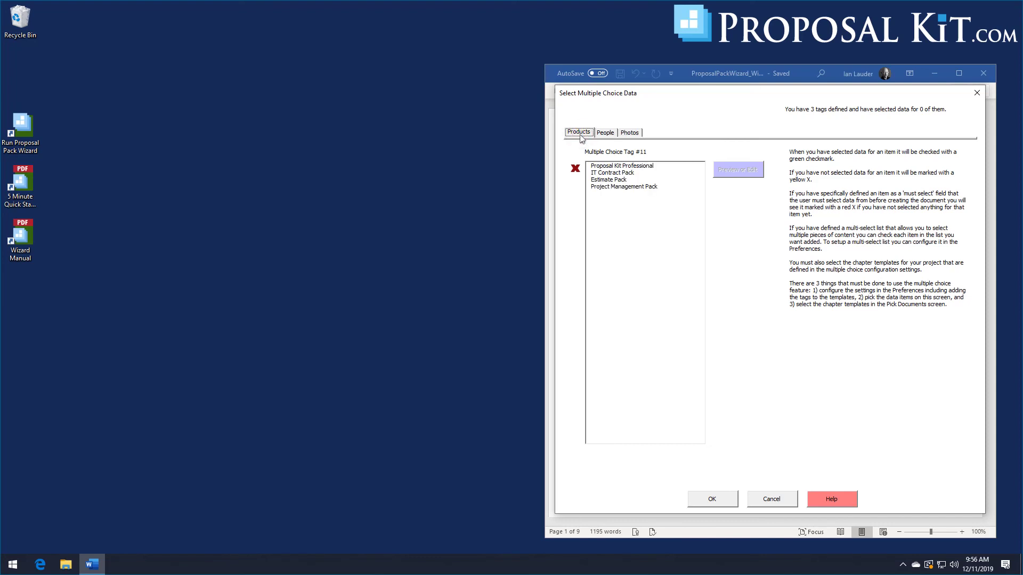
{"action": "left_click", "coordinate": [628, 167]}
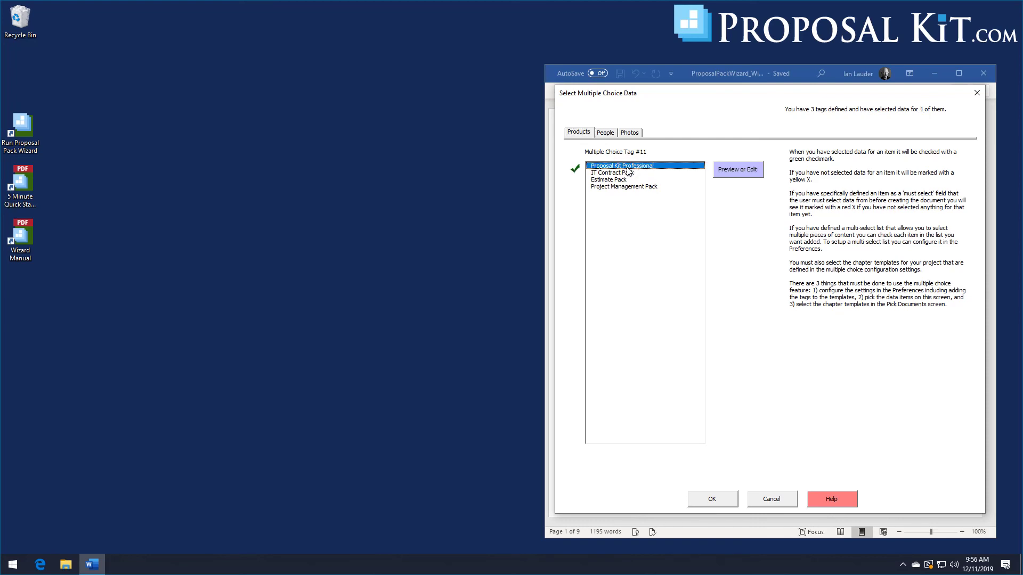
Add Estimate Pack and Project Management Pack to the Products choices, and select the first and third people for Multiple Choice Tag #21
{"action": "left_click", "coordinate": [617, 180]}
{"action": "left_click", "coordinate": [615, 186]}
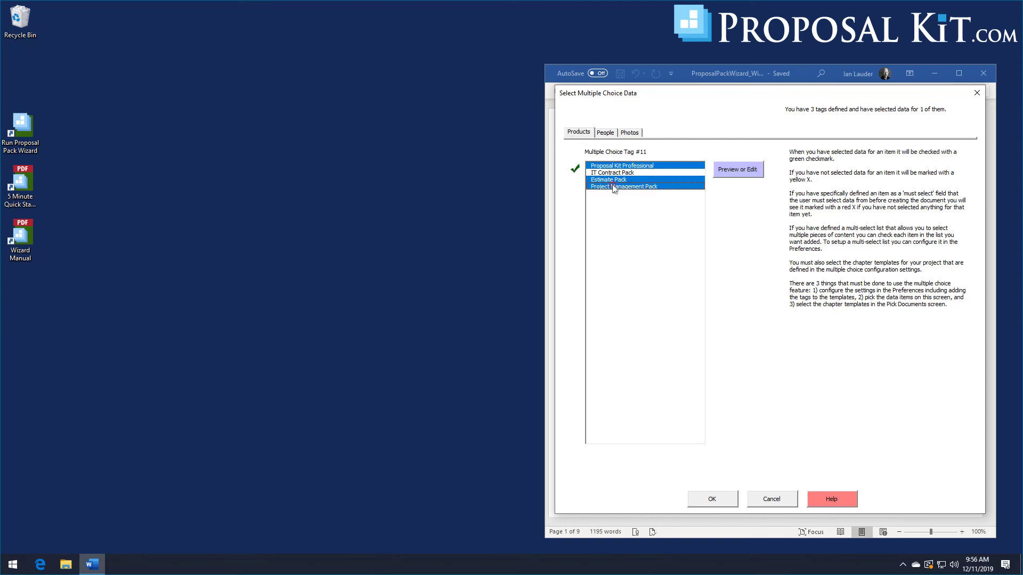
{"action": "left_click", "coordinate": [604, 133]}
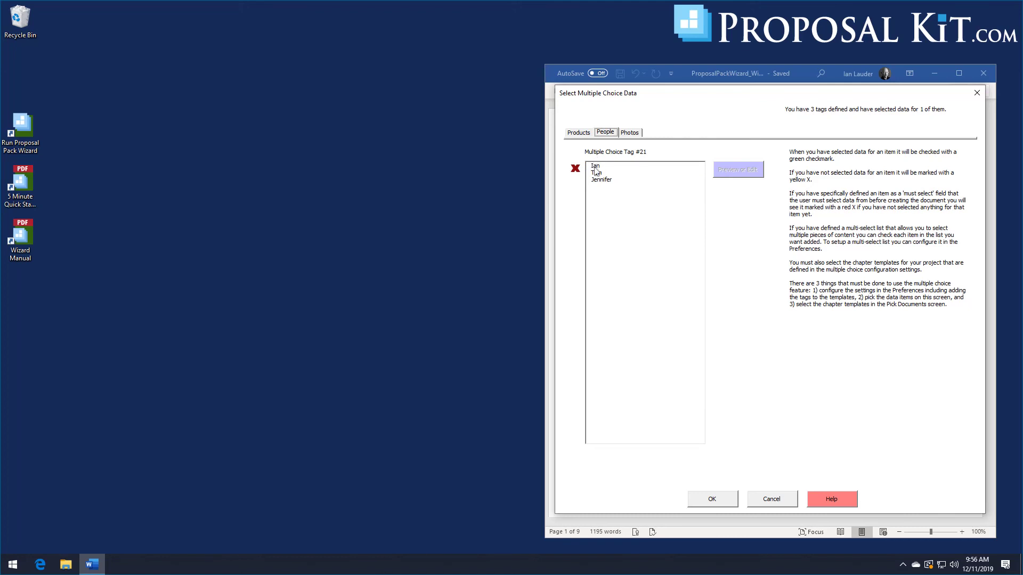
{"action": "left_click", "coordinate": [595, 167]}
{"action": "left_click", "coordinate": [600, 180]}
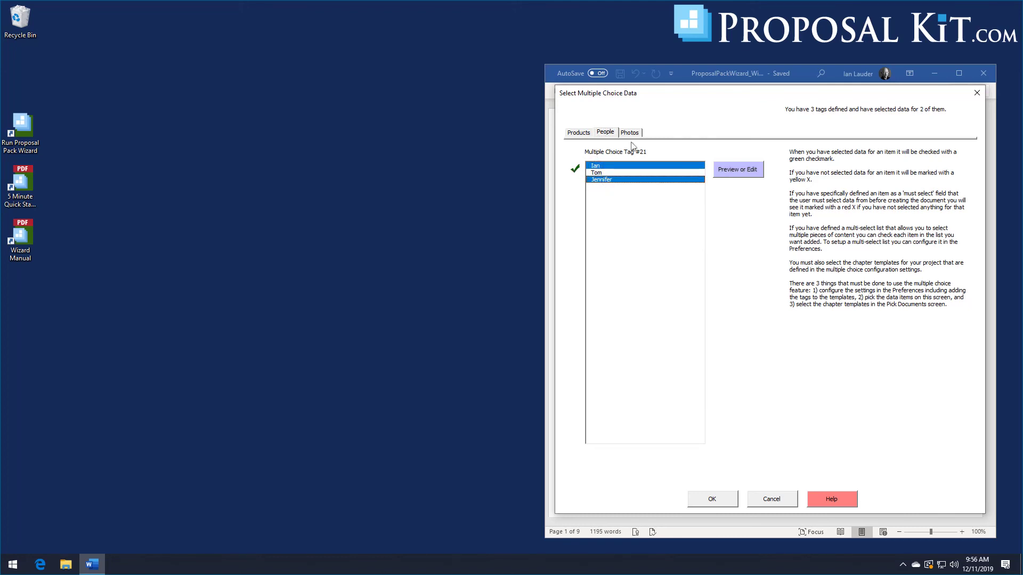
Select Software 1, Software 2 and Tech 9 for Multiple Choice Tag #41 in Photos, then recheck and accept all multiple choice selections
{"action": "left_click", "coordinate": [632, 134]}
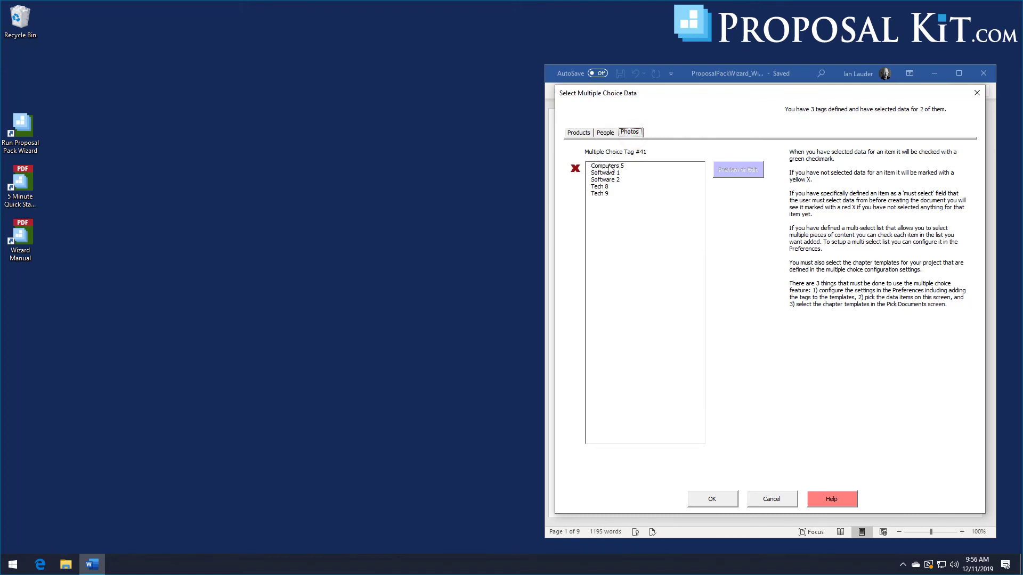
{"action": "left_click", "coordinate": [609, 173]}
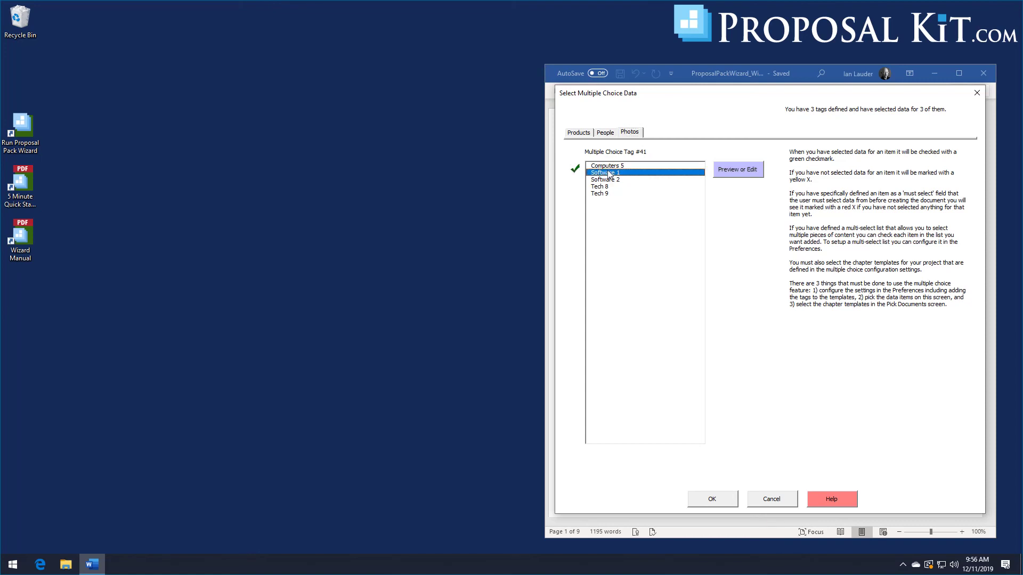
{"action": "left_click", "coordinate": [609, 180]}
{"action": "left_click", "coordinate": [605, 193]}
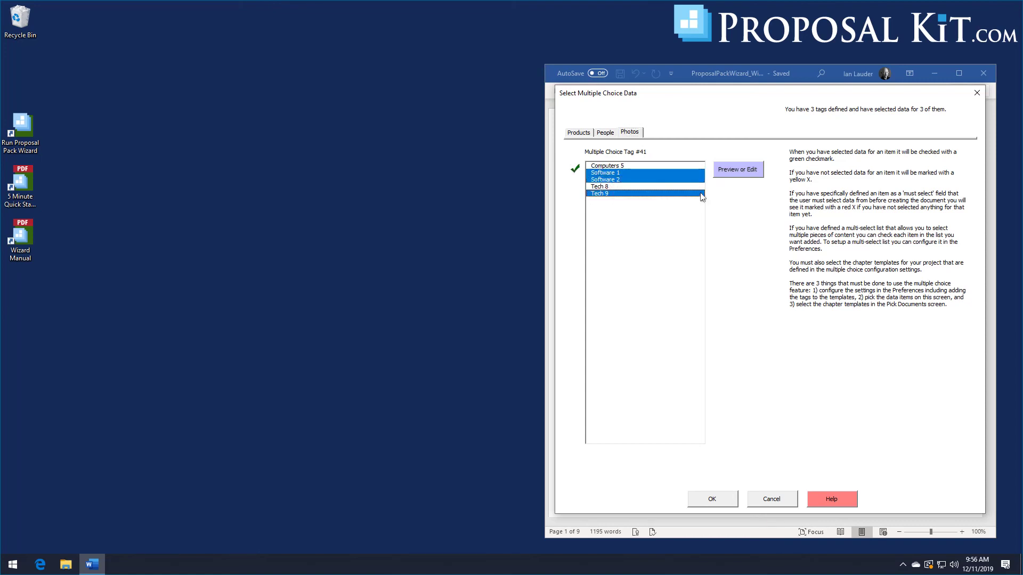
{"action": "left_click", "coordinate": [585, 134]}
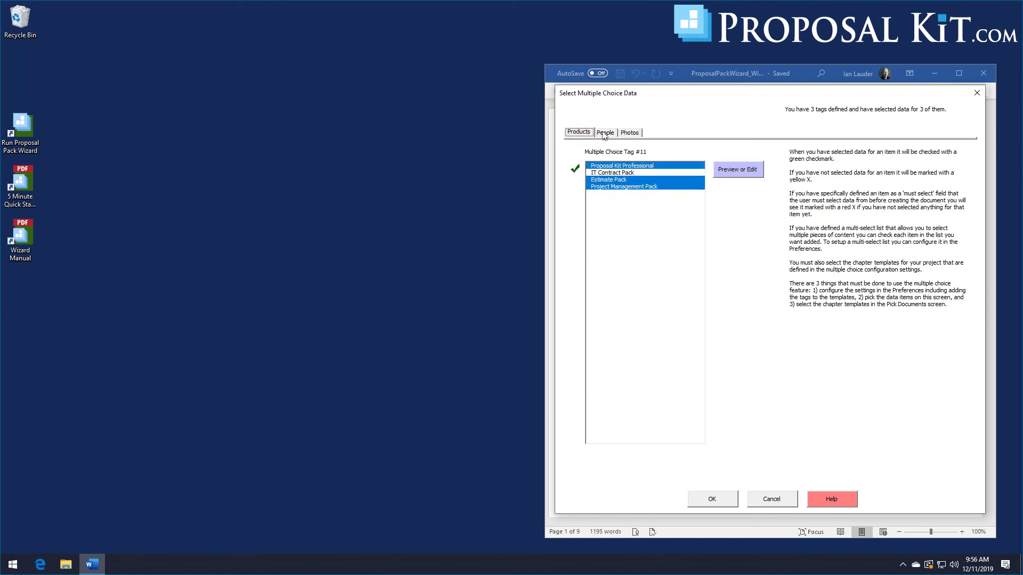
{"action": "left_click", "coordinate": [605, 132]}
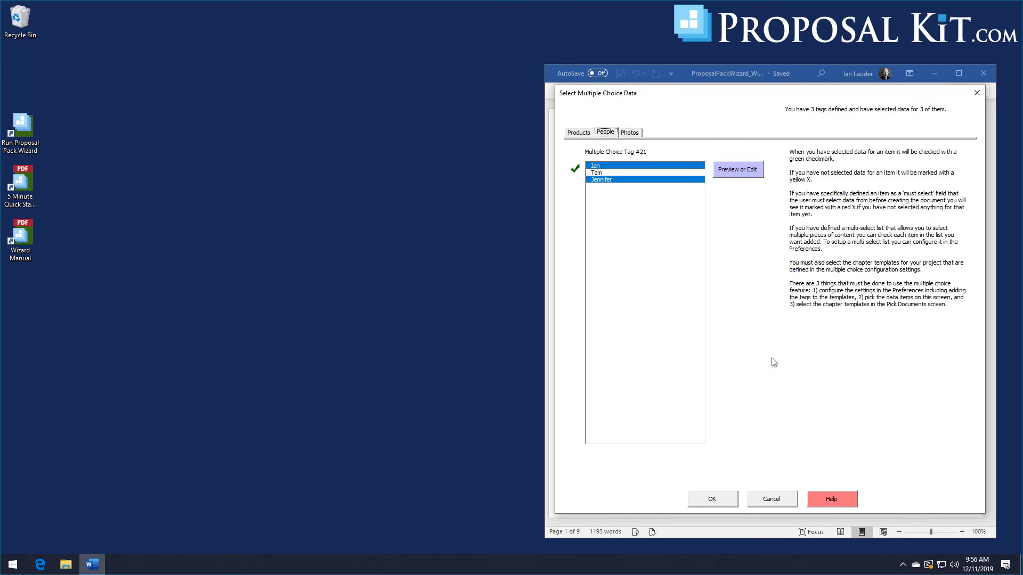
{"action": "left_click", "coordinate": [716, 502]}
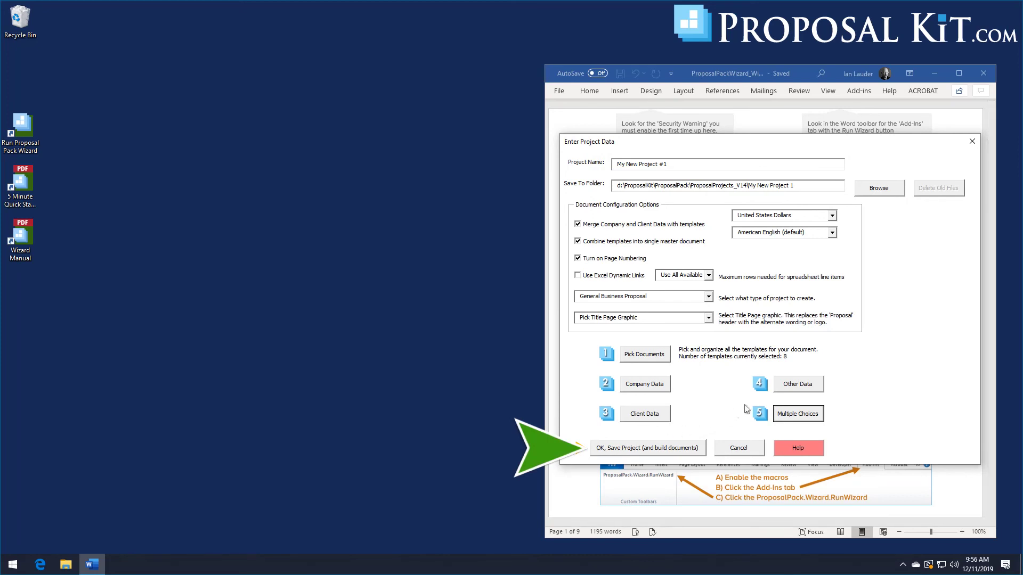
Save the project and build its documents, continuing to the project's document editing screen
{"action": "left_click", "coordinate": [646, 447]}
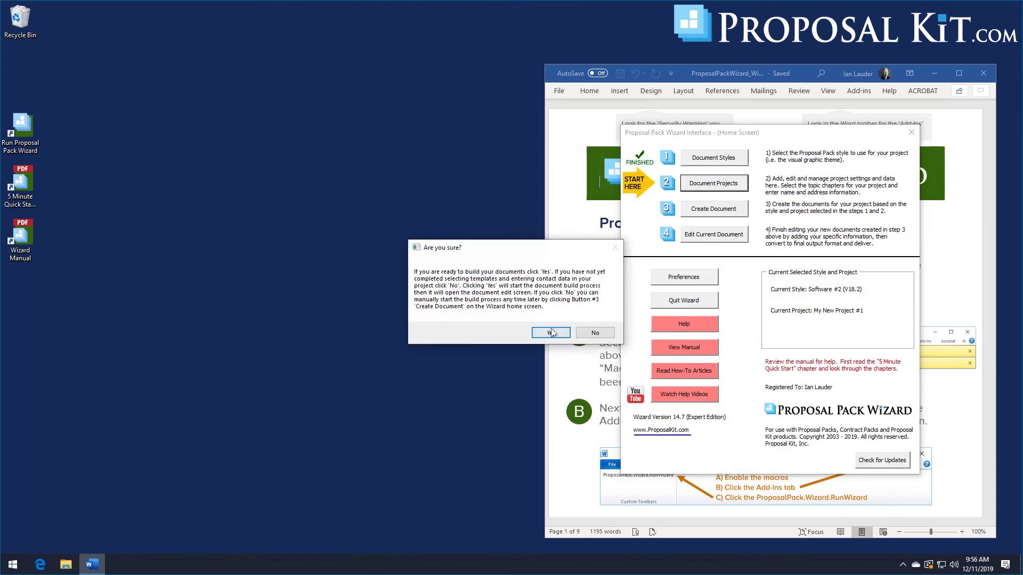
{"action": "left_click", "coordinate": [551, 334]}
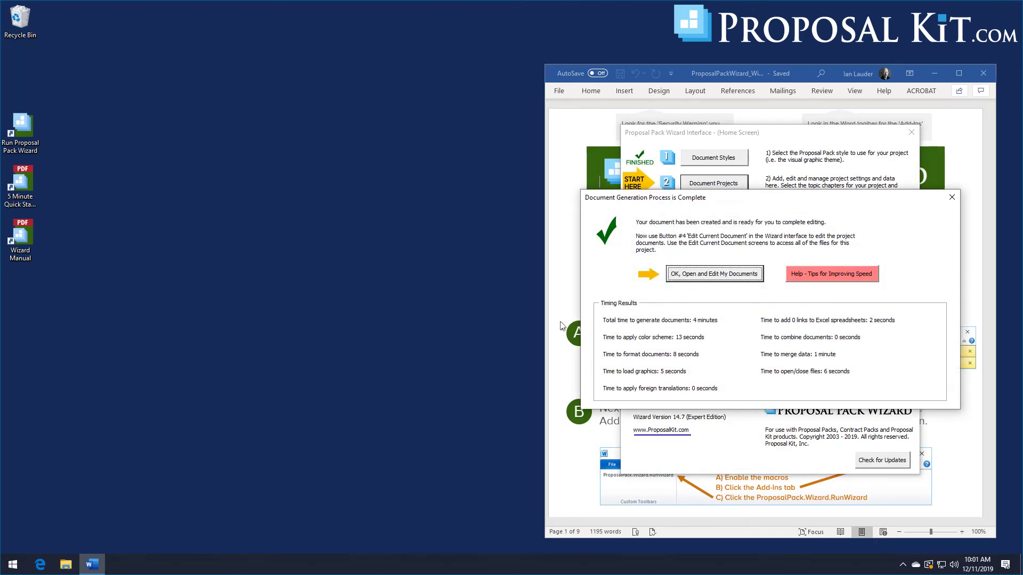
{"action": "left_click", "coordinate": [746, 275]}
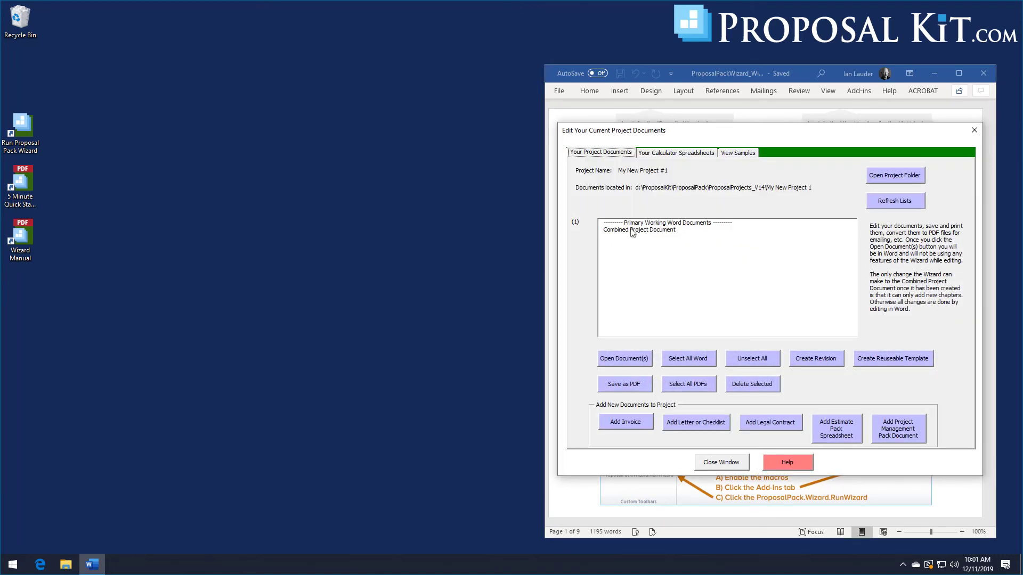
Open the Combined Project Document and look through the cover letter, title page and Cost Summary chapter
{"action": "left_click", "coordinate": [632, 232]}
{"action": "left_click", "coordinate": [624, 358]}
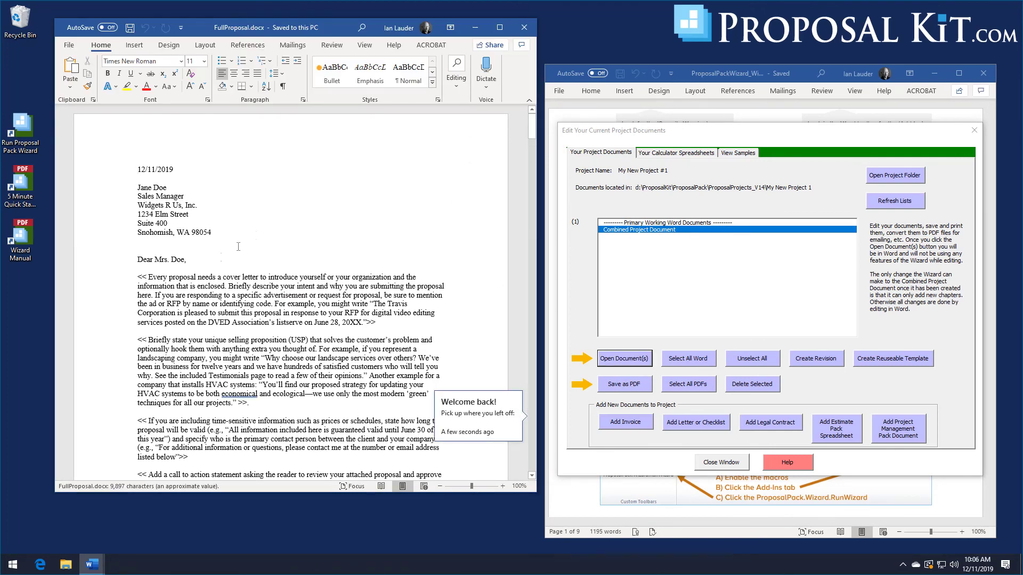
{"action": "scroll", "coordinate": [285, 188], "scroll_direction": "down", "scroll_amount": 10}
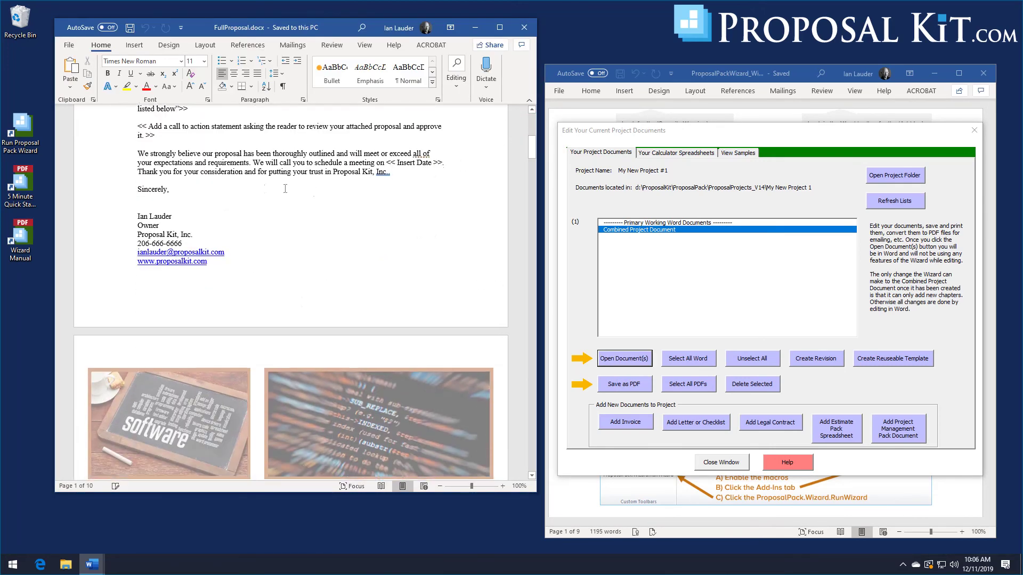
{"action": "left_click_drag", "start_coordinate": [531, 145], "coordinate": [537, 153]}
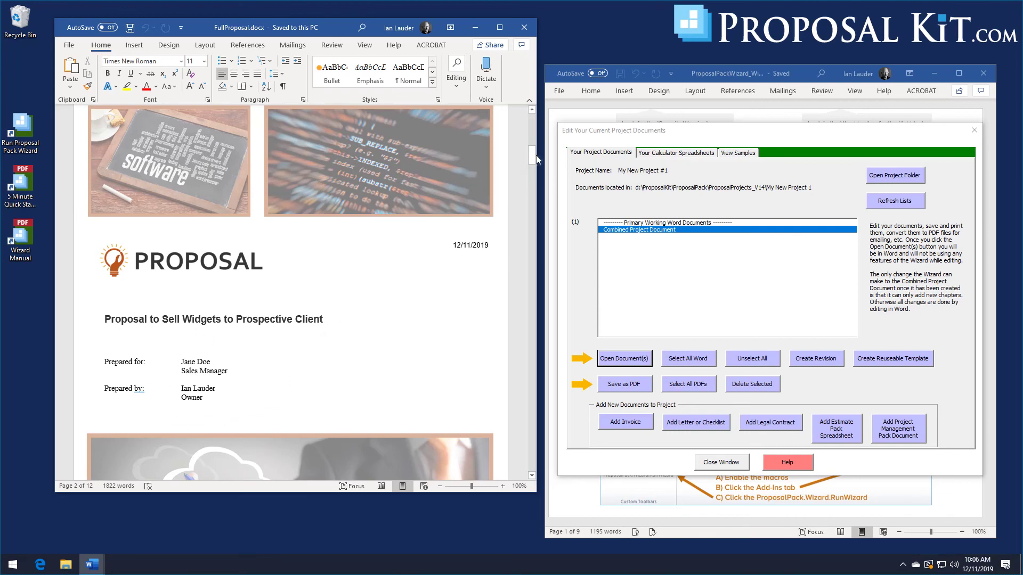
{"action": "left_click_drag", "start_coordinate": [532, 153], "coordinate": [418, 245]}
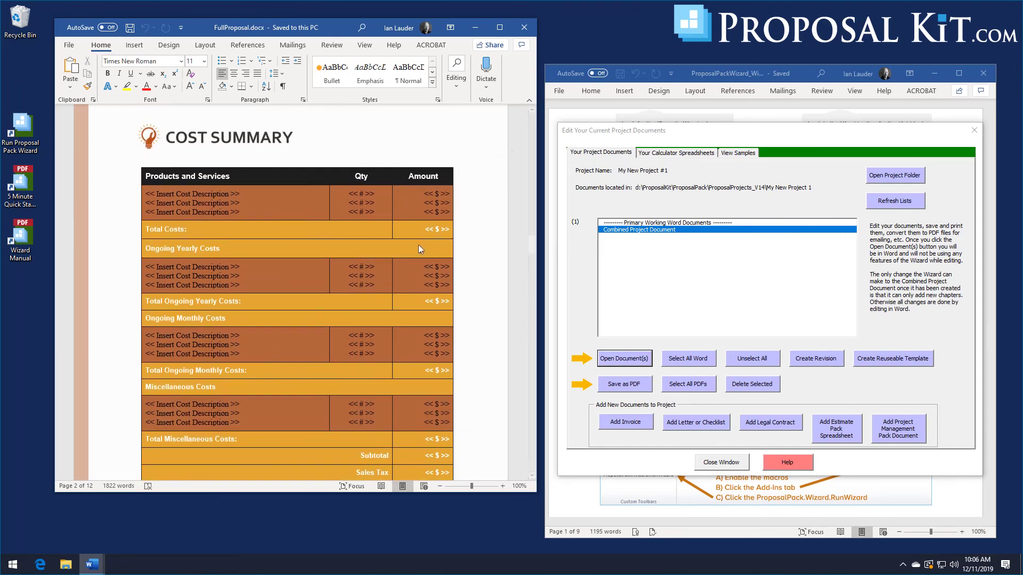